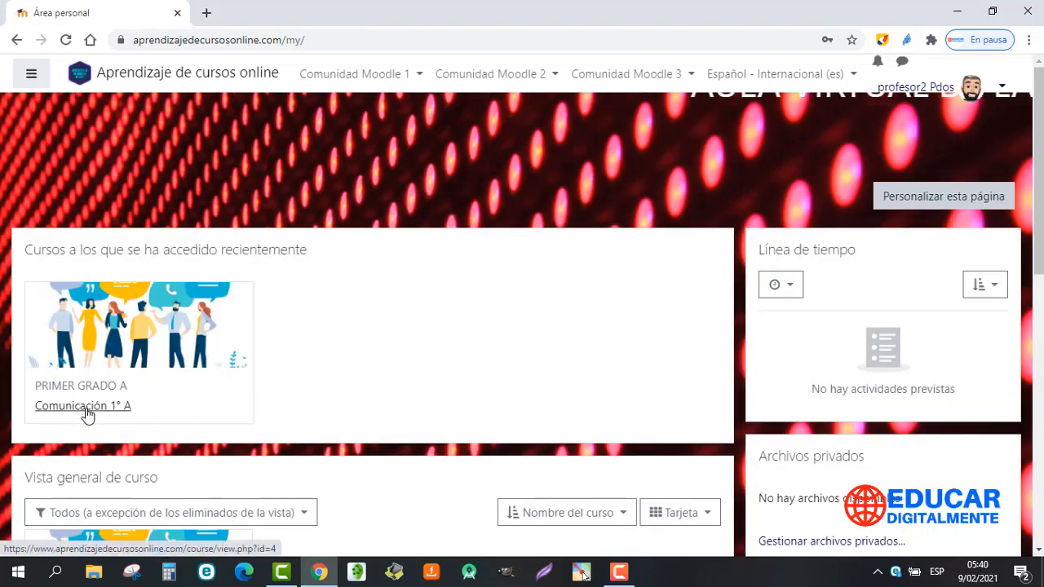
- Open the question bank of the course Comunicación 1° A from its full course administration options
{"action": "triple_click", "coordinate": [87, 407]}
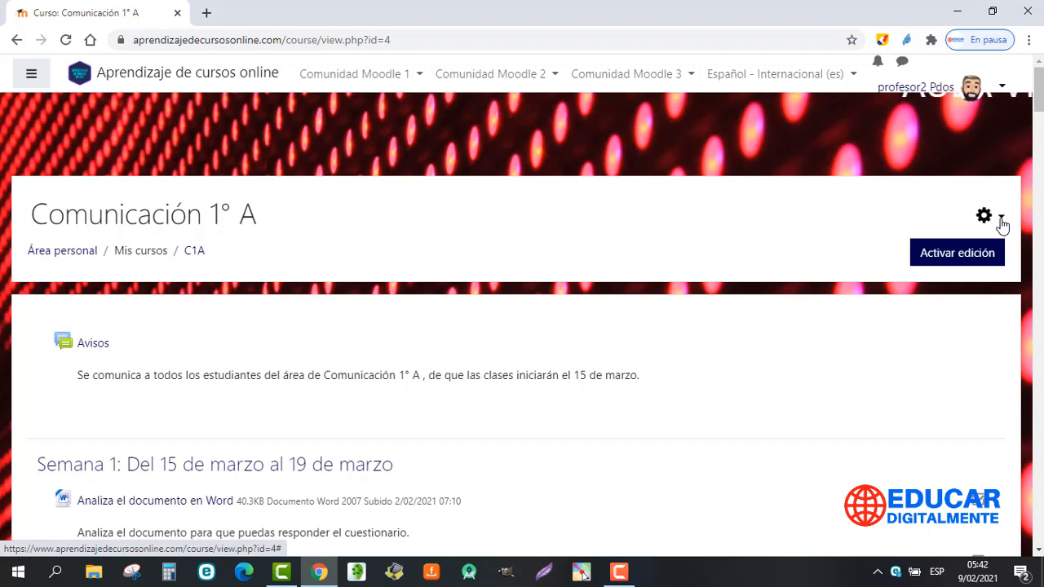
{"action": "left_click", "coordinate": [1000, 219]}
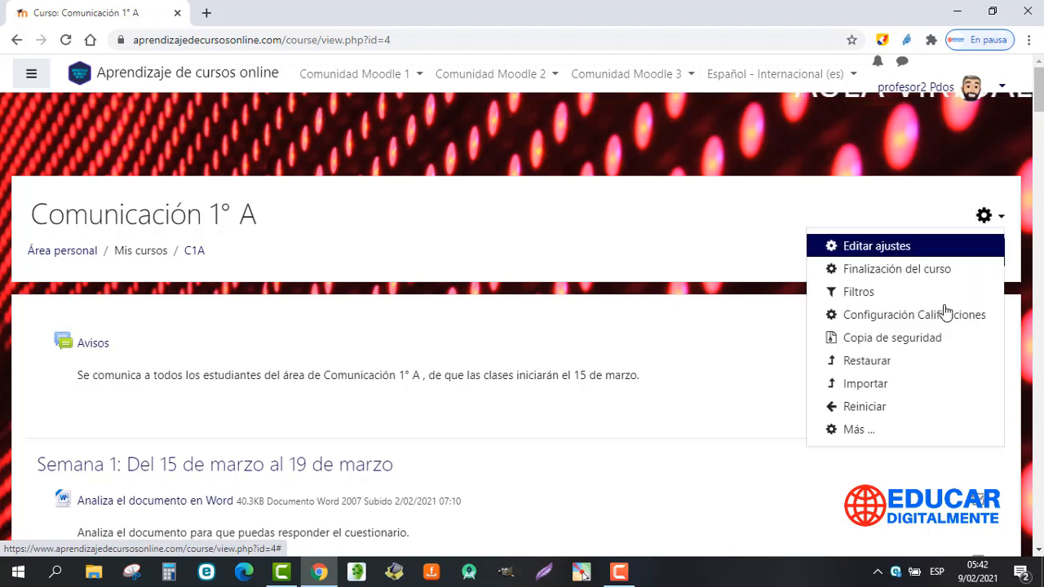
{"action": "left_click", "coordinate": [850, 430]}
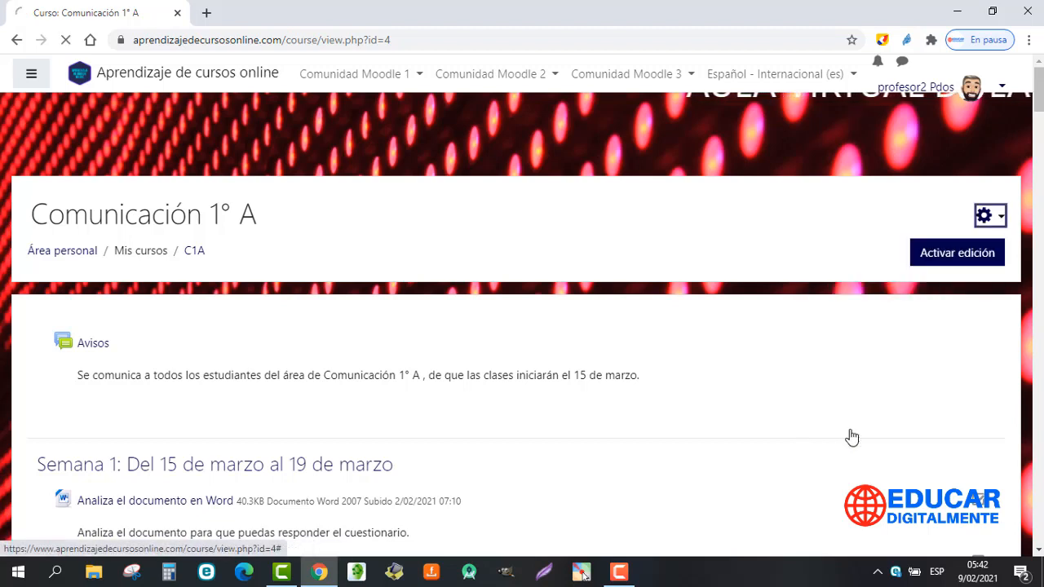
{"action": "scroll", "coordinate": [522, 326], "scroll_direction": "down", "scroll_amount": 2}
{"action": "left_click_drag", "start_coordinate": [1035, 231], "coordinate": [1029, 318]}
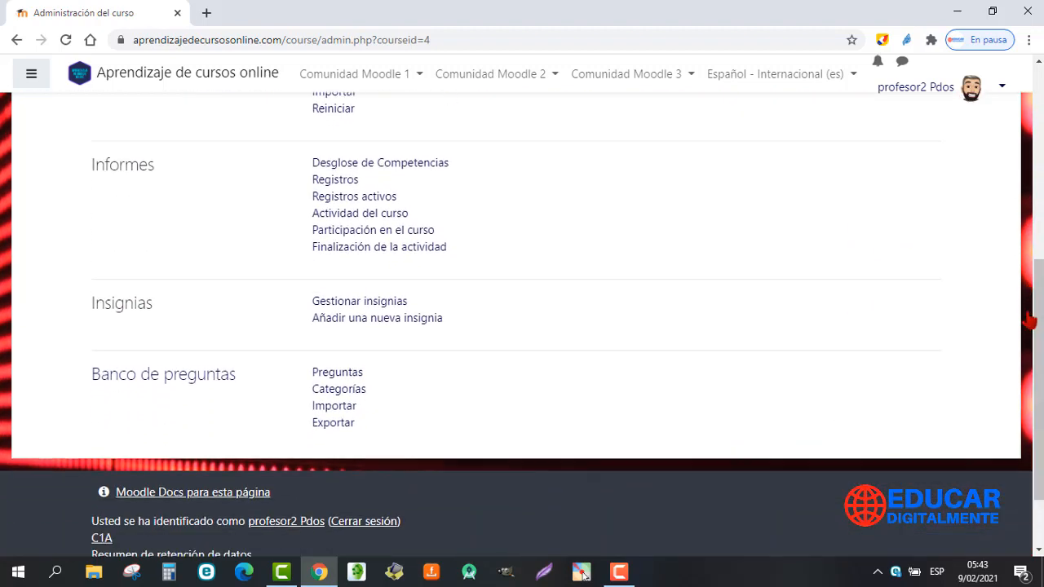
{"action": "left_click", "coordinate": [157, 386]}
{"action": "scroll", "coordinate": [522, 326], "scroll_direction": "down", "scroll_amount": 1}
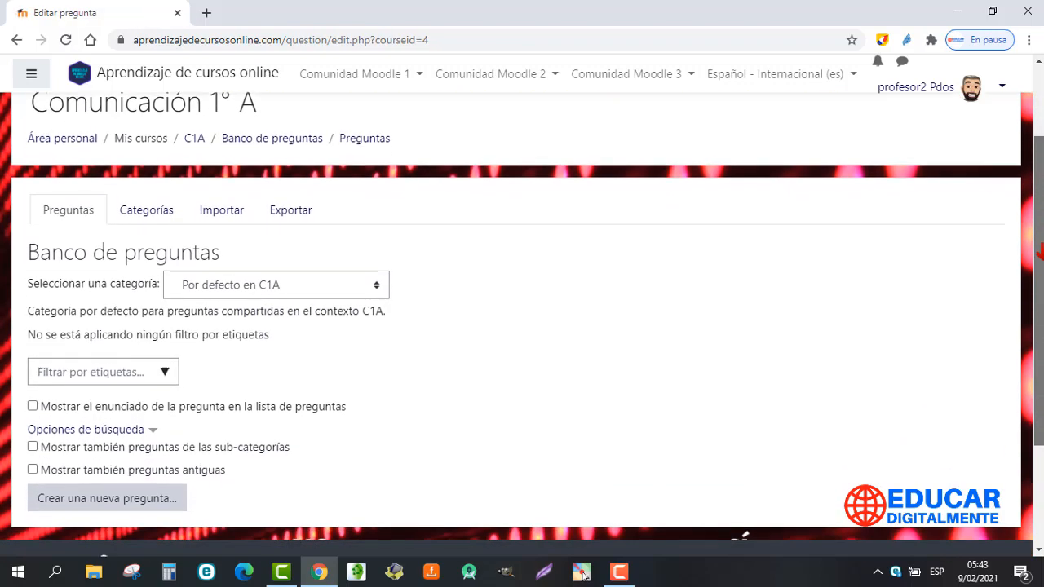
- Show the category "Preguntas de comunicación" in the question bank
{"action": "scroll", "coordinate": [529, 221], "scroll_direction": "down", "scroll_amount": 2}
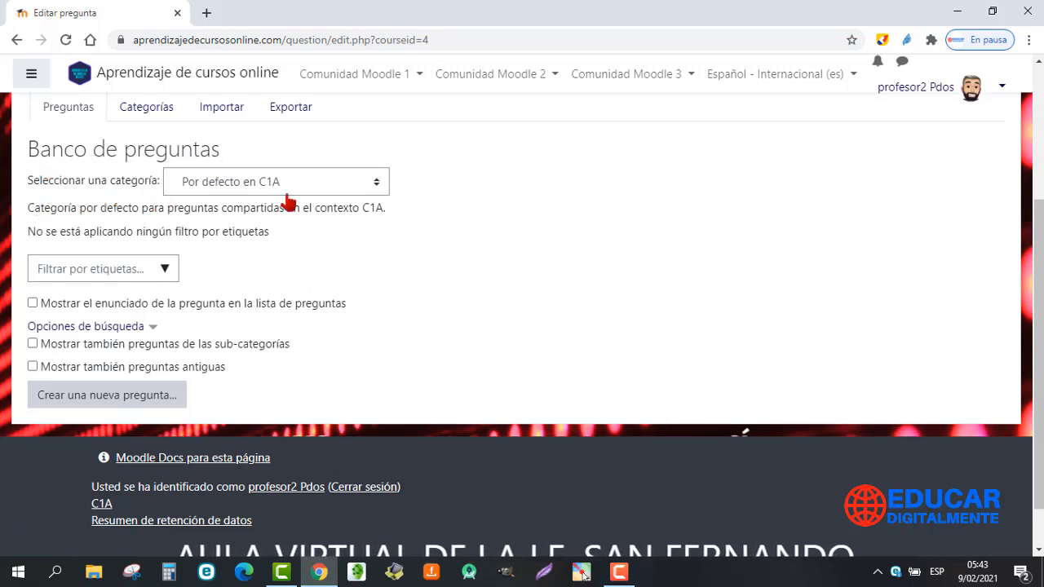
{"action": "left_click", "coordinate": [376, 190]}
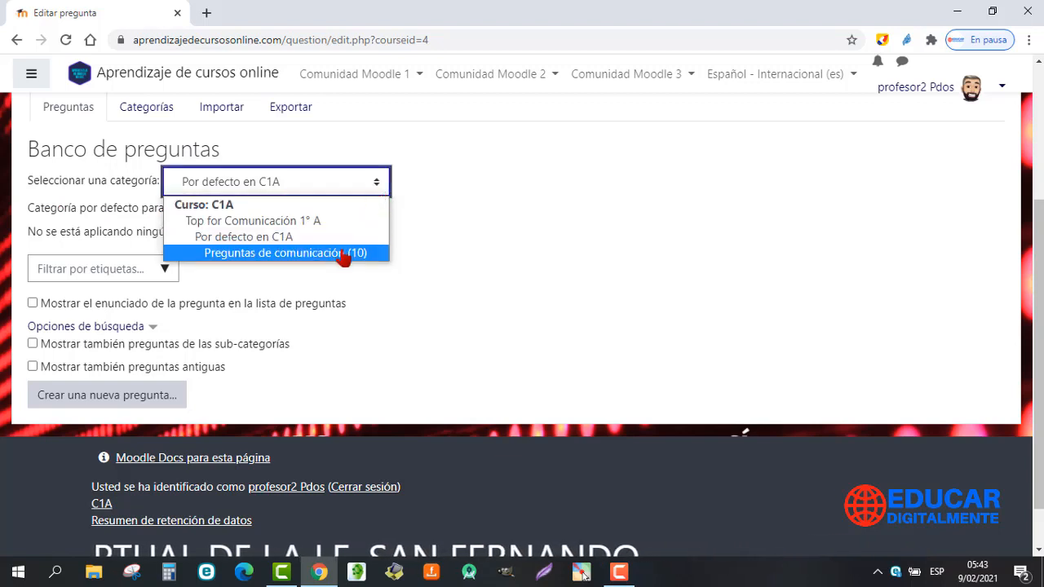
{"action": "left_click", "coordinate": [344, 253]}
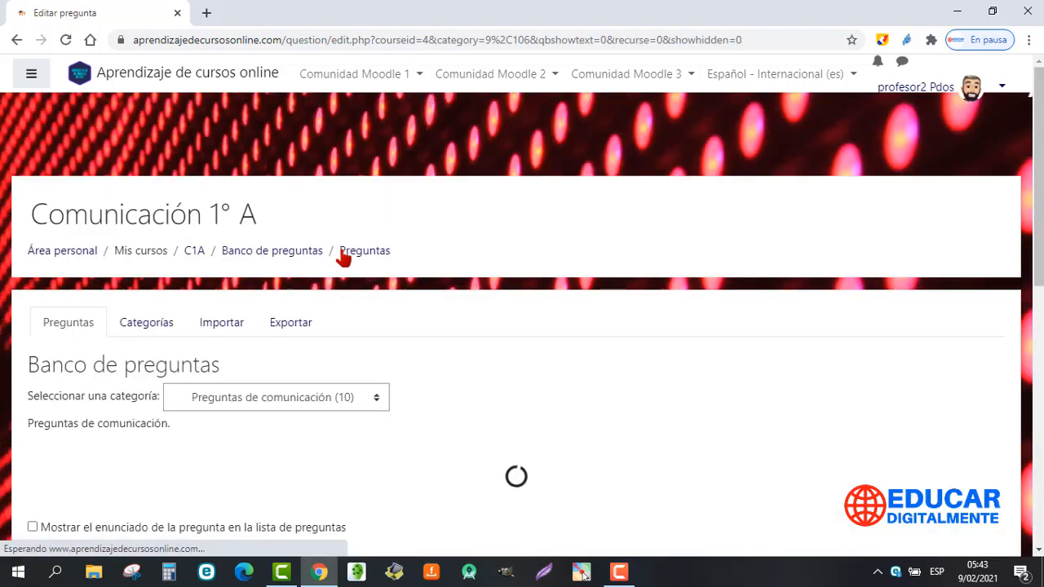
- Start a new question of type Calculada in the selected category
{"action": "left_click_drag", "start_coordinate": [1037, 150], "coordinate": [1034, 262]}
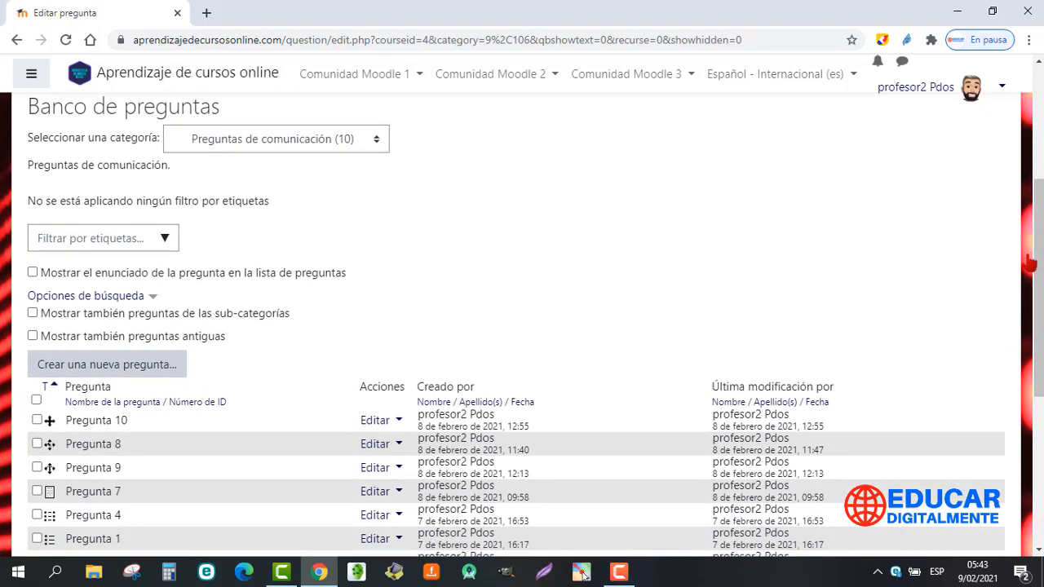
{"action": "left_click", "coordinate": [168, 373]}
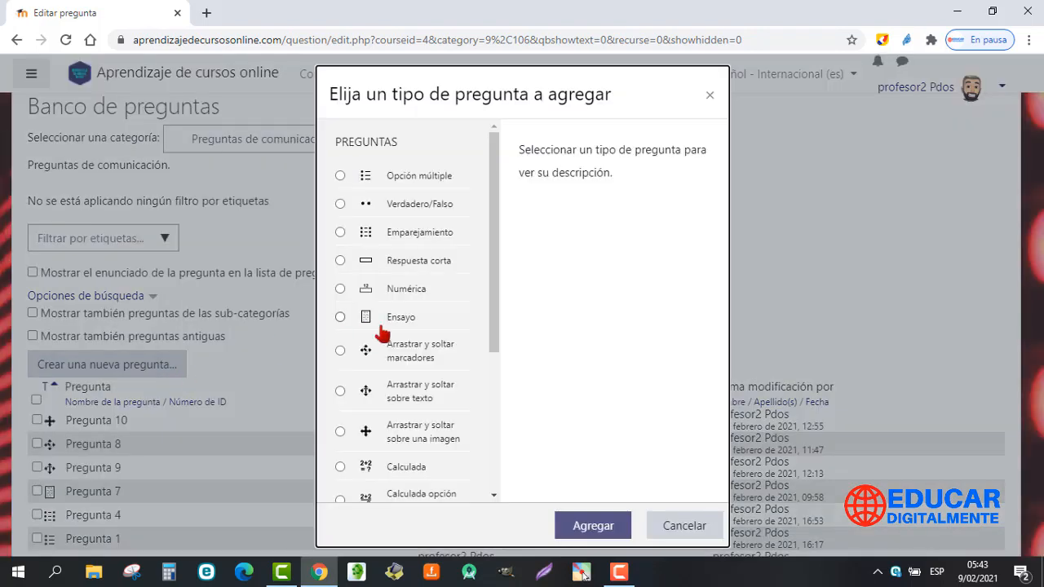
{"action": "left_click_drag", "start_coordinate": [495, 233], "coordinate": [494, 375]}
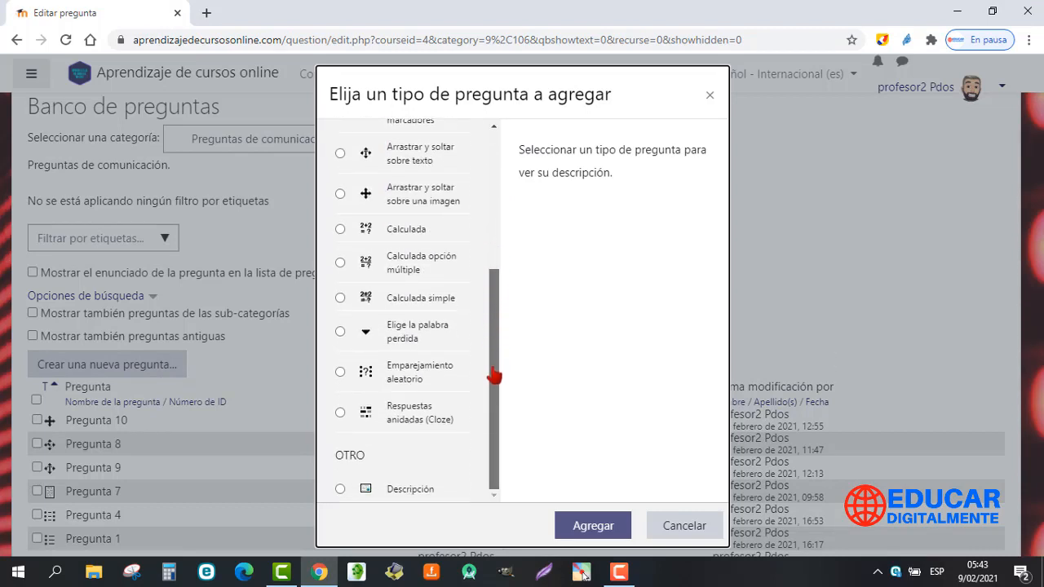
{"action": "left_click", "coordinate": [340, 229]}
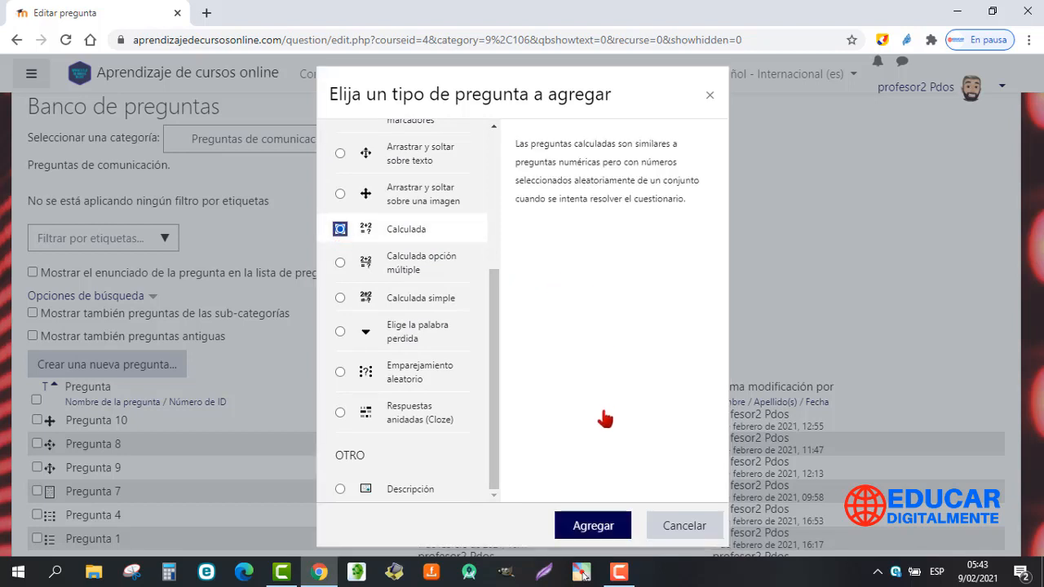
{"action": "left_click", "coordinate": [593, 527]}
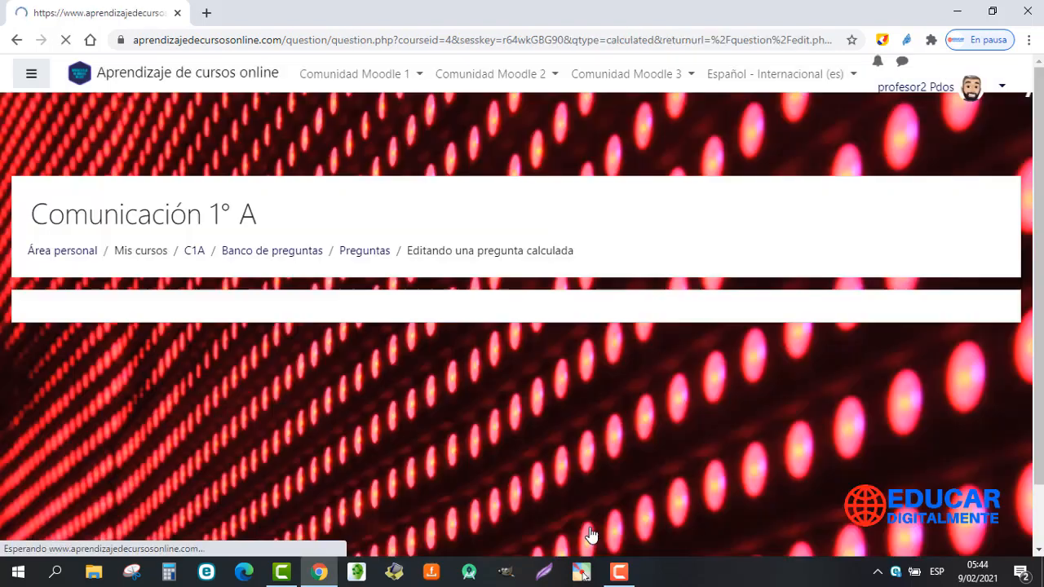
- Name the calculated question "Pregunta 11"
{"action": "scroll", "coordinate": [522, 327], "scroll_direction": "down", "scroll_amount": 3}
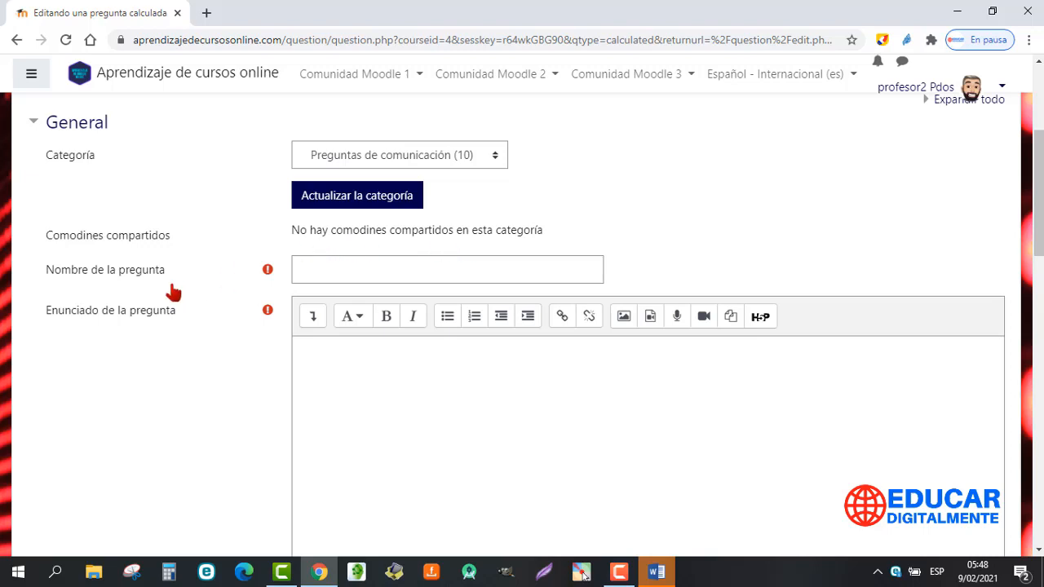
{"action": "left_click", "coordinate": [316, 270]}
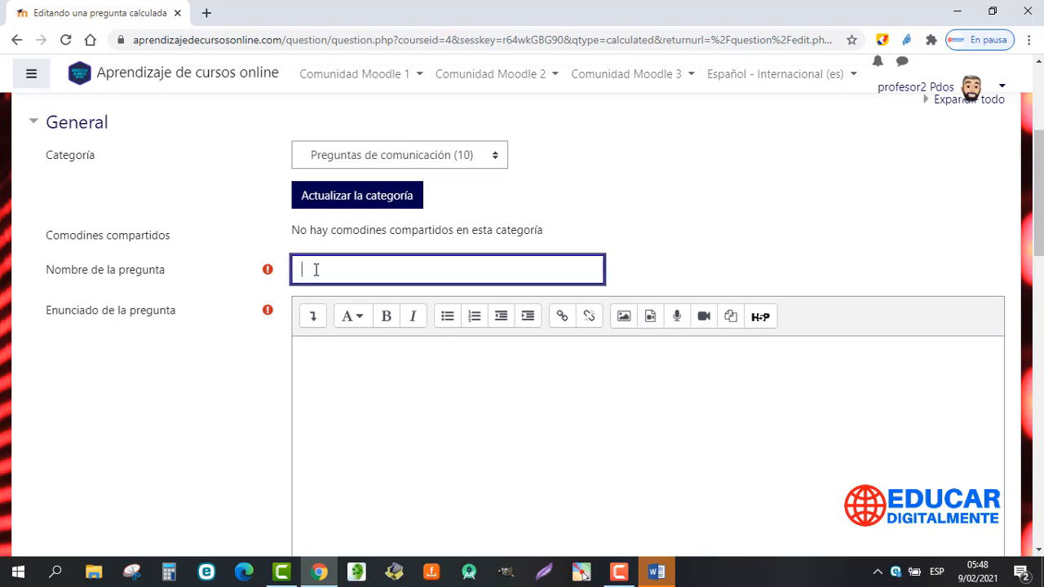
{"action": "type", "text": "Pregunta 11"}
{"action": "left_click", "coordinate": [261, 376]}
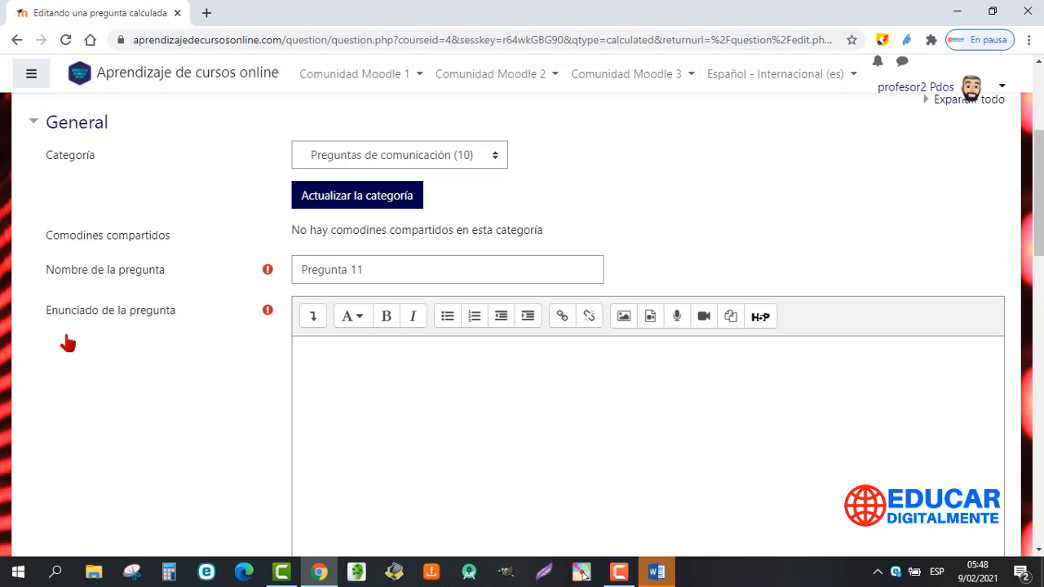
- Enter the question text "El área de un triángulo con {base} m de base y {altura} m de altura es de :__________"
{"action": "left_click", "coordinate": [334, 363]}
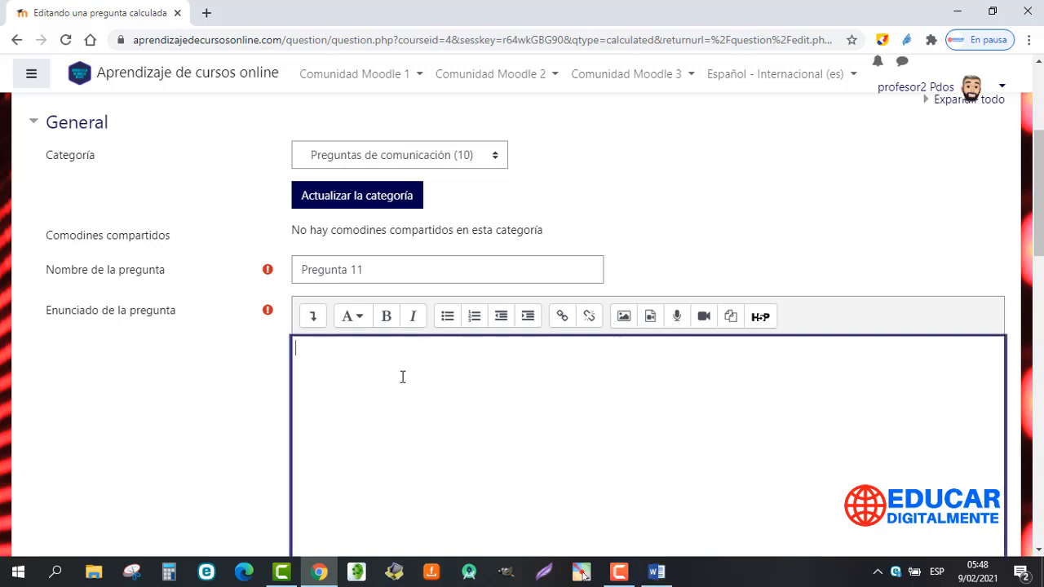
{"action": "type", "text": "El área de un triángulo con {base} m de base y {altura} m de altura es de :__________"}
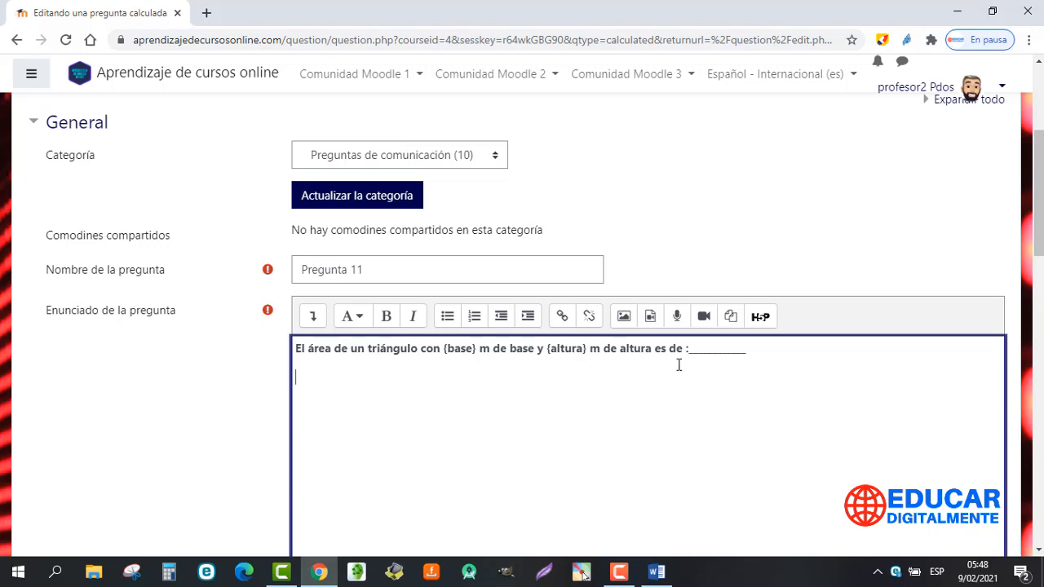
{"action": "key", "text": "Return"}
- Fill in the general feedback with "El área de un triángulo es base por altura entre 2"
{"action": "scroll", "coordinate": [679, 365], "scroll_direction": "down", "scroll_amount": 2}
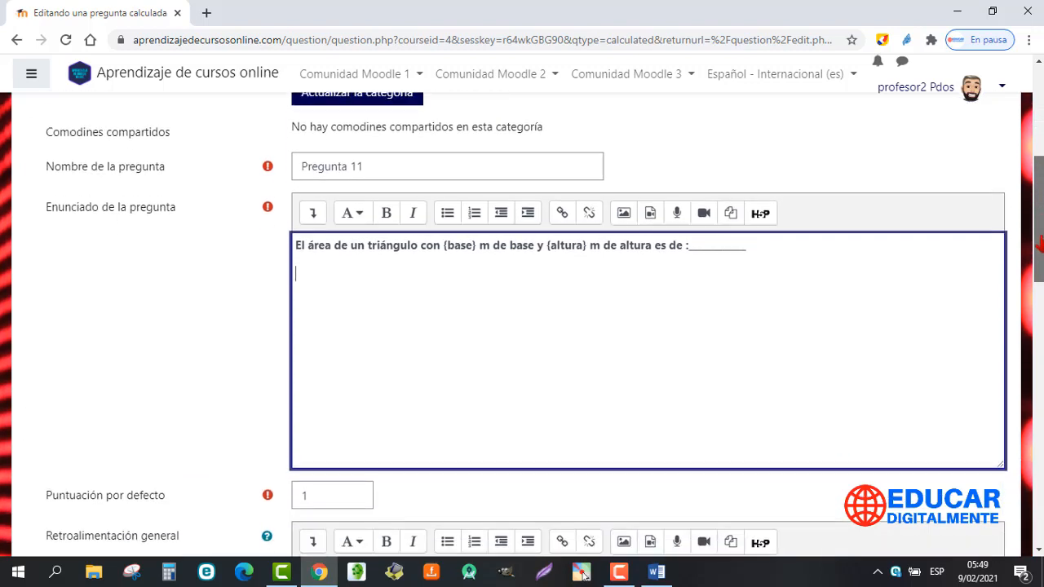
{"action": "scroll", "coordinate": [652, 326], "scroll_direction": "down", "scroll_amount": 2}
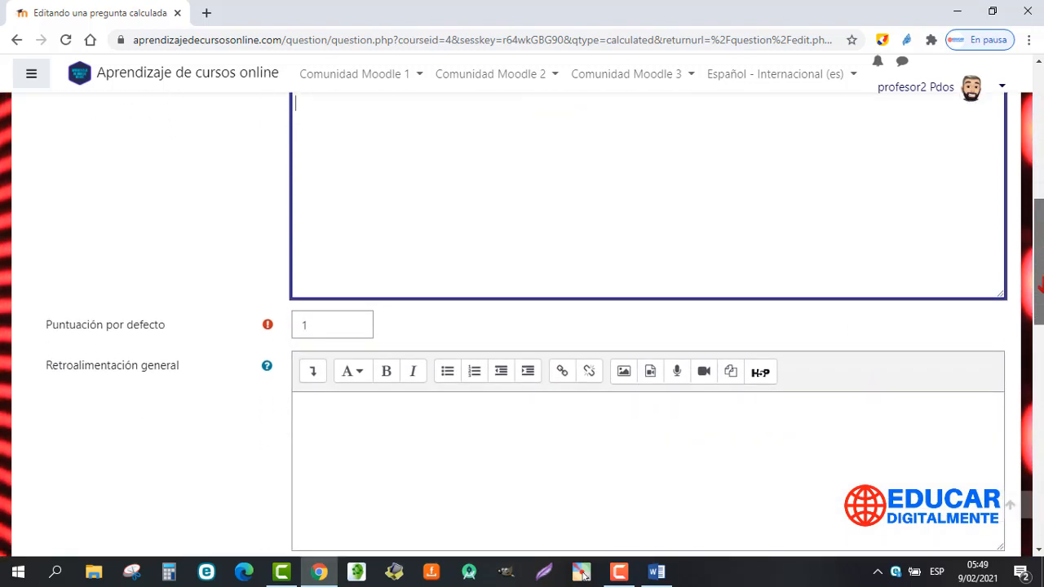
{"action": "scroll", "coordinate": [812, 323], "scroll_direction": "down", "scroll_amount": 2}
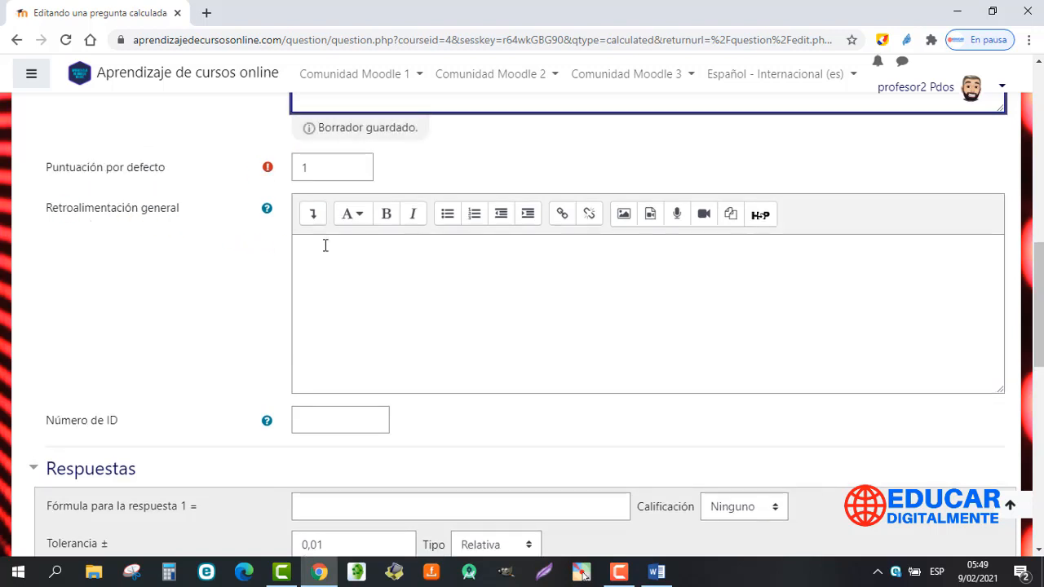
{"action": "left_click", "coordinate": [325, 245]}
{"action": "type", "text": "El área de un triángulo es base por altura entre 2"}
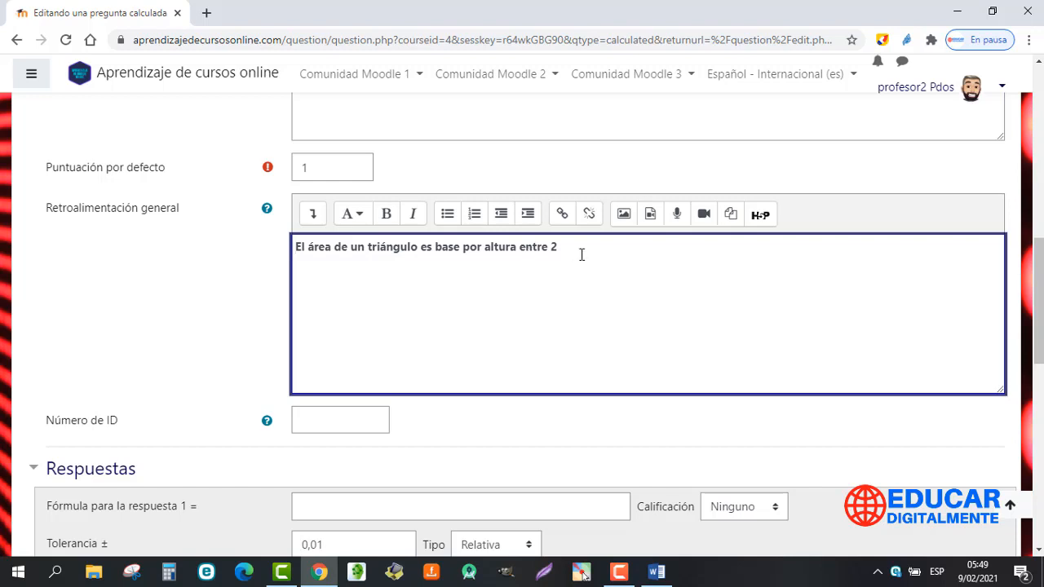
- Set the formula for answer 1 to ({base}*{altura})/2 with a grade of 100%
{"action": "scroll", "coordinate": [582, 254], "scroll_direction": "down", "scroll_amount": 3}
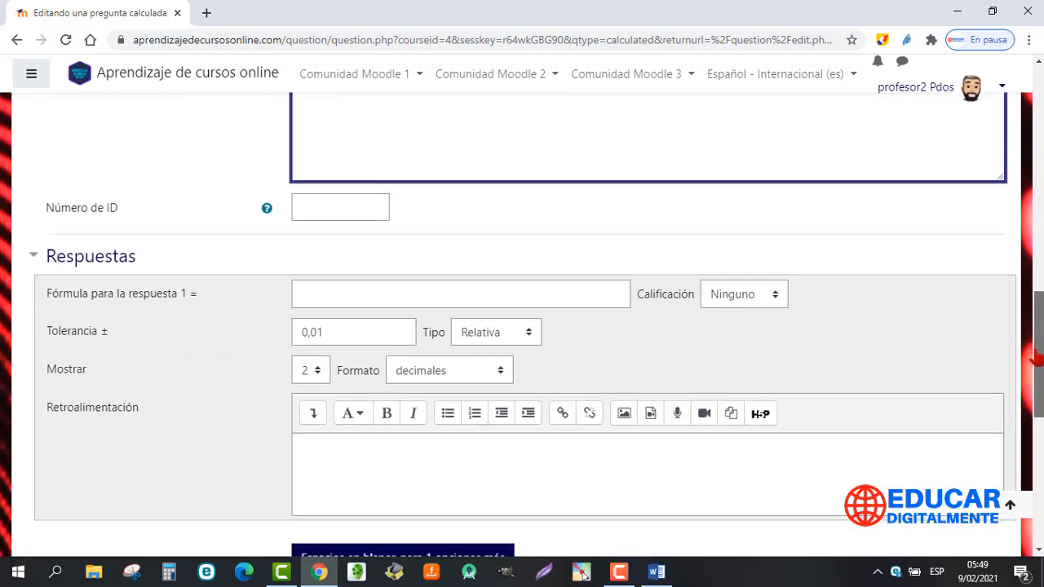
{"action": "left_click_drag", "start_coordinate": [1037, 357], "coordinate": [1035, 392]}
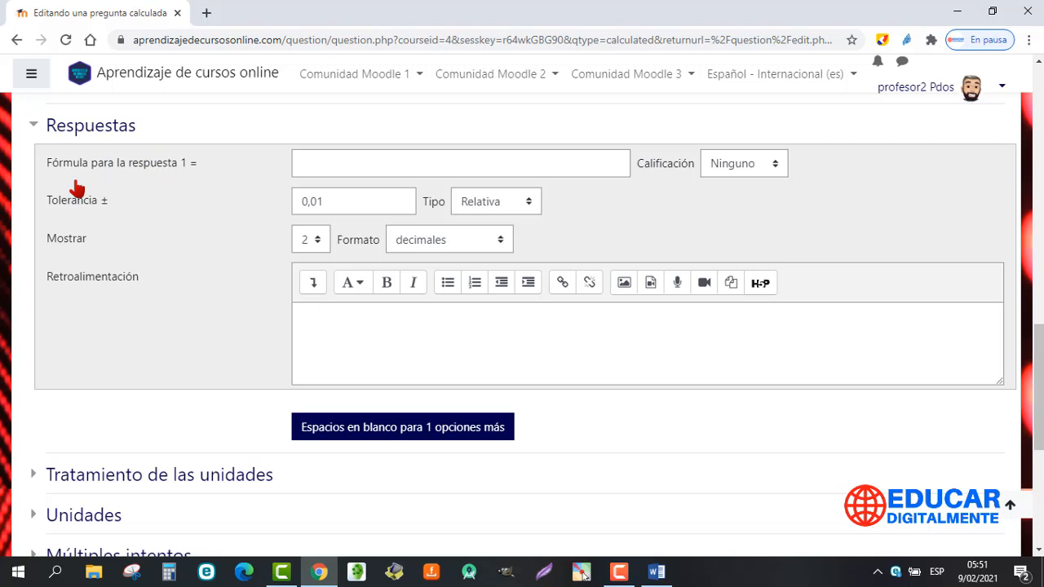
{"action": "left_click", "coordinate": [368, 171]}
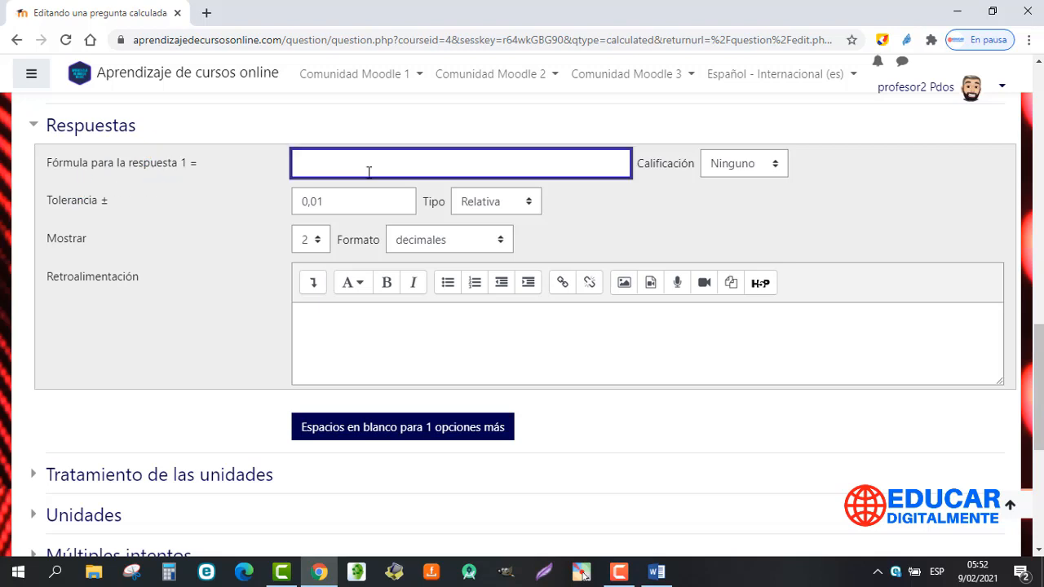
{"action": "type", "text": "({base}*{altura})/2"}
{"action": "left_click", "coordinate": [776, 169]}
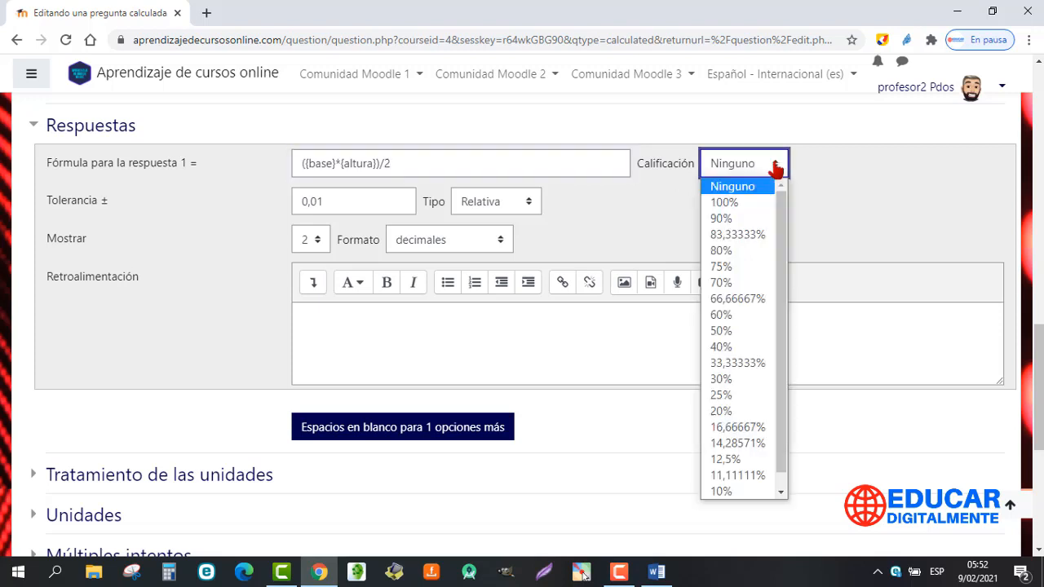
{"action": "left_click", "coordinate": [726, 203]}
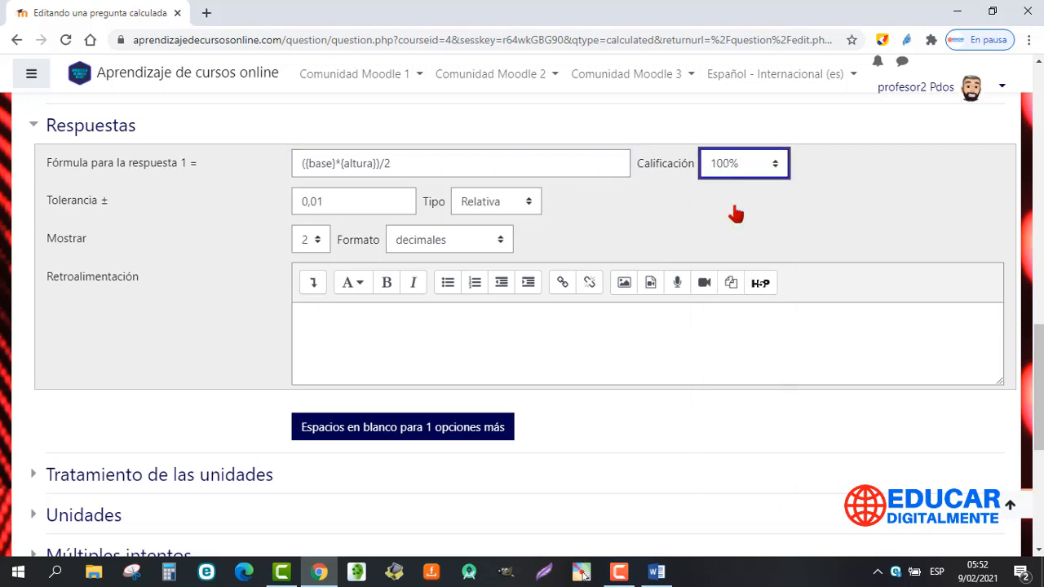
{"action": "left_click", "coordinate": [683, 204]}
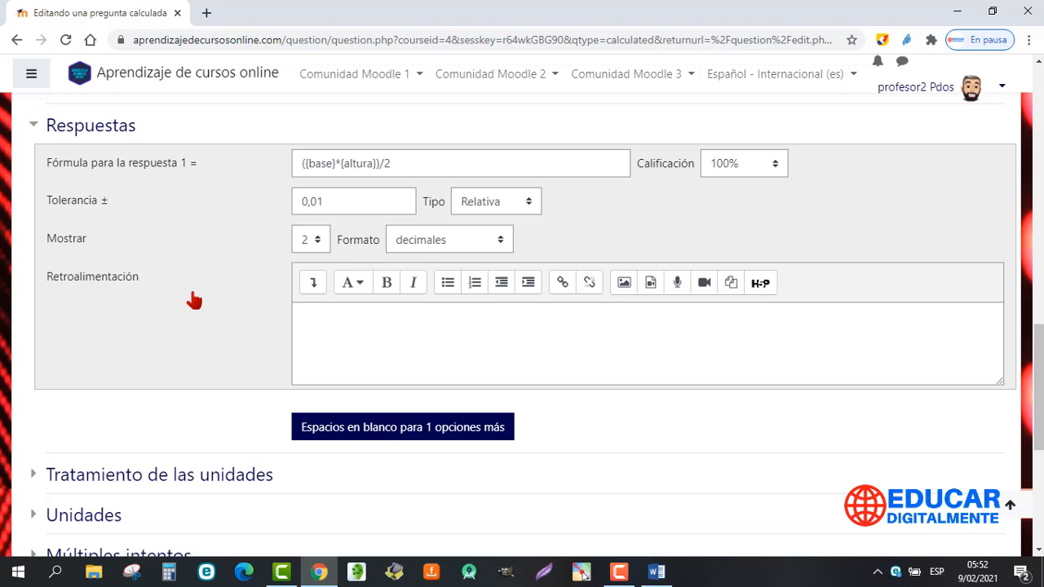
- Enter the feedback for answer 1: "Excelente, el área del triángulo es base por altura entre 2."
{"action": "left_click", "coordinate": [341, 321]}
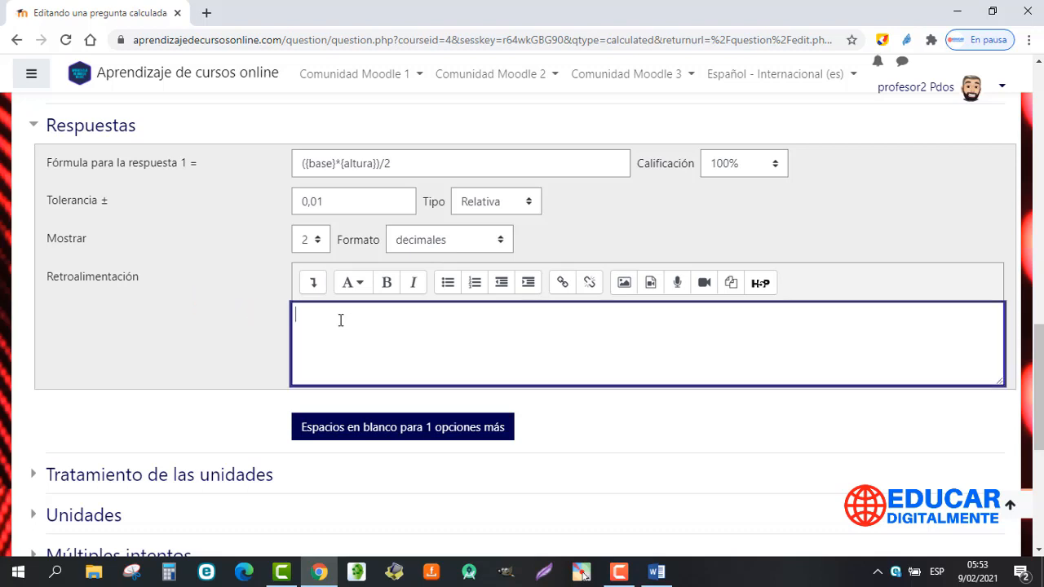
{"action": "type", "text": "Excelente, el área del triángulo es base por altura entre 2."}
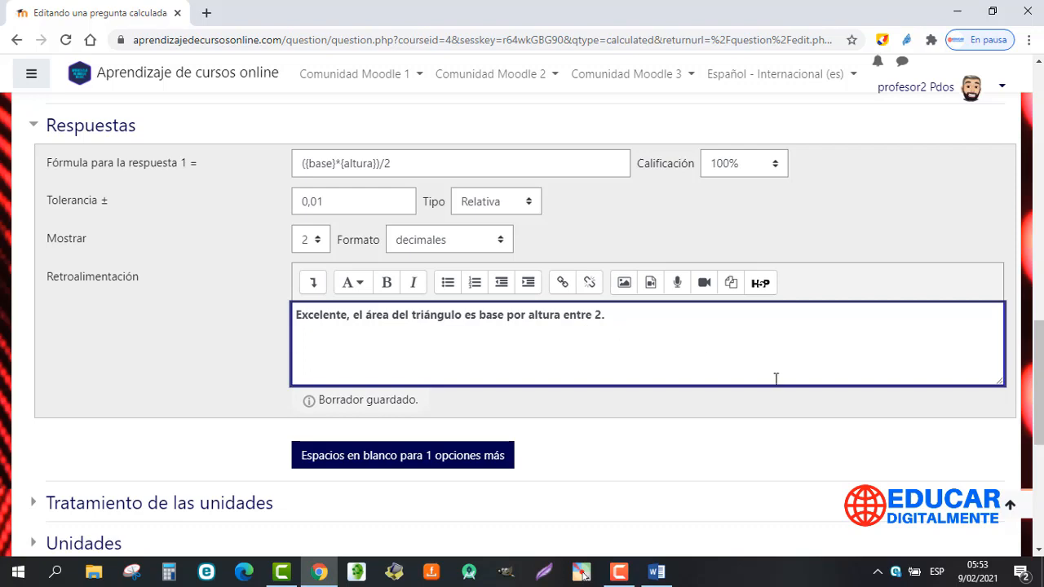
- Check the "Tratamiento de las unidades" settings, then save the question to reach the wildcard dataset properties
{"action": "left_click_drag", "start_coordinate": [1039, 344], "coordinate": [1037, 433]}
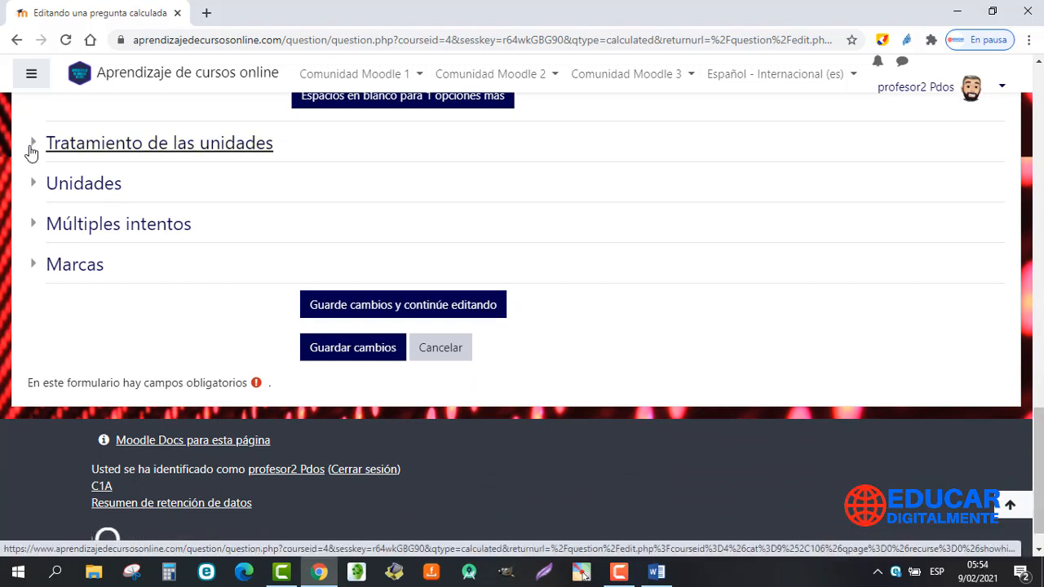
{"action": "left_click", "coordinate": [33, 147]}
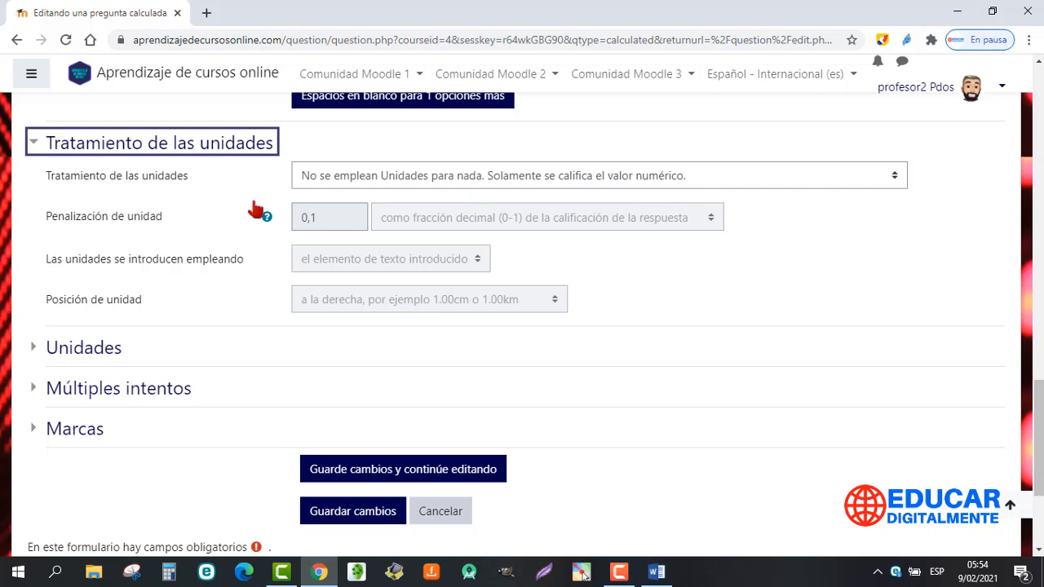
{"action": "left_click", "coordinate": [33, 150]}
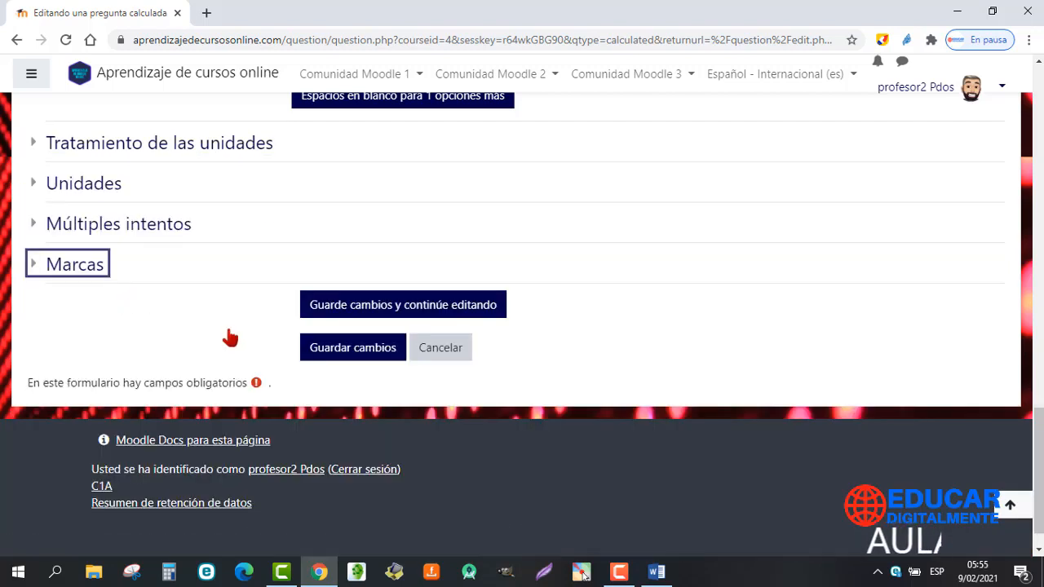
{"action": "left_click", "coordinate": [363, 358]}
- Keep the private datasets for base and altura with "No sincronizar", and continue to the wildcard dataset editing page
{"action": "left_click_drag", "start_coordinate": [1039, 140], "coordinate": [1038, 199]}
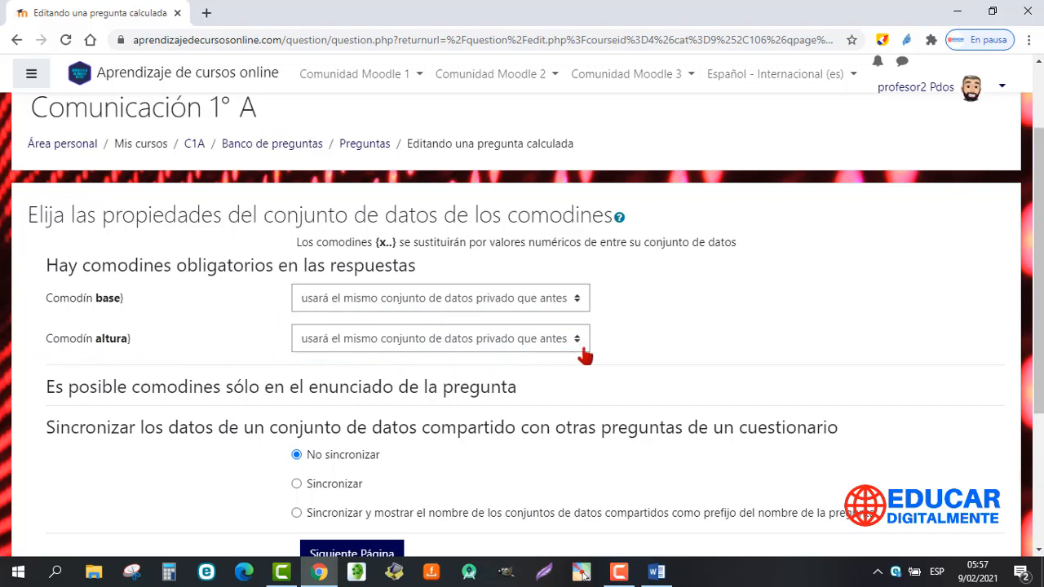
{"action": "left_click_drag", "start_coordinate": [1039, 224], "coordinate": [1037, 277]}
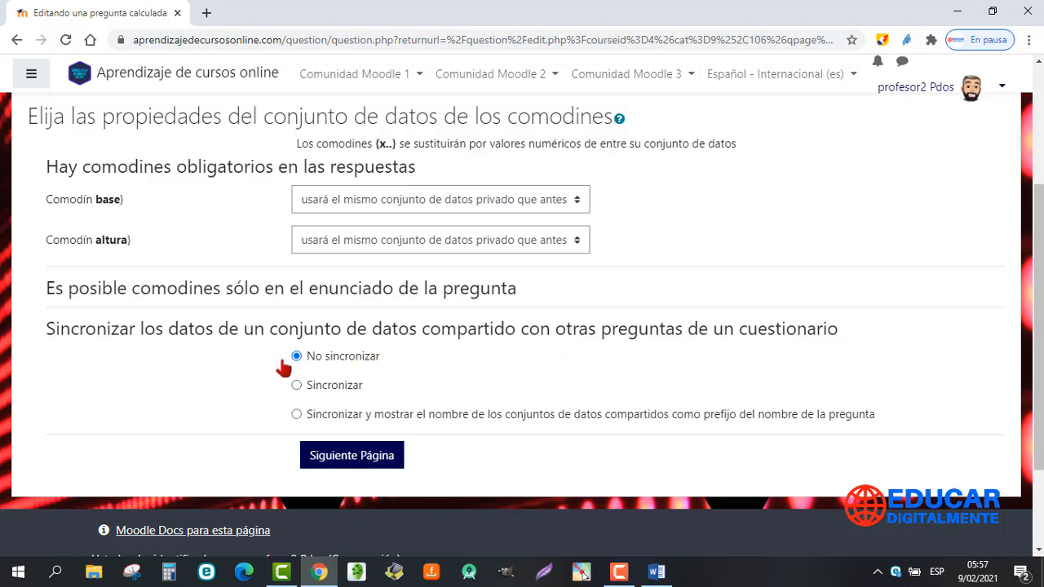
{"action": "left_click", "coordinate": [360, 462]}
- Check the value ranges, decimals, distribution and answer tolerance for base and altura, and update the dataset parameters
{"action": "left_click_drag", "start_coordinate": [1037, 152], "coordinate": [1032, 221]}
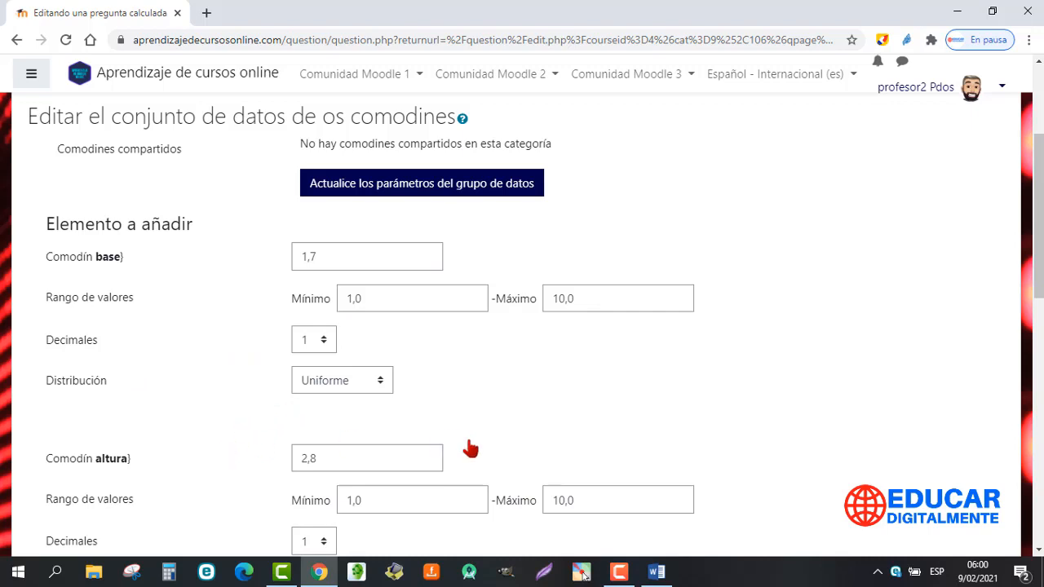
{"action": "left_click_drag", "start_coordinate": [465, 450], "coordinate": [769, 275]}
{"action": "left_click", "coordinate": [886, 308]}
{"action": "left_click_drag", "start_coordinate": [1038, 208], "coordinate": [1026, 317]}
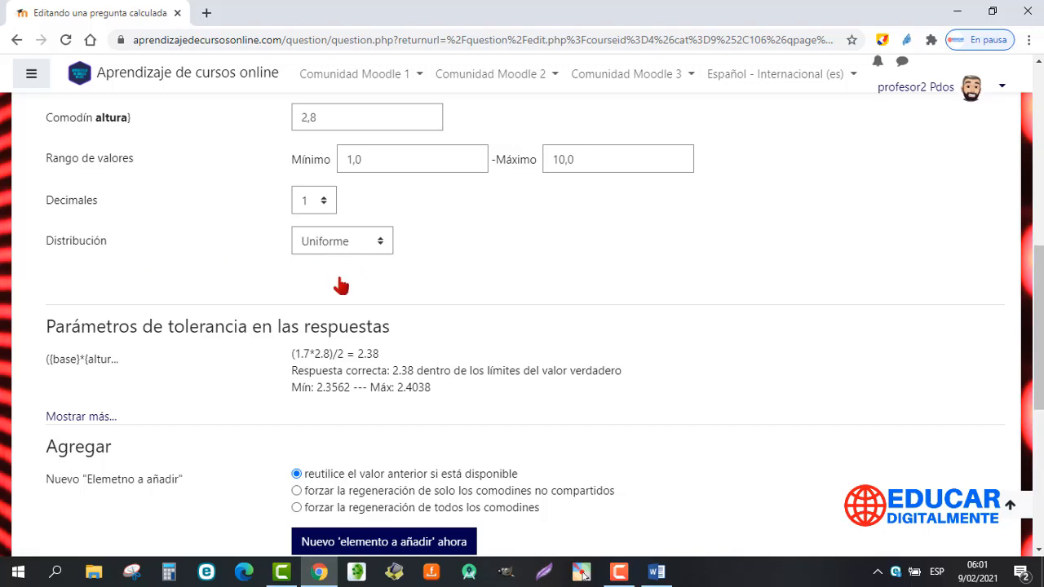
{"action": "scroll", "coordinate": [1037, 303], "scroll_direction": "down", "scroll_amount": 2}
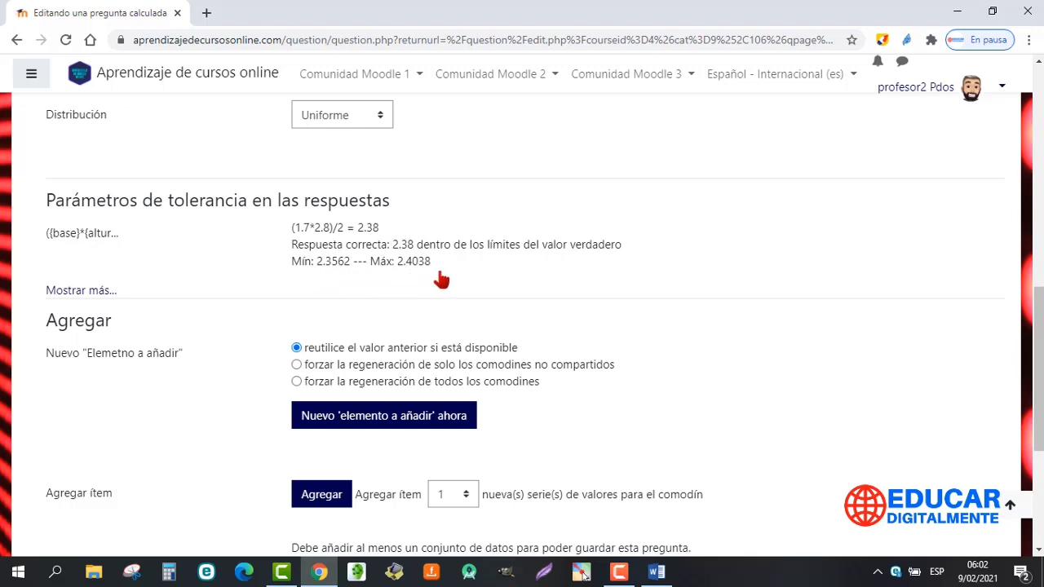
{"action": "scroll", "coordinate": [440, 280], "scroll_direction": "up", "scroll_amount": 6}
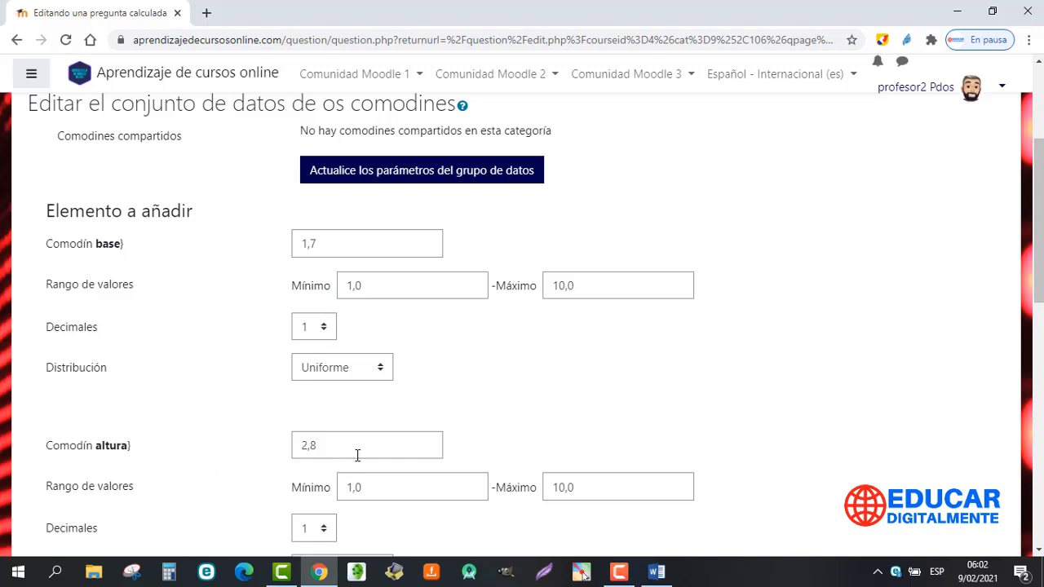
{"action": "left_click", "coordinate": [425, 173]}
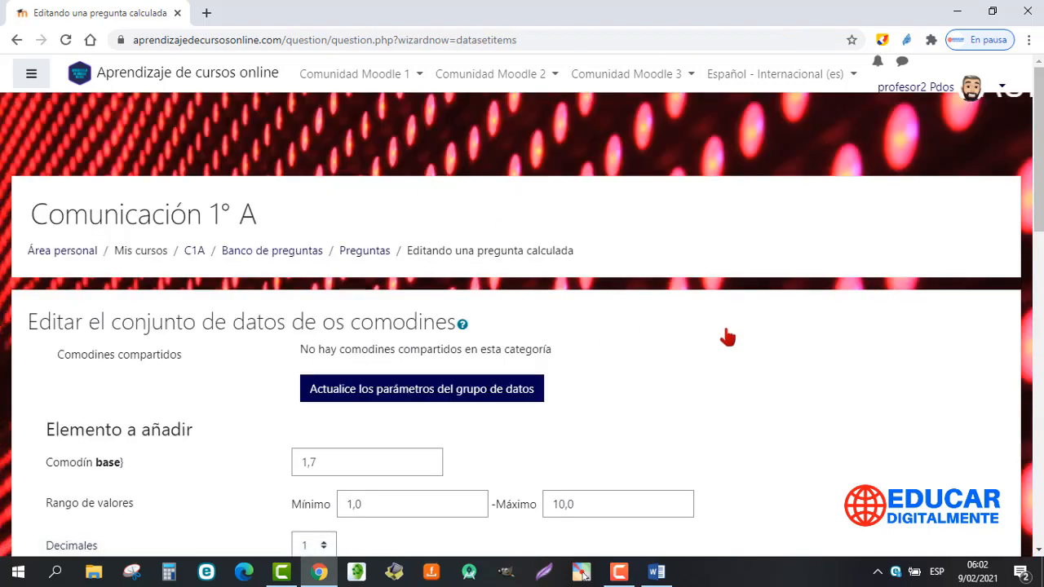
- Add 10 new series of values for the base and altura wildcards, reusing the previous value if available
{"action": "scroll", "coordinate": [727, 337], "scroll_direction": "down", "scroll_amount": 5}
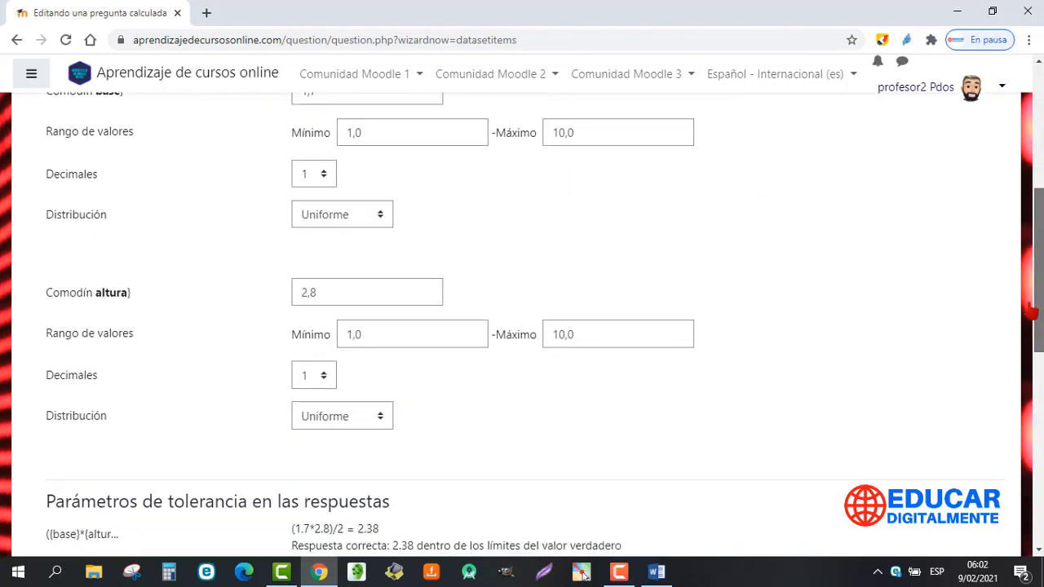
{"action": "left_click_drag", "start_coordinate": [1031, 310], "coordinate": [1022, 390]}
{"action": "scroll", "coordinate": [1019, 407], "scroll_direction": "down", "scroll_amount": 2}
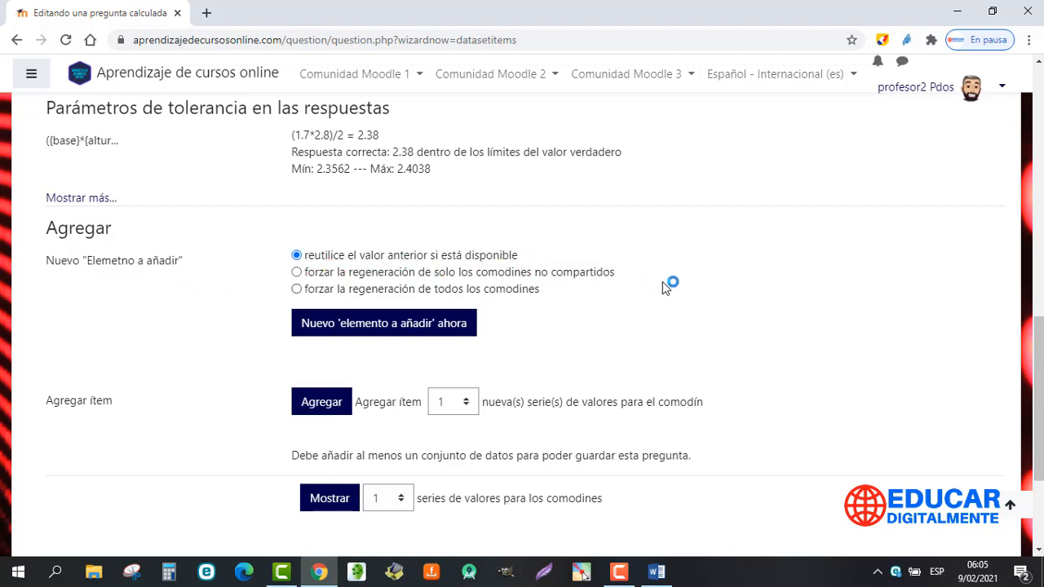
{"action": "scroll", "coordinate": [668, 285], "scroll_direction": "down", "scroll_amount": 3}
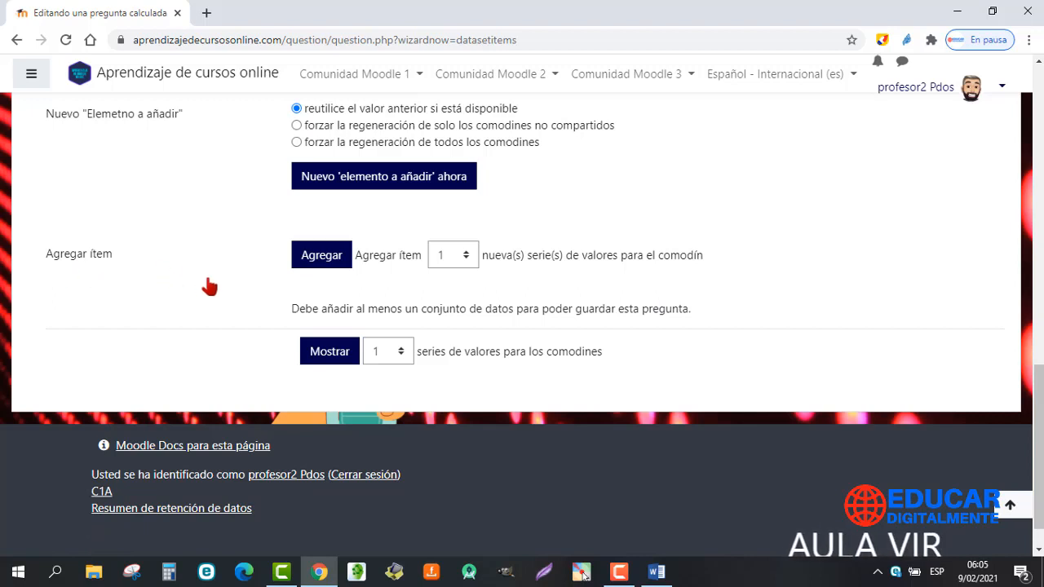
{"action": "left_click", "coordinate": [468, 257]}
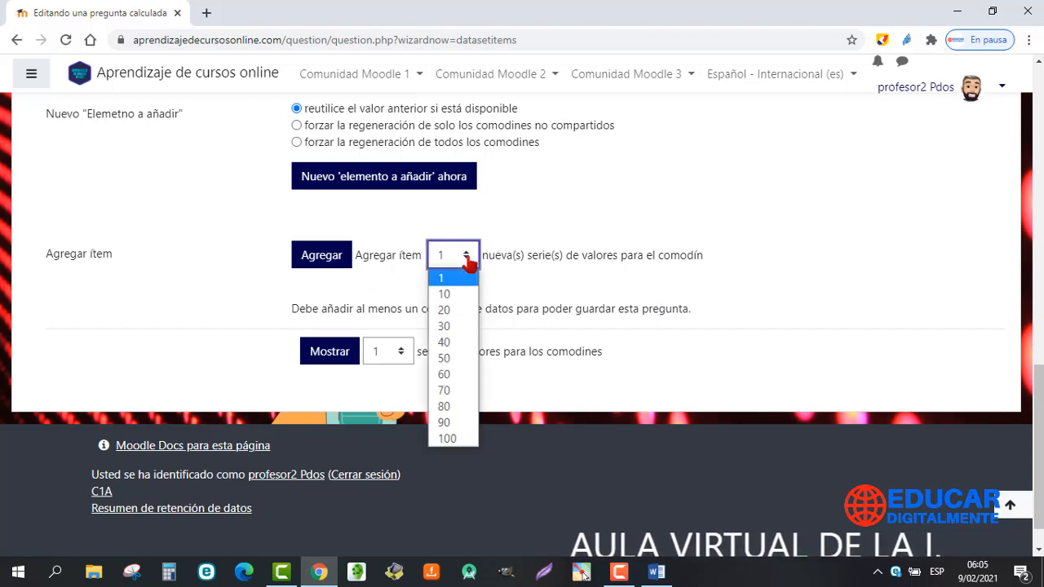
{"action": "left_click", "coordinate": [457, 295]}
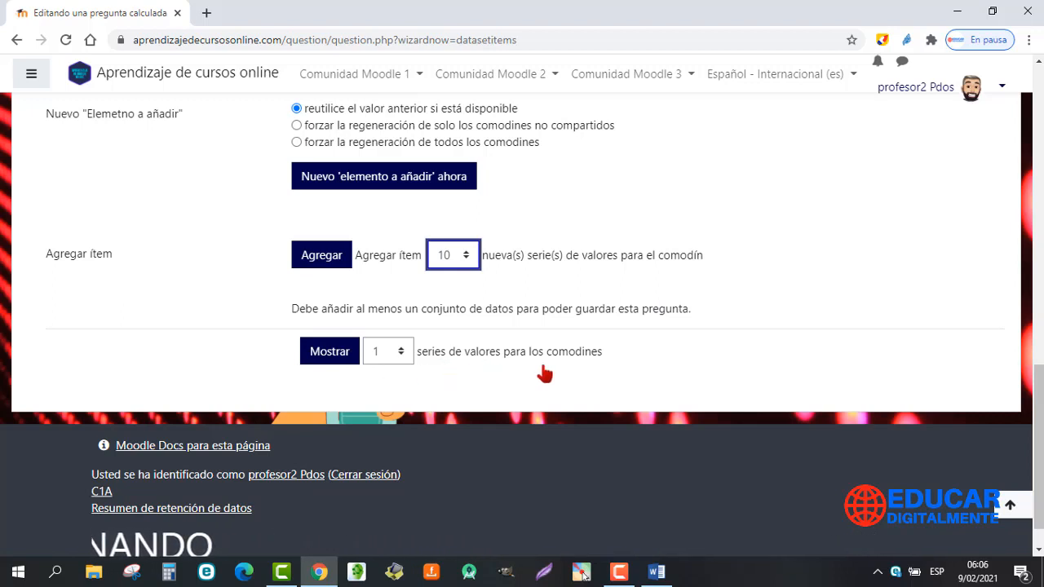
{"action": "left_click", "coordinate": [318, 258]}
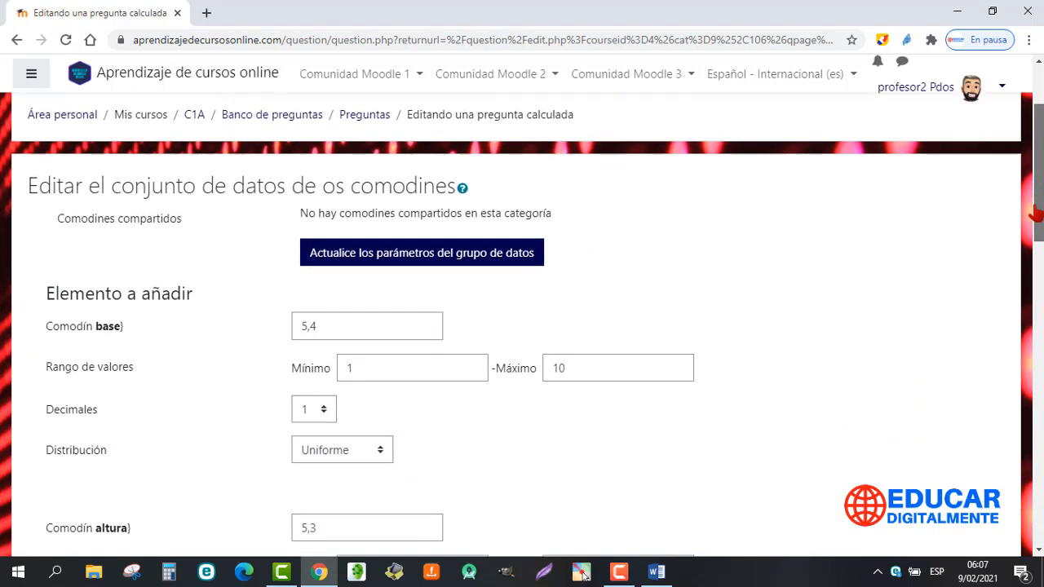
- Display 5 series of values for the wildcards
{"action": "left_click_drag", "start_coordinate": [1034, 212], "coordinate": [1037, 241]}
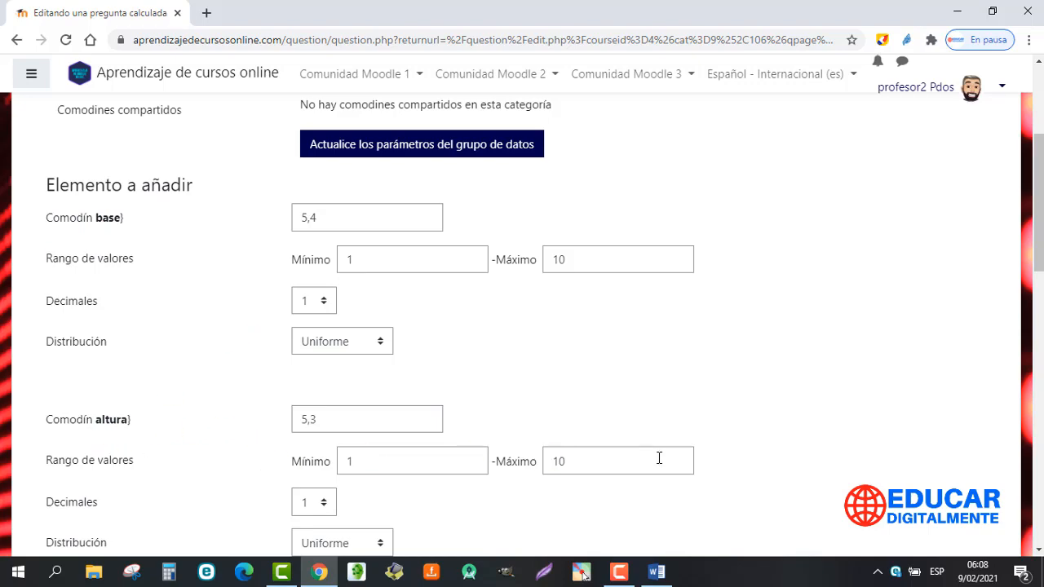
{"action": "scroll", "coordinate": [1041, 277], "scroll_direction": "down", "scroll_amount": 5}
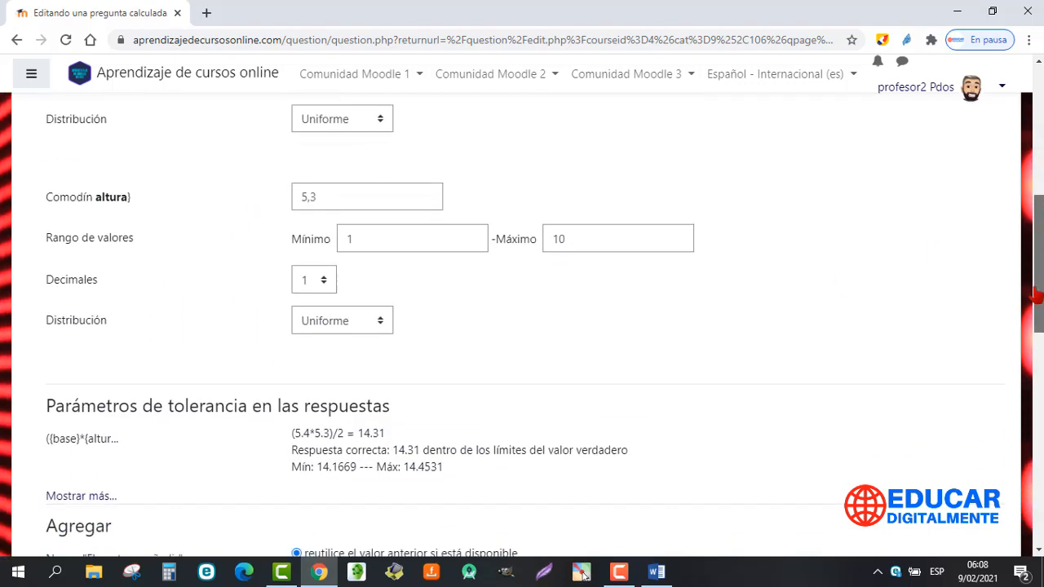
{"action": "scroll", "coordinate": [1028, 336], "scroll_direction": "down", "scroll_amount": 2}
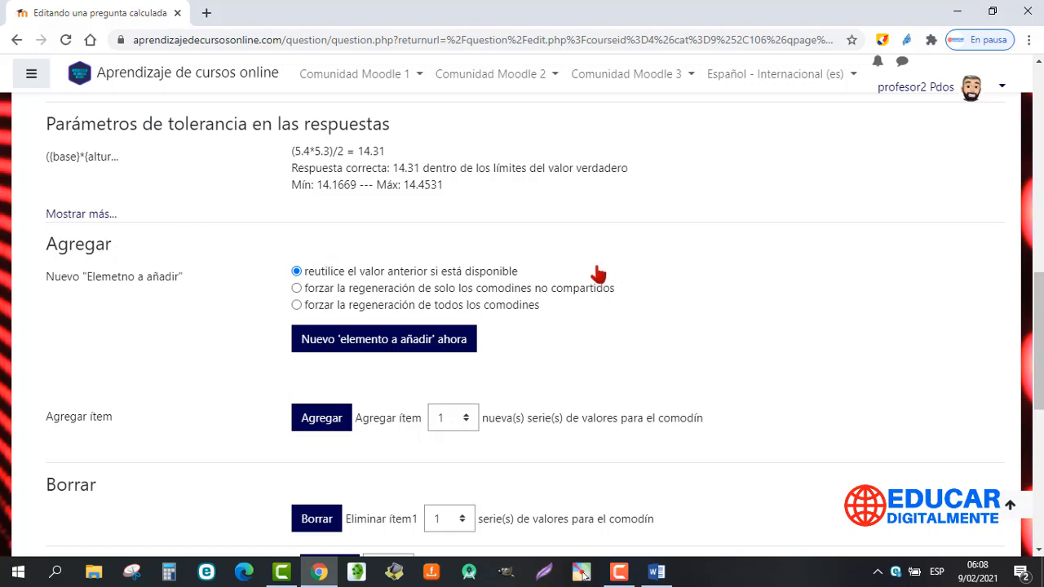
{"action": "left_click_drag", "start_coordinate": [1035, 287], "coordinate": [1039, 393]}
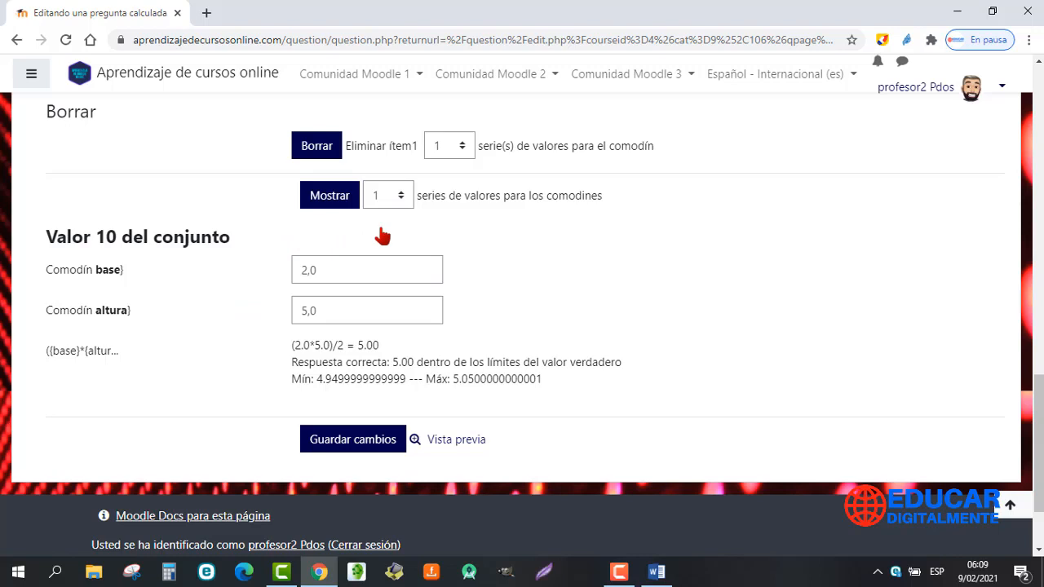
{"action": "left_click", "coordinate": [404, 207]}
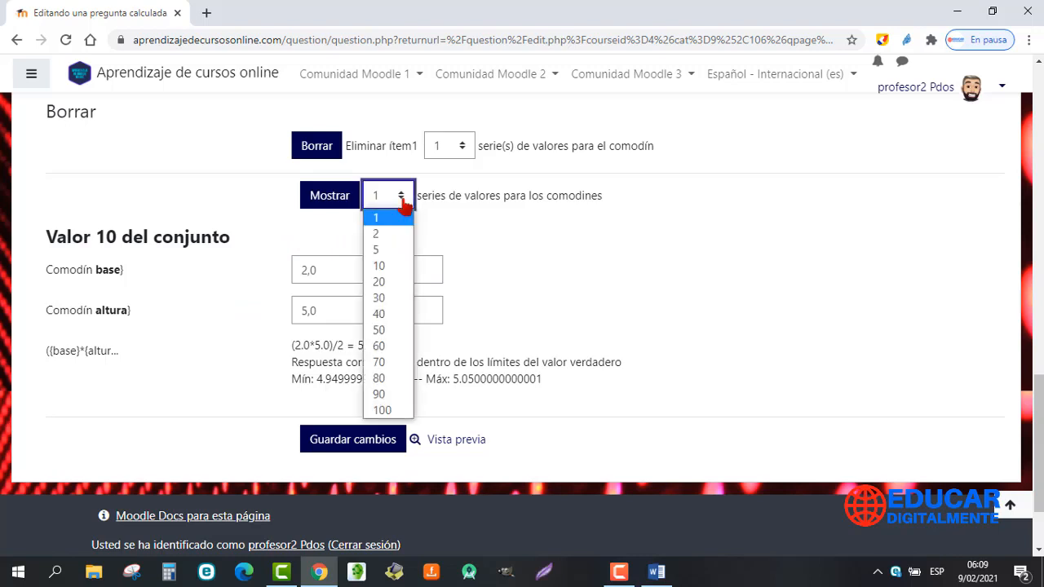
{"action": "left_click", "coordinate": [384, 250]}
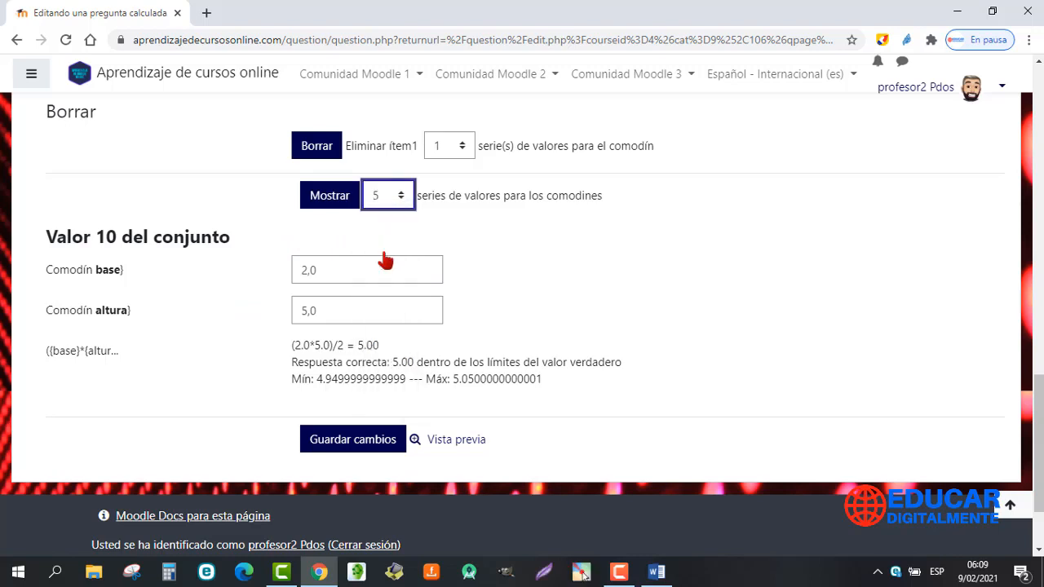
{"action": "left_click", "coordinate": [331, 198]}
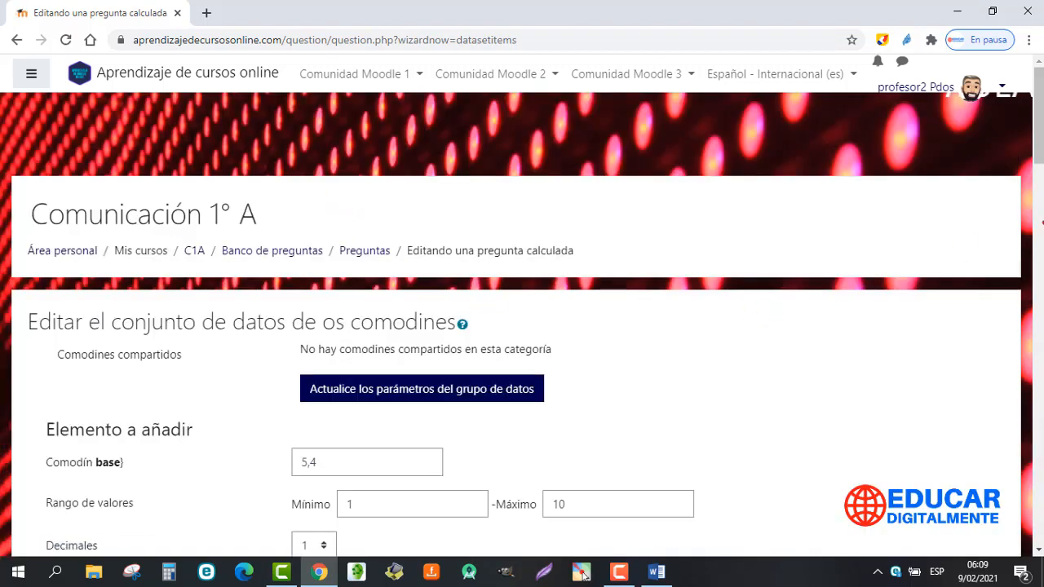
- Review the displayed base and altura values with their correct answers, and display 10 series of wildcard values
{"action": "left_click_drag", "start_coordinate": [1039, 146], "coordinate": [1019, 378]}
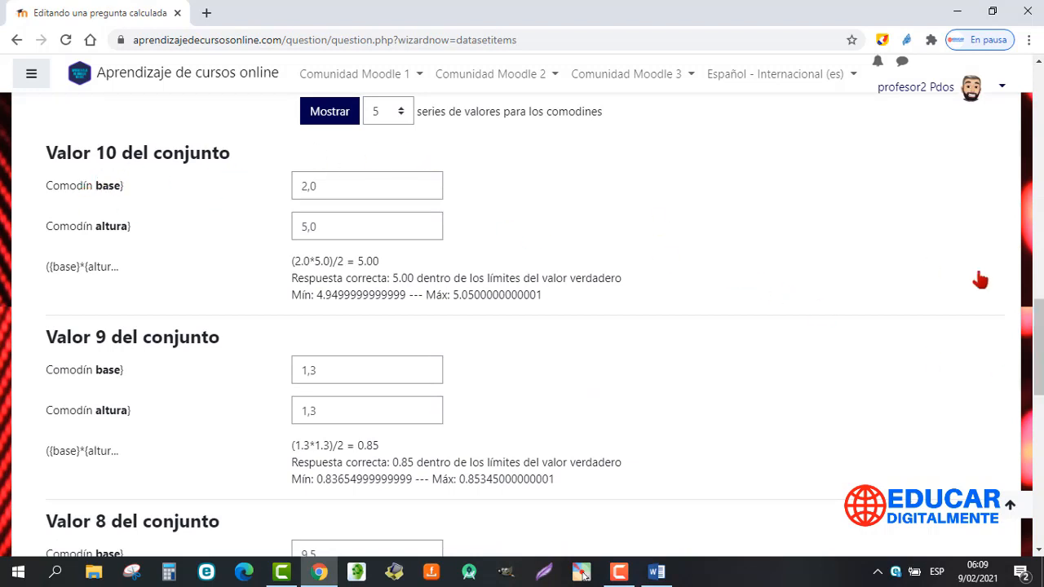
{"action": "mouse_move", "coordinate": [1039, 338]}
{"action": "left_mouse_down"}
{"action": "mouse_move", "coordinate": [1036, 471]}
{"action": "mouse_move", "coordinate": [1034, 333]}
{"action": "left_mouse_up"}
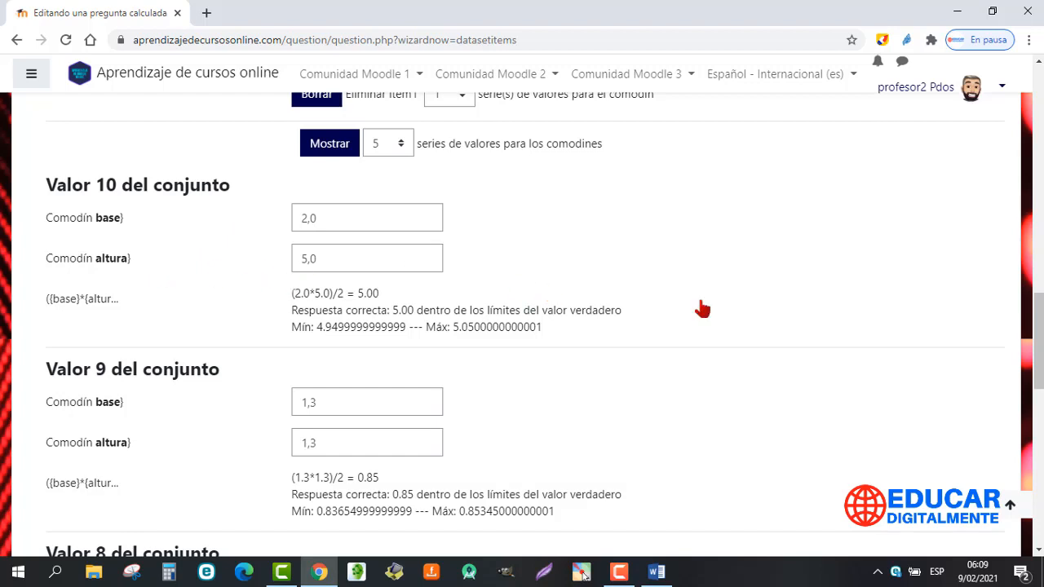
{"action": "left_click_drag", "start_coordinate": [1034, 329], "coordinate": [1036, 322]}
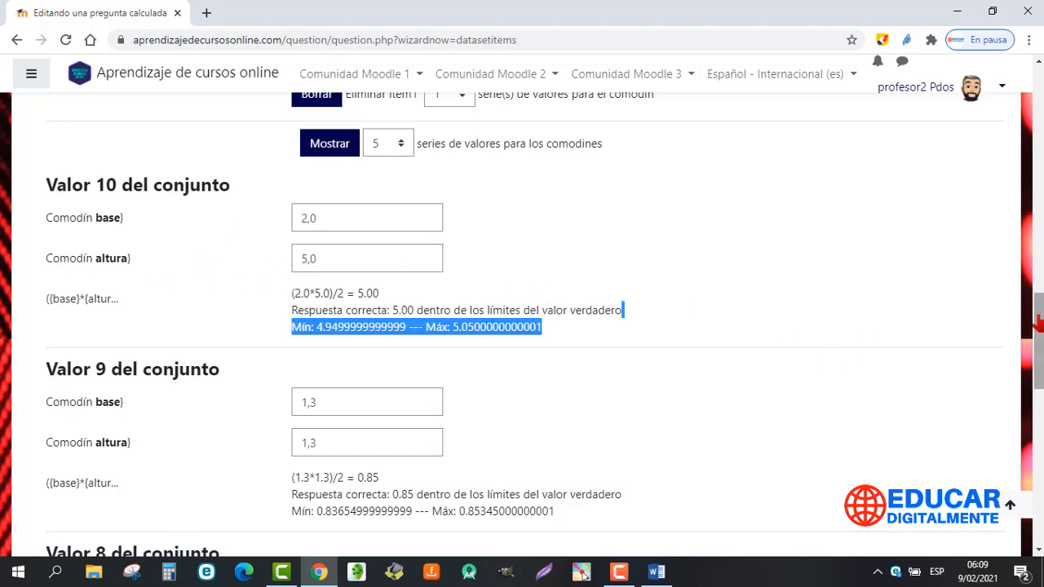
{"action": "scroll", "coordinate": [1028, 334], "scroll_direction": "down", "scroll_amount": 2}
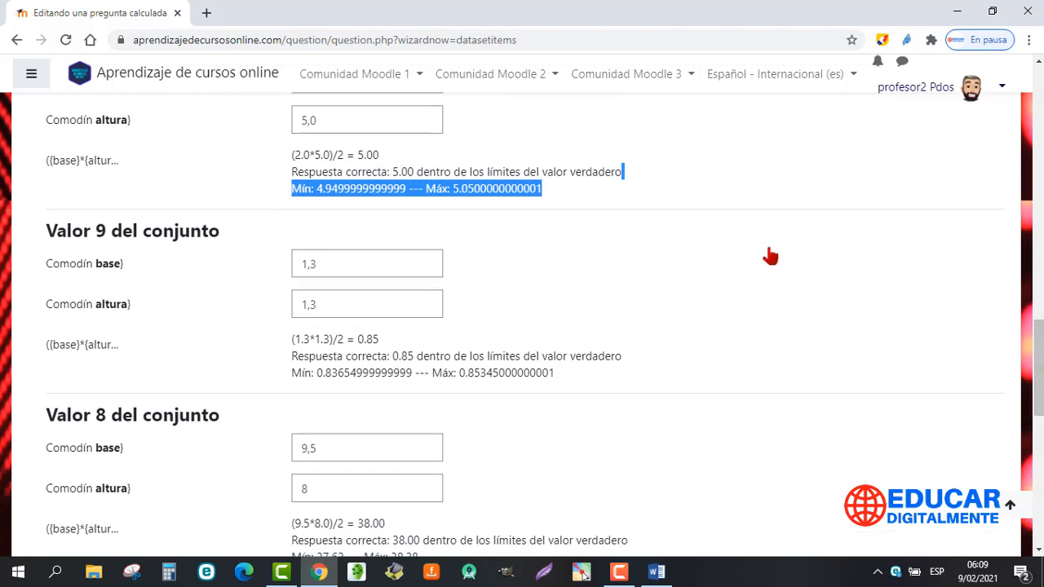
{"action": "left_click", "coordinate": [769, 252]}
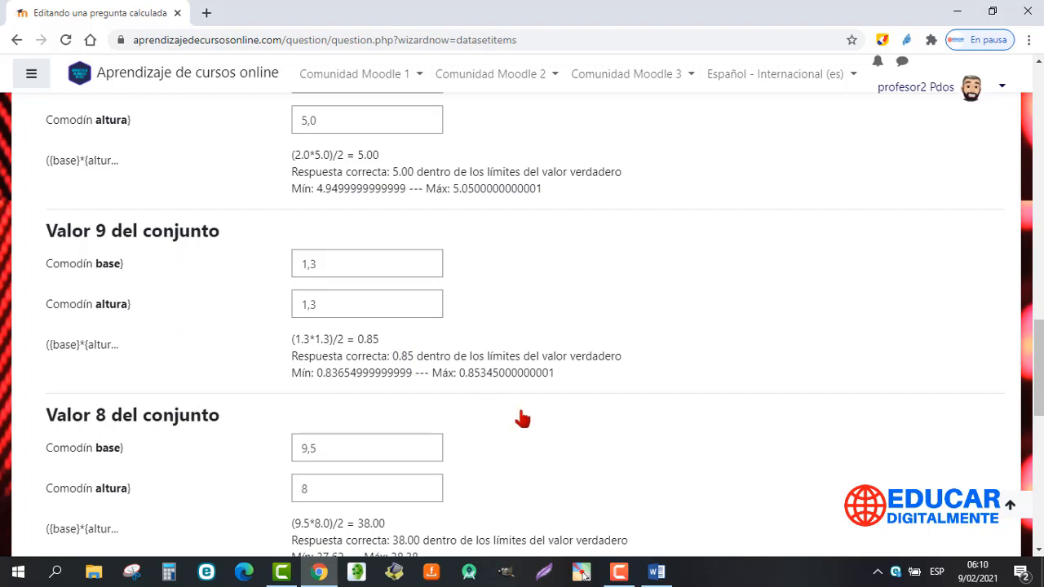
{"action": "left_click_drag", "start_coordinate": [1038, 354], "coordinate": [1038, 278]}
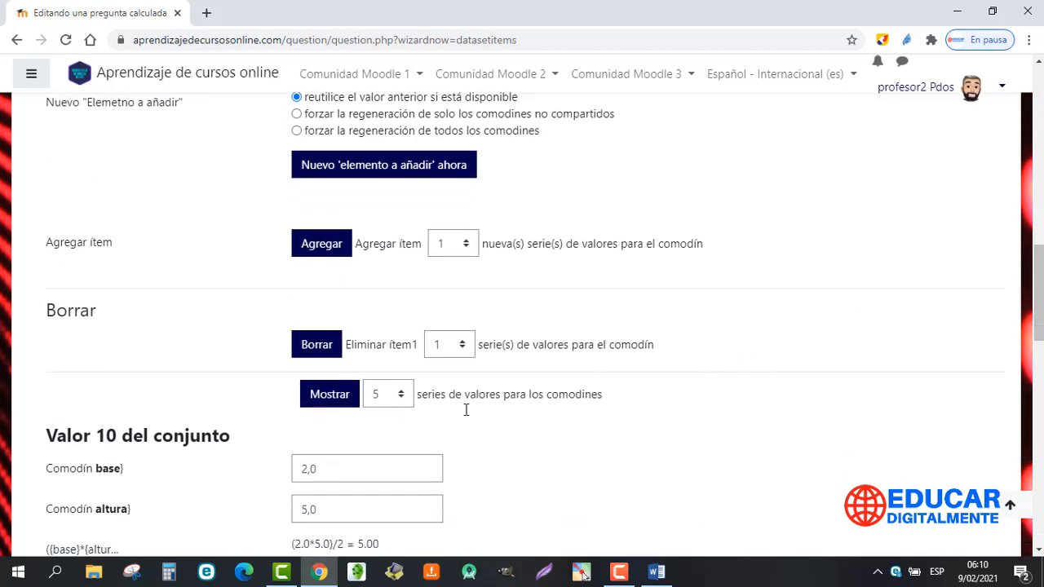
{"action": "left_click", "coordinate": [401, 396]}
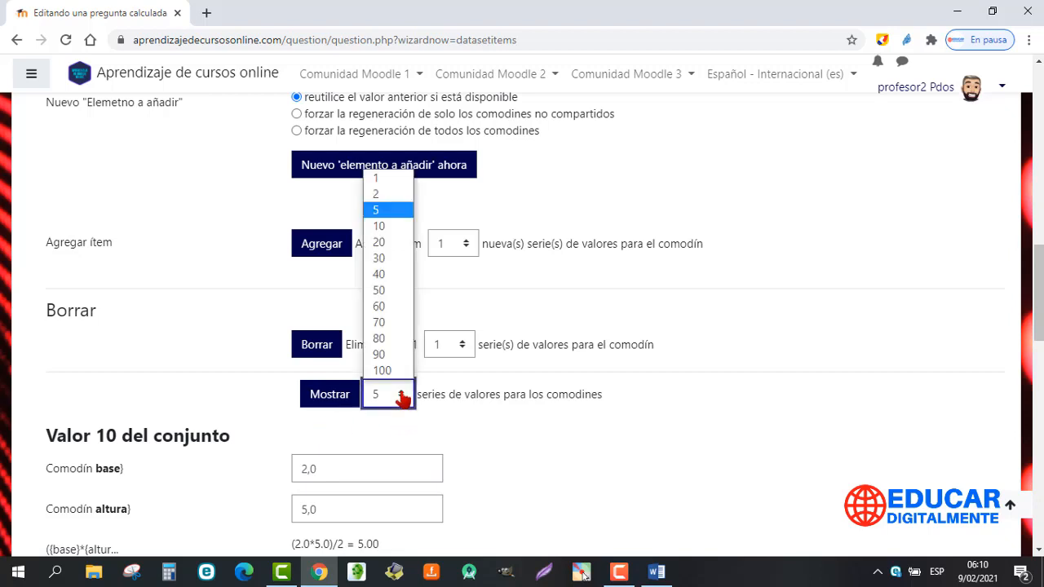
{"action": "left_click", "coordinate": [381, 227]}
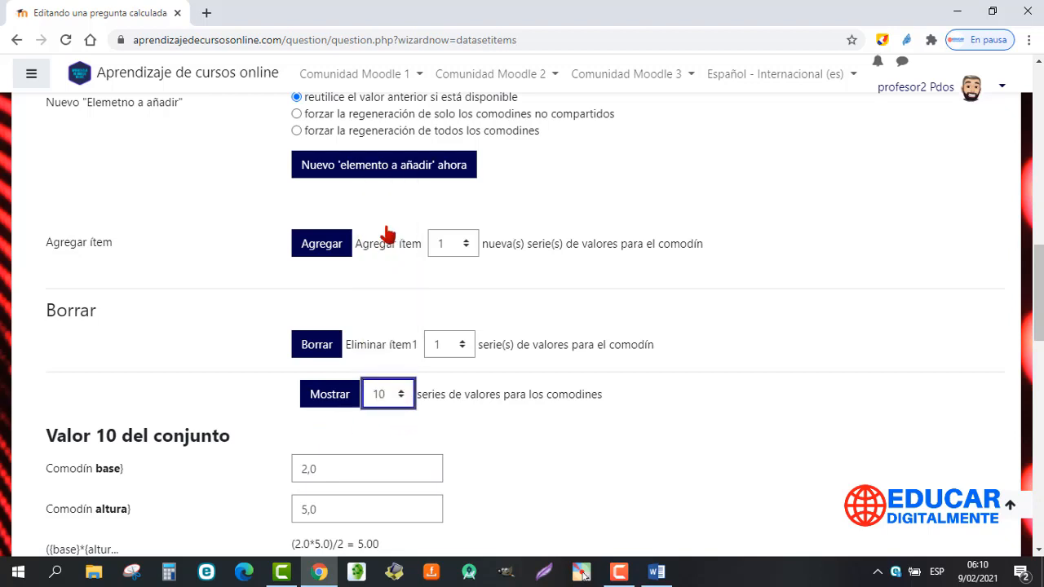
{"action": "left_click", "coordinate": [314, 400]}
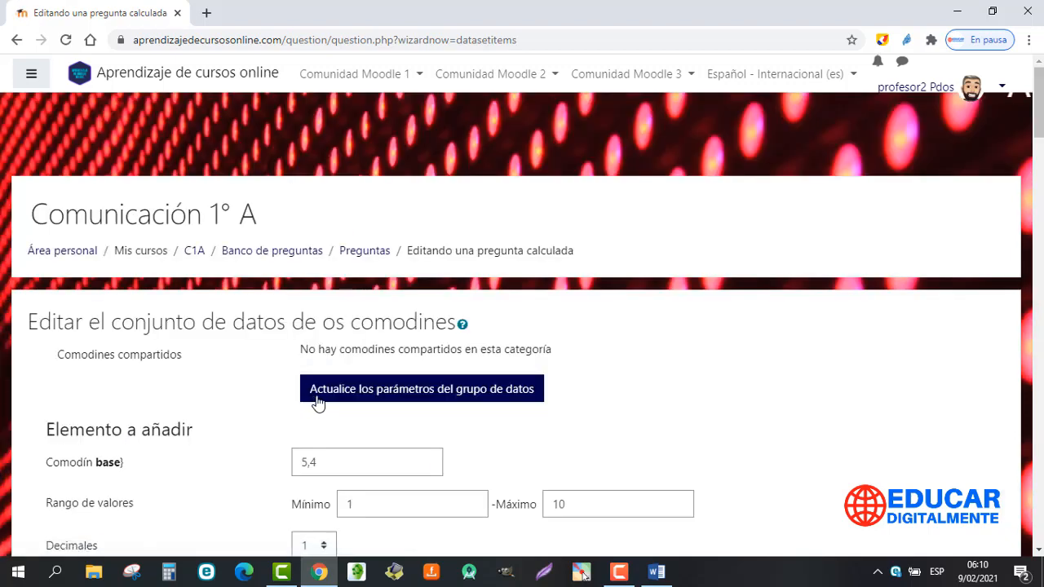
- Review the ten displayed series of base and altura values with their answers, and display only 1 series of wildcard values
{"action": "scroll", "coordinate": [522, 326], "scroll_direction": "down", "scroll_amount": 2}
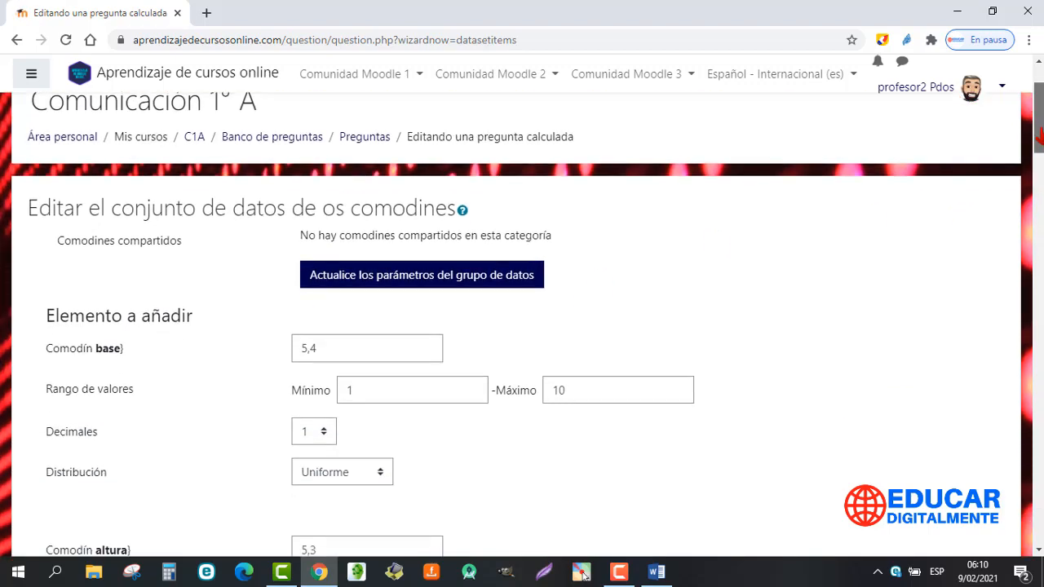
{"action": "left_click_drag", "start_coordinate": [1039, 137], "coordinate": [1030, 281]}
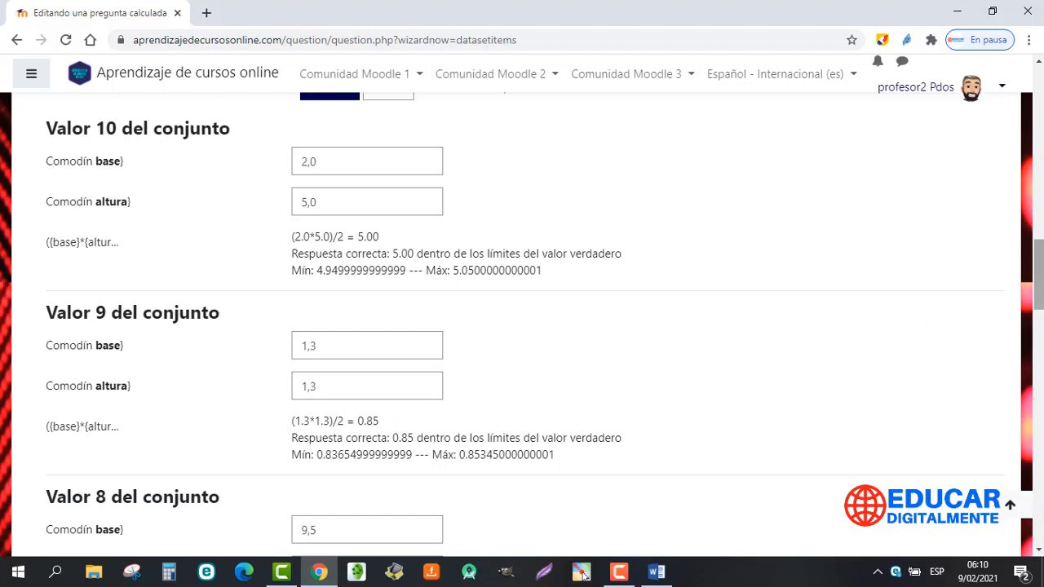
{"action": "scroll", "coordinate": [1040, 281], "scroll_direction": "down", "scroll_amount": 5}
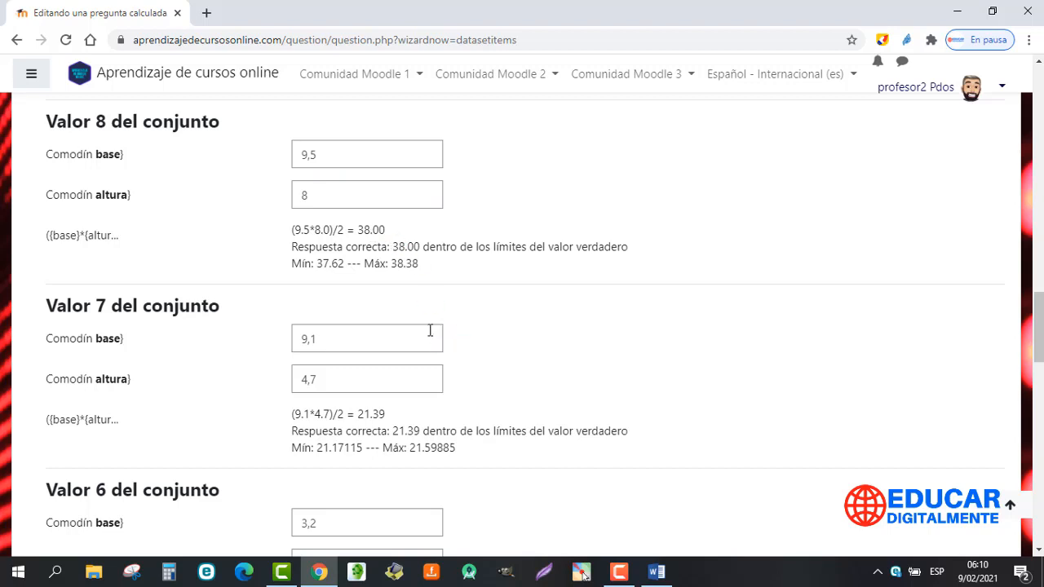
{"action": "left_click_drag", "start_coordinate": [1034, 338], "coordinate": [1022, 461]}
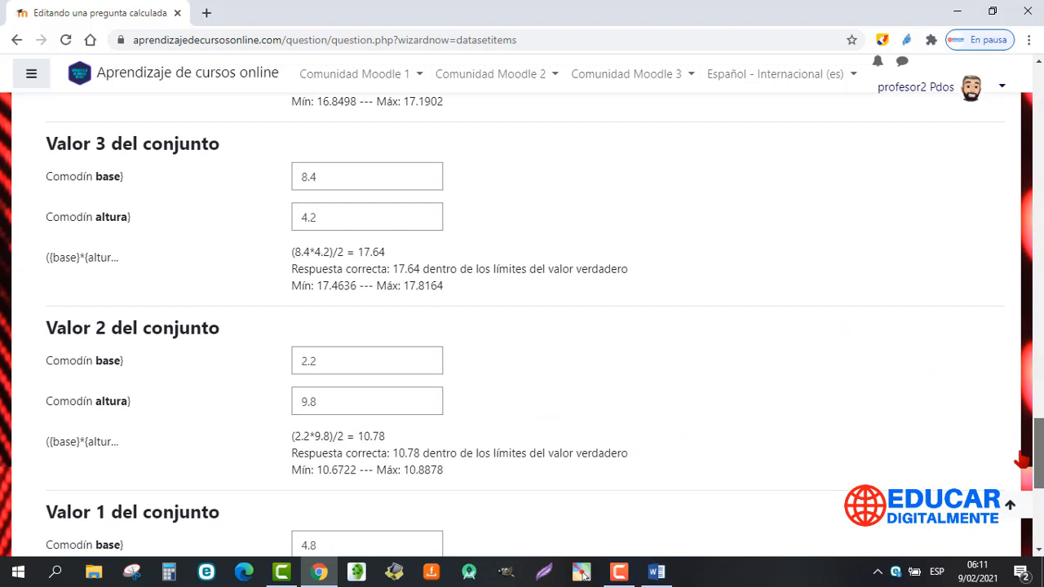
{"action": "left_click_drag", "start_coordinate": [1022, 460], "coordinate": [1036, 260]}
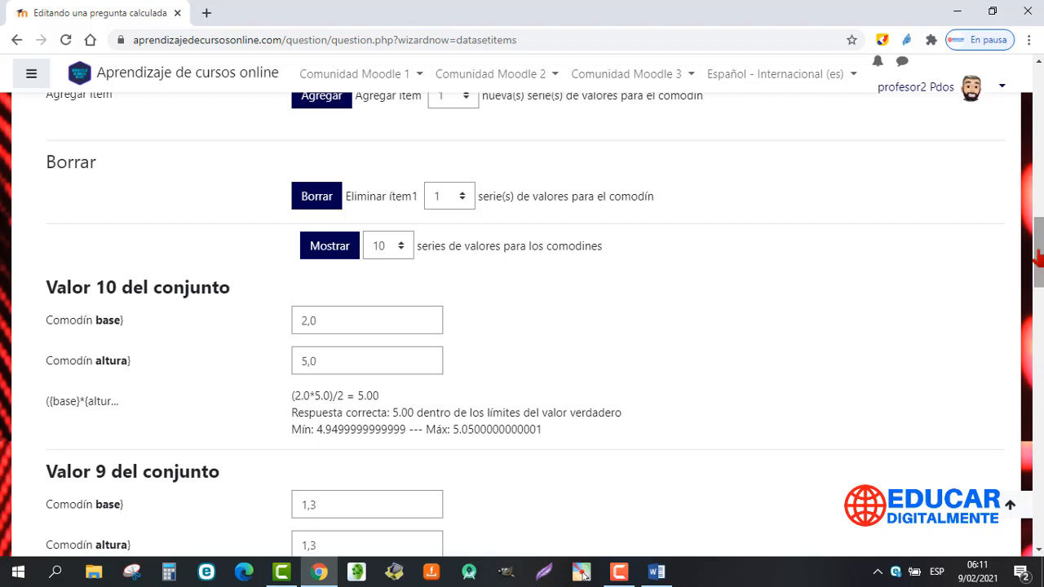
{"action": "left_click", "coordinate": [401, 252]}
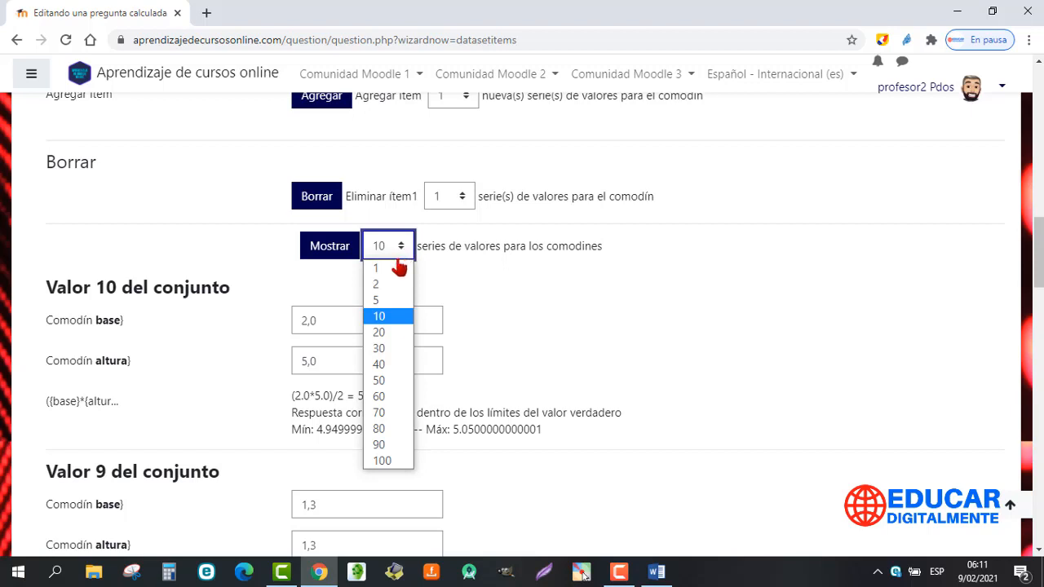
{"action": "left_click", "coordinate": [381, 269]}
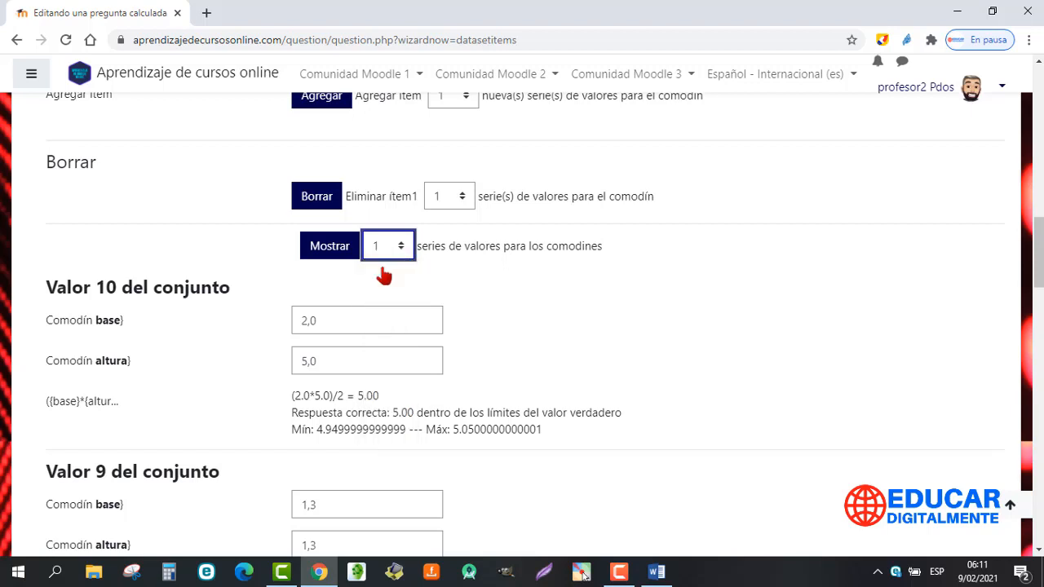
{"action": "left_click", "coordinate": [331, 247]}
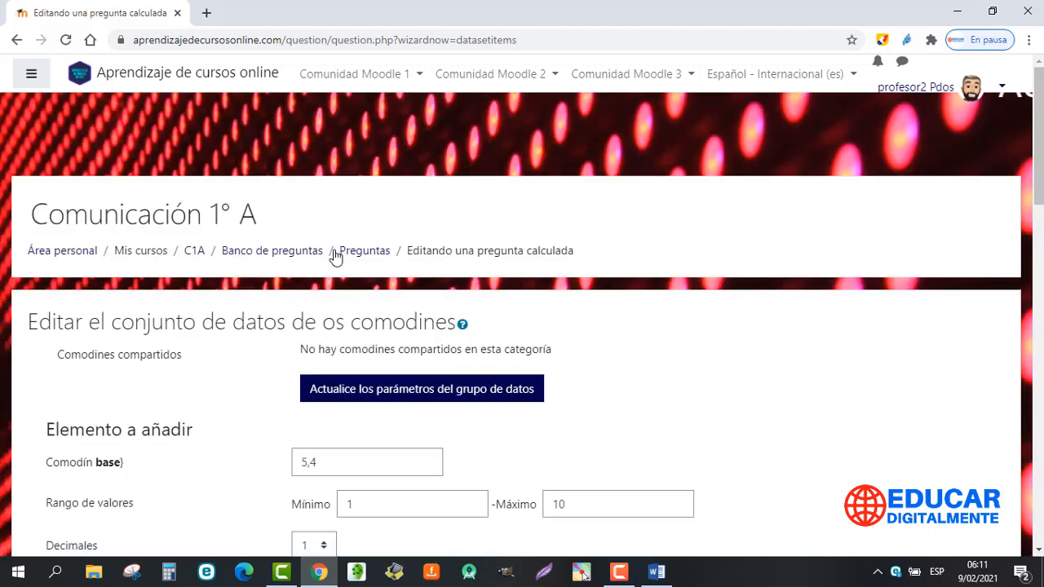
- Check the displayed value set and save the wildcard dataset changes of the calculated question
{"action": "scroll", "coordinate": [1036, 195], "scroll_direction": "down", "scroll_amount": 2}
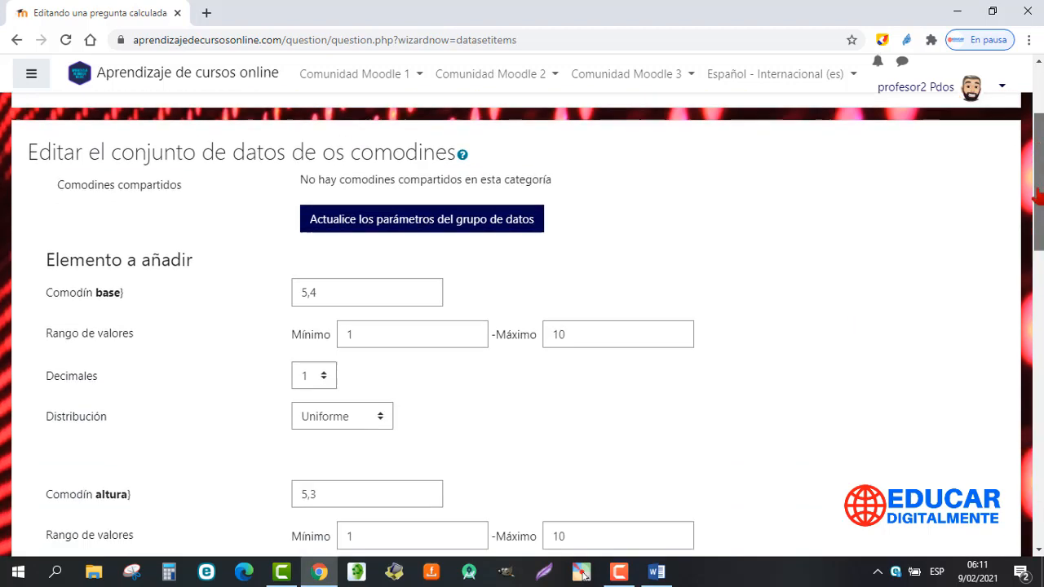
{"action": "left_click_drag", "start_coordinate": [1037, 196], "coordinate": [1029, 426]}
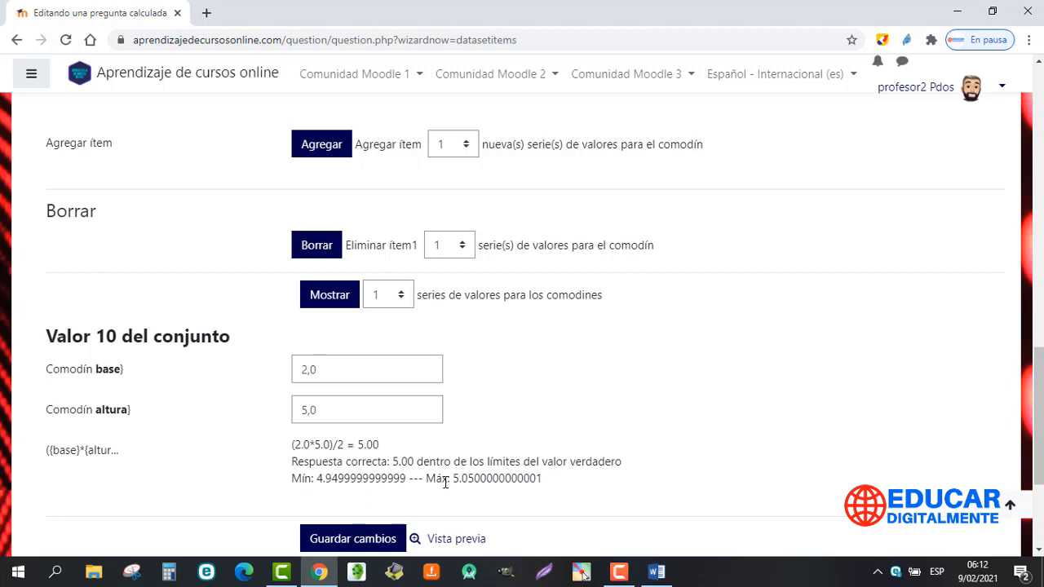
{"action": "scroll", "coordinate": [446, 481], "scroll_direction": "down", "scroll_amount": 1}
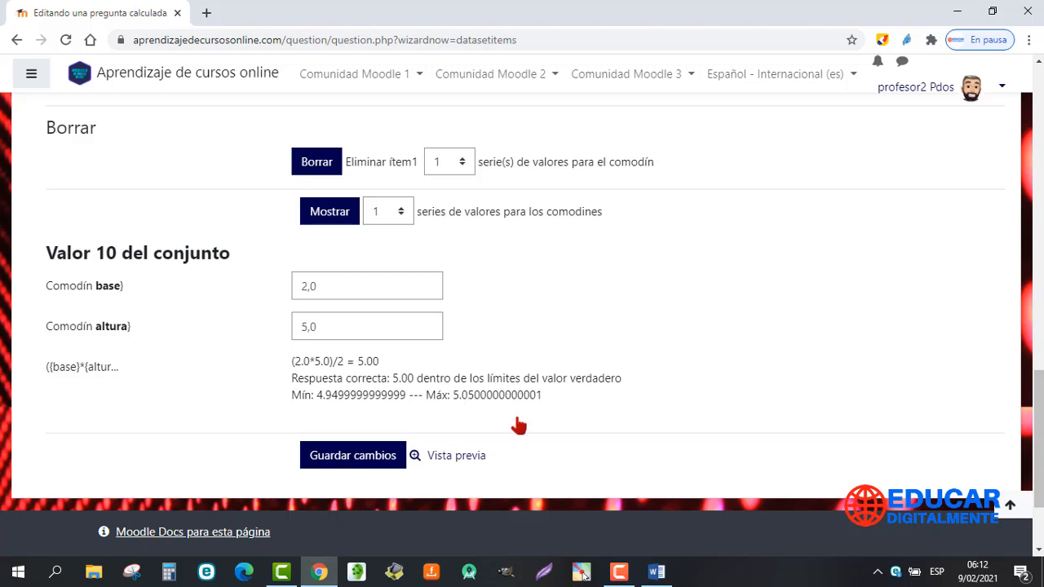
{"action": "left_click", "coordinate": [325, 460]}
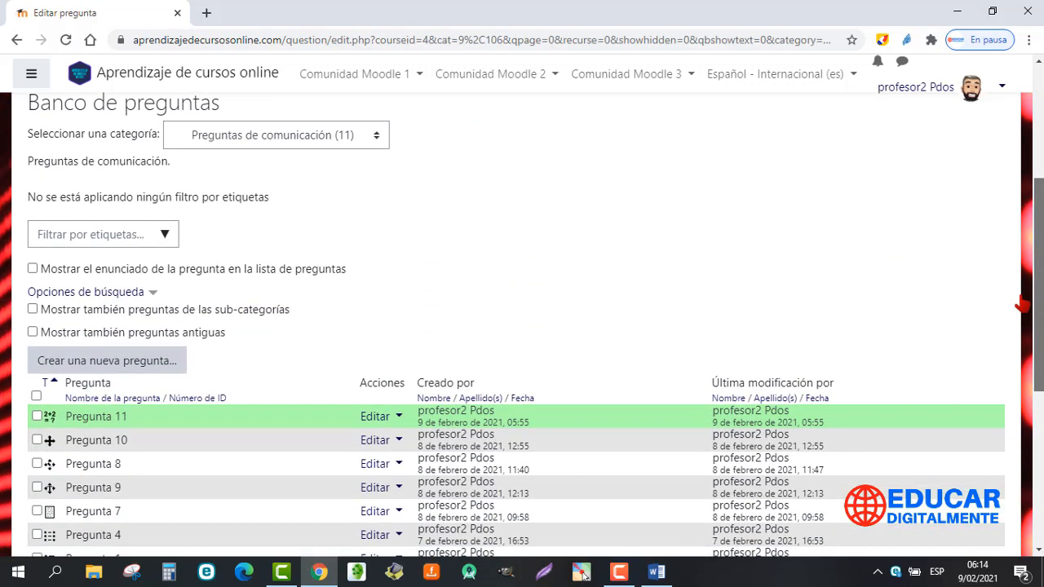
- Open a preview of Pregunta 11 from the question bank
{"action": "scroll", "coordinate": [1037, 326], "scroll_direction": "down", "scroll_amount": 2}
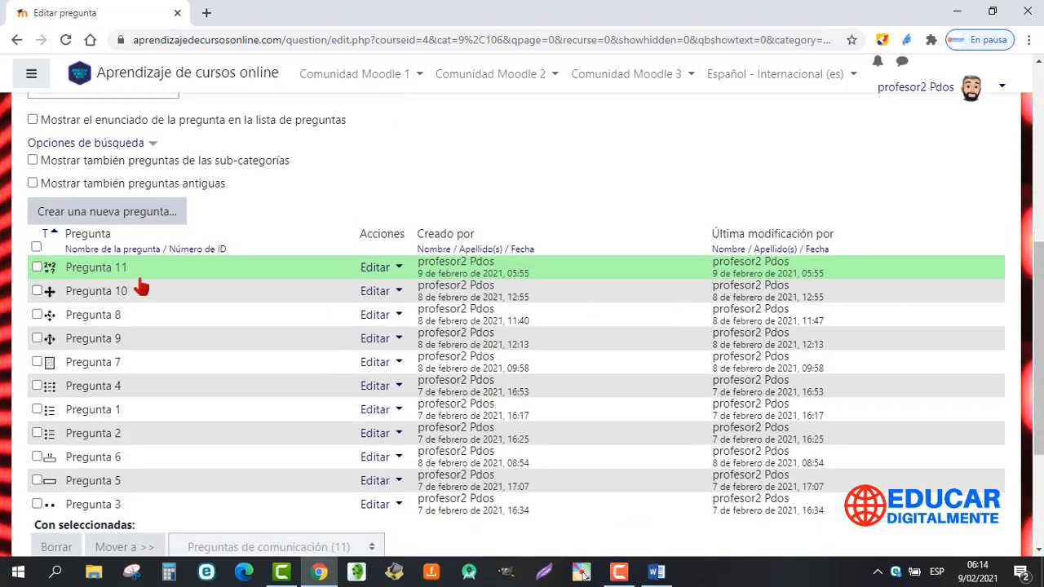
{"action": "left_click", "coordinate": [398, 269]}
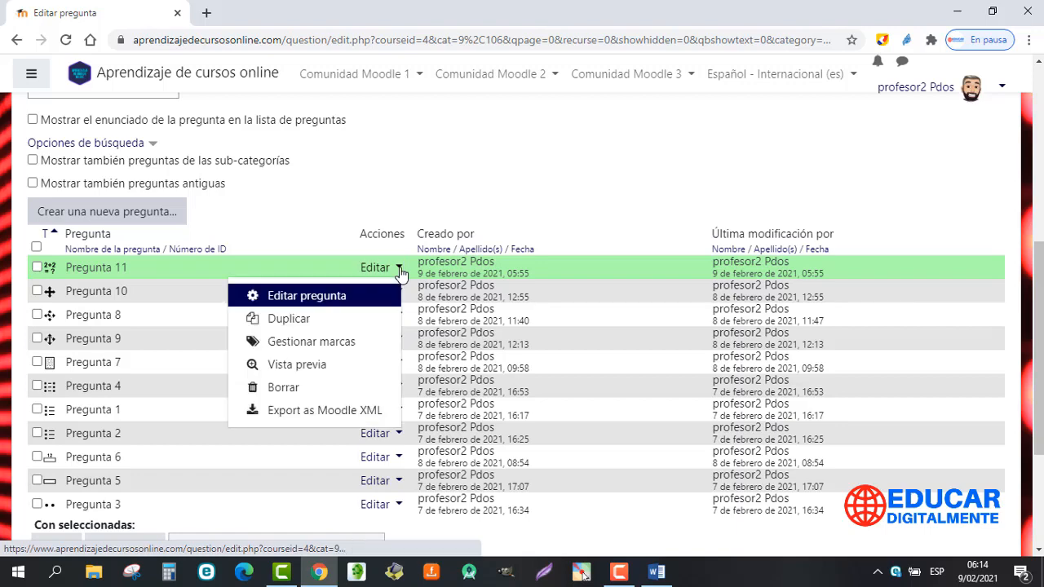
{"action": "left_click", "coordinate": [300, 364]}
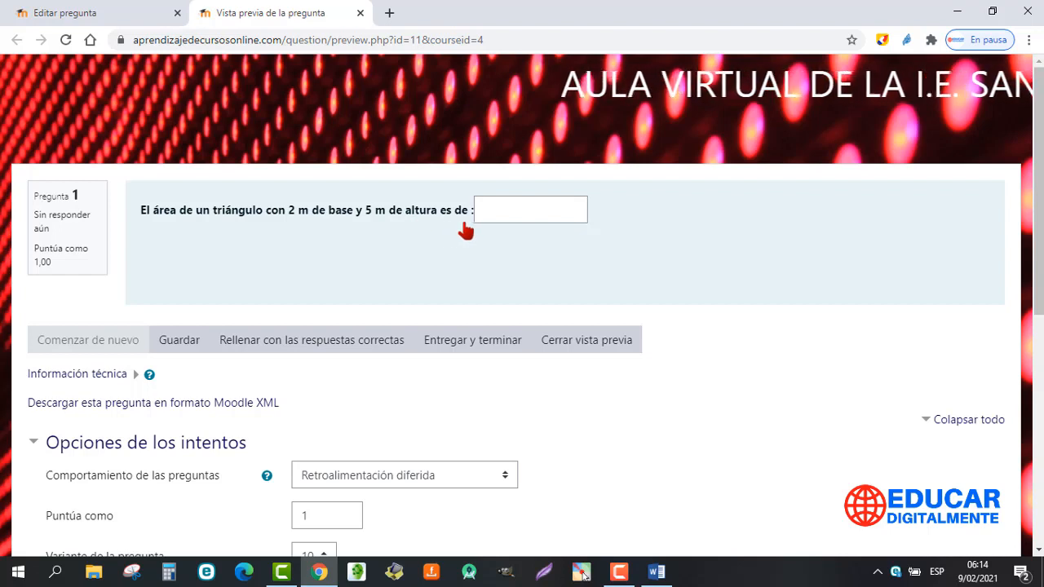
- Fill the previewed question with the correct answer, submit and finish the attempt, and close the preview
{"action": "left_click", "coordinate": [261, 341]}
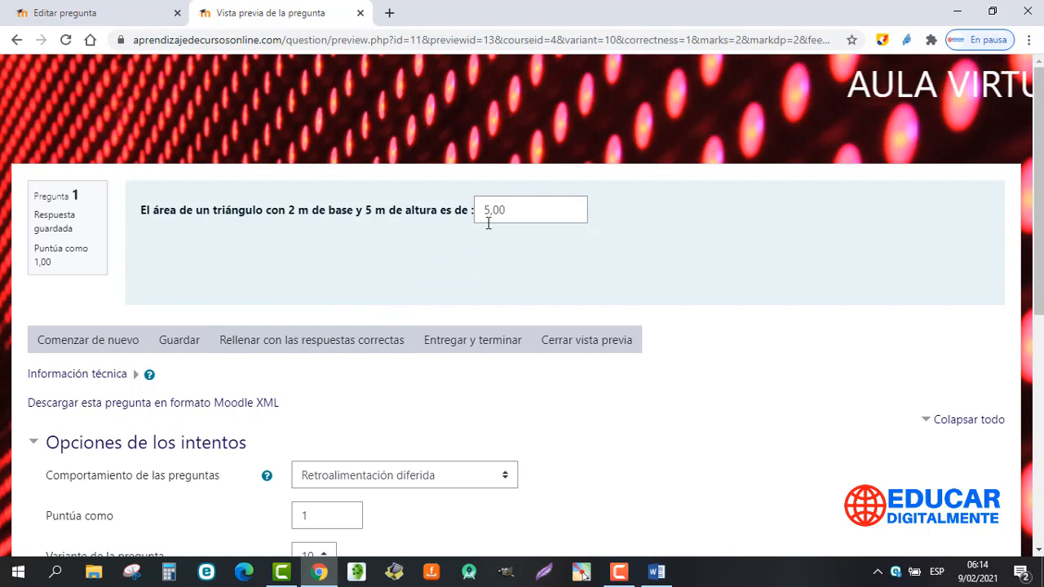
{"action": "left_click", "coordinate": [458, 351]}
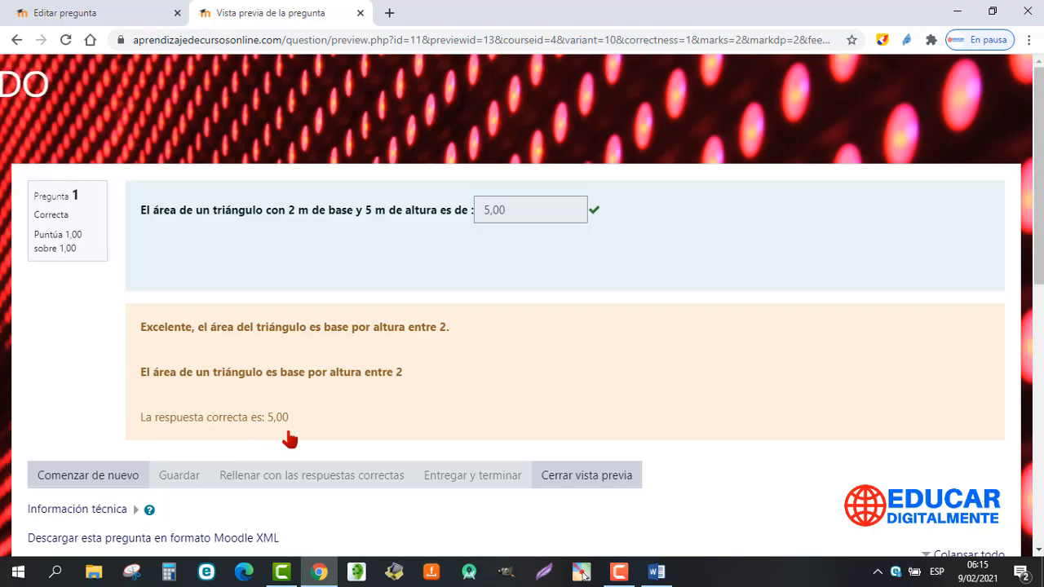
{"action": "left_click", "coordinate": [587, 482]}
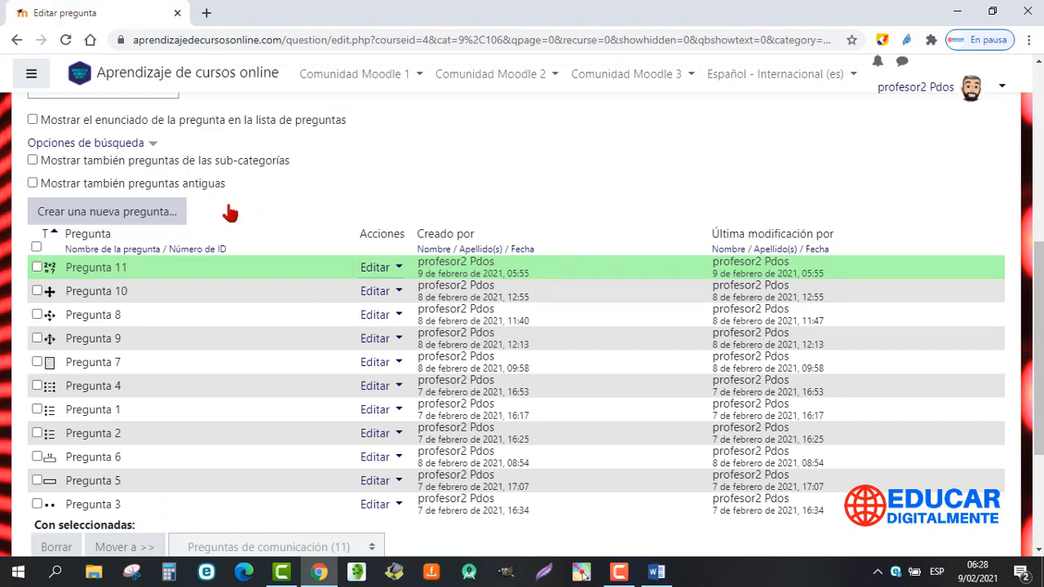
- Add a new question of the type Calculada opción múltiple to the question bank
{"action": "left_click", "coordinate": [143, 217]}
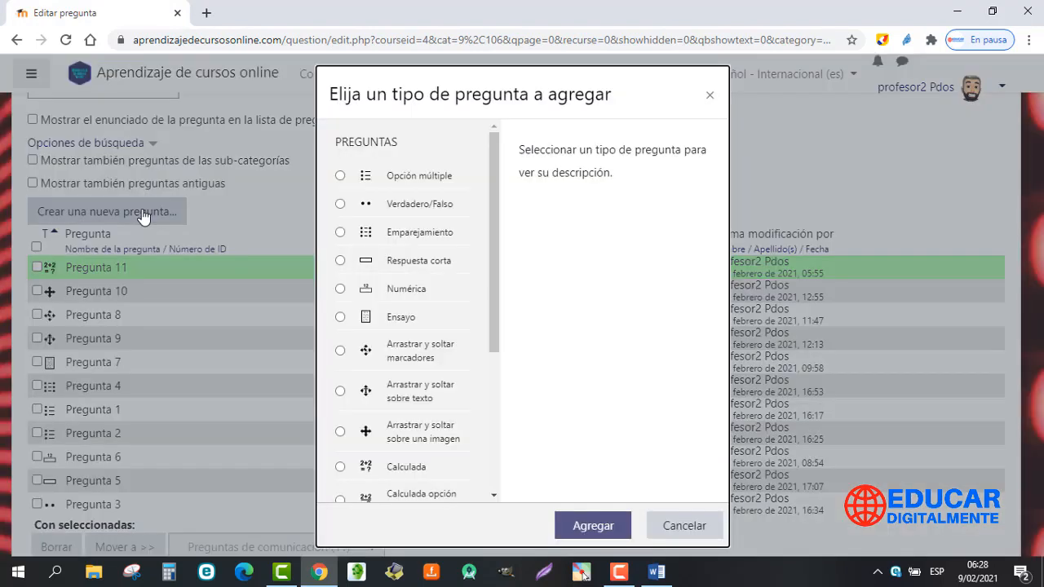
{"action": "left_click_drag", "start_coordinate": [492, 205], "coordinate": [489, 323]}
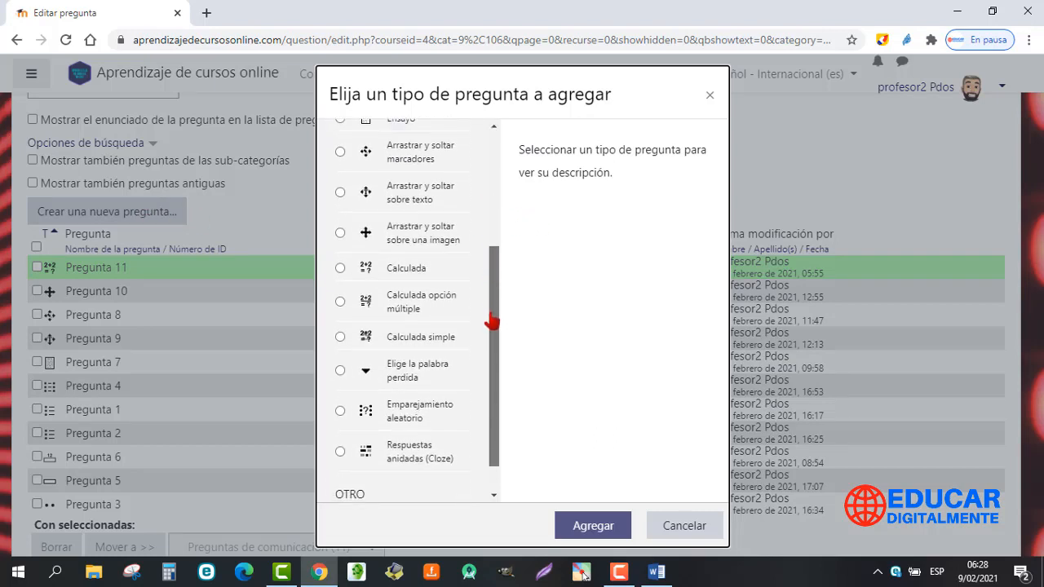
{"action": "left_click", "coordinate": [340, 302]}
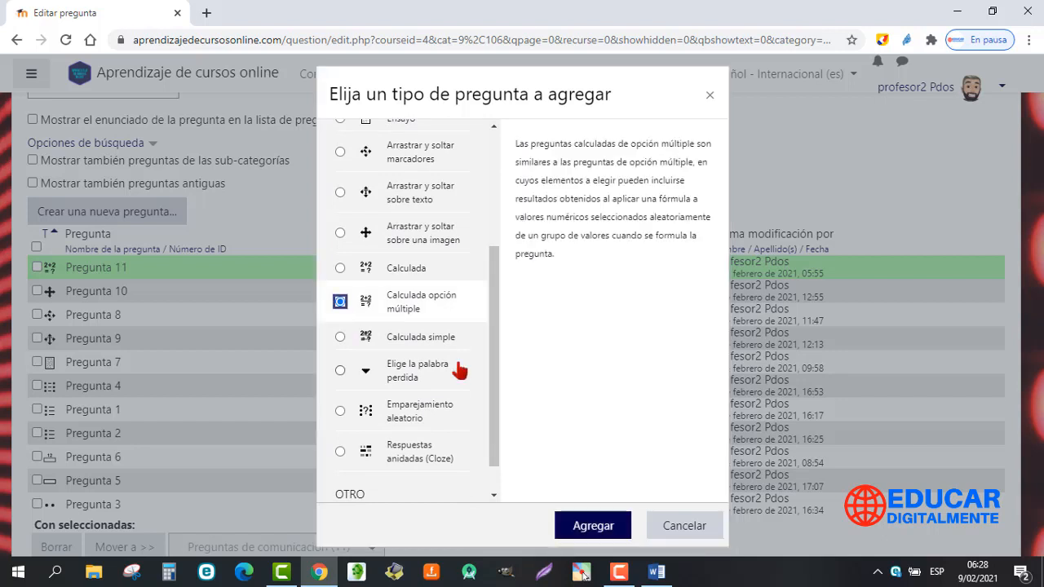
{"action": "left_click", "coordinate": [593, 528]}
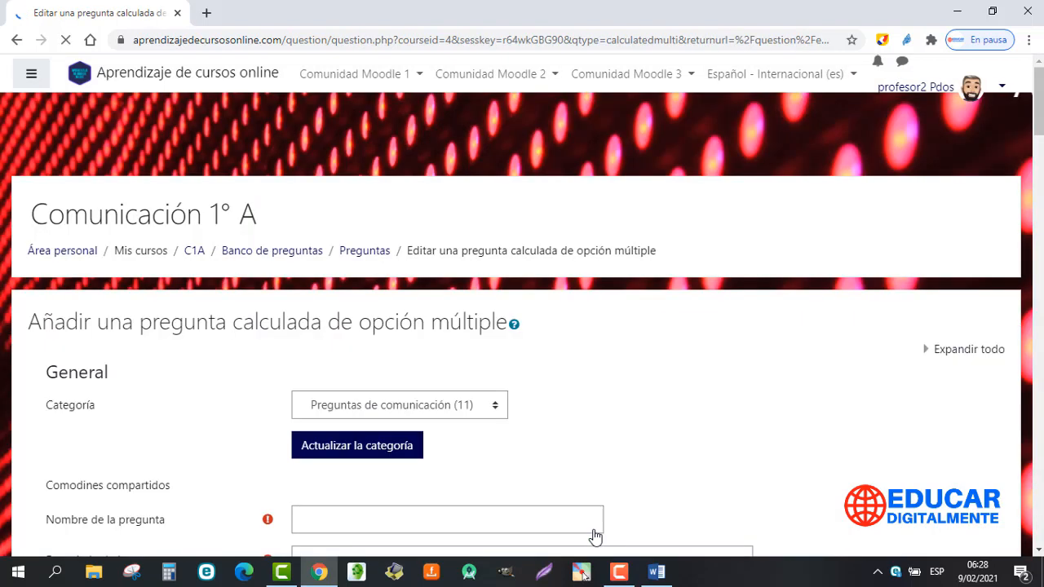
- Name the new calculated multiple-choice question "Pregunta 12"
{"action": "left_click_drag", "start_coordinate": [1038, 106], "coordinate": [1039, 125]}
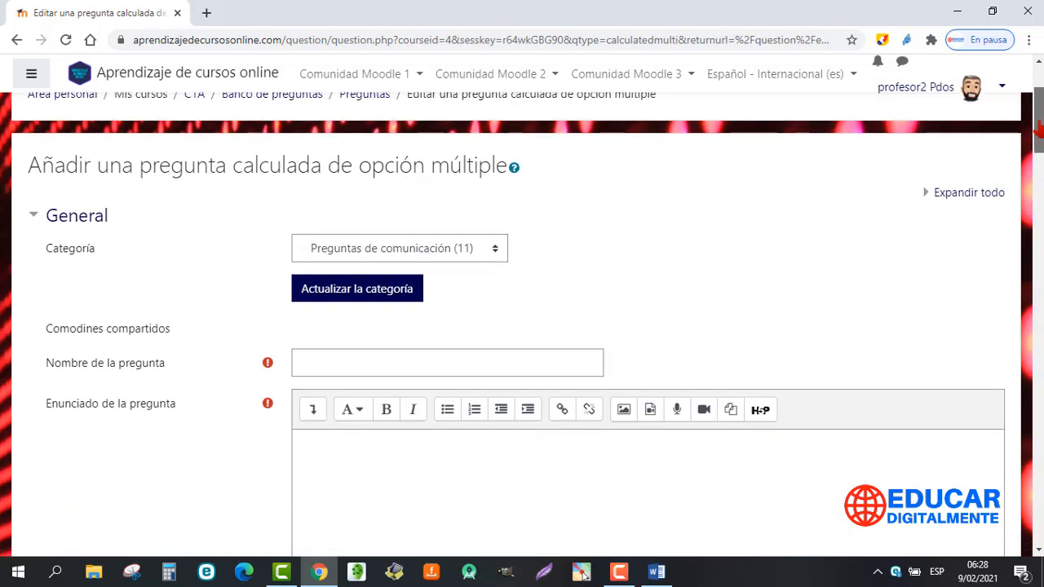
{"action": "scroll", "coordinate": [112, 159], "scroll_direction": "down", "scroll_amount": 1}
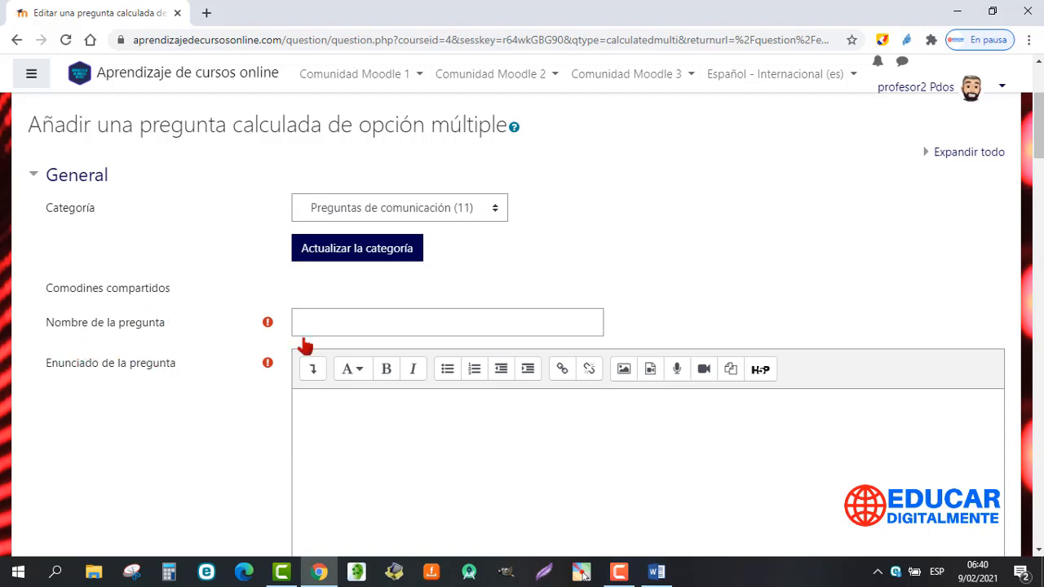
{"action": "left_click", "coordinate": [325, 323]}
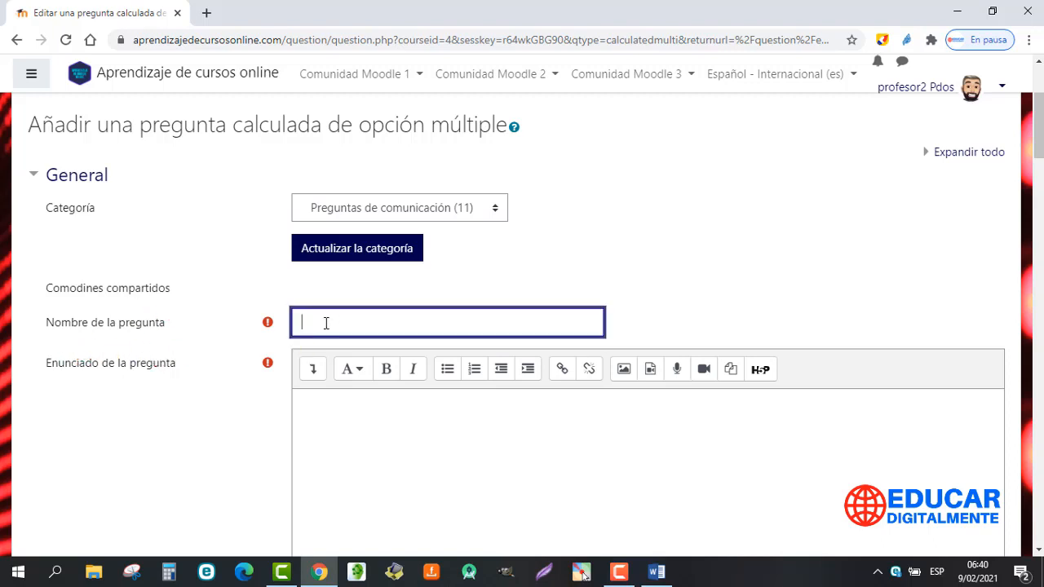
{"action": "type", "text": "Pregunta 12"}
- Enter the question text "El área de un cuadrado con {lado} m de lado es de:" in bold
{"action": "left_click", "coordinate": [314, 408]}
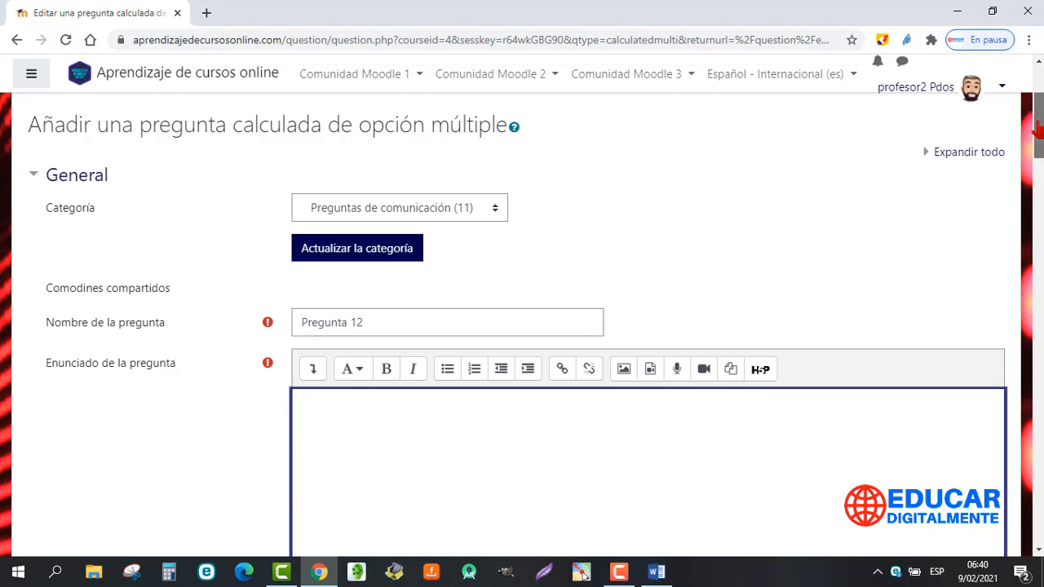
{"action": "scroll", "coordinate": [1037, 147], "scroll_direction": "down", "scroll_amount": 2}
{"action": "scroll", "coordinate": [1038, 147], "scroll_direction": "down", "scroll_amount": 1}
{"action": "type", "text": "El área de un cuadrado con {lado} m de lado es de:"}
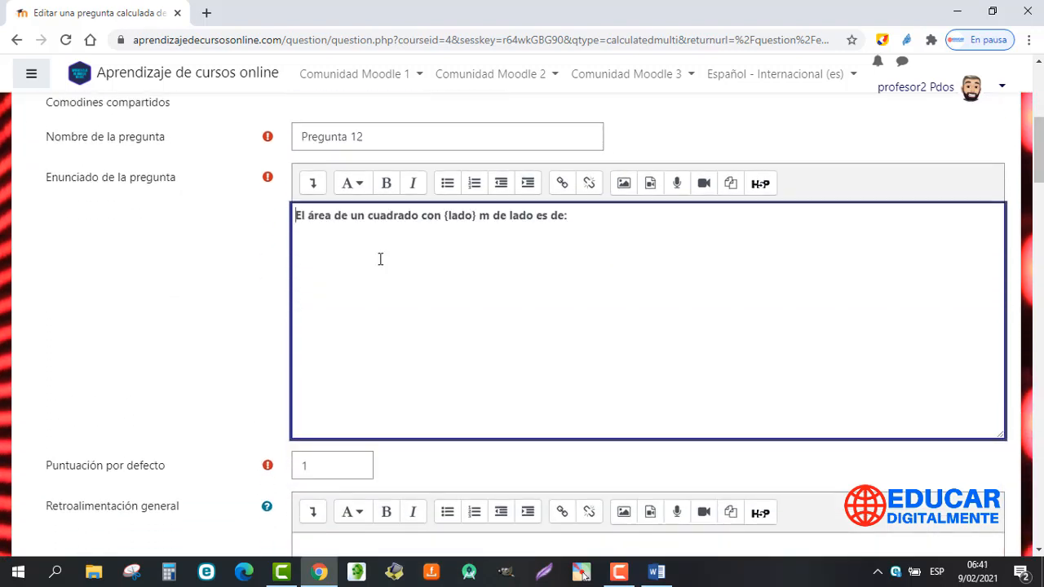
{"action": "left_click", "coordinate": [579, 217]}
- Enter the general feedback "El área de un cuadrado es lado por lado." in bold
{"action": "scroll", "coordinate": [995, 372], "scroll_direction": "down", "scroll_amount": 4}
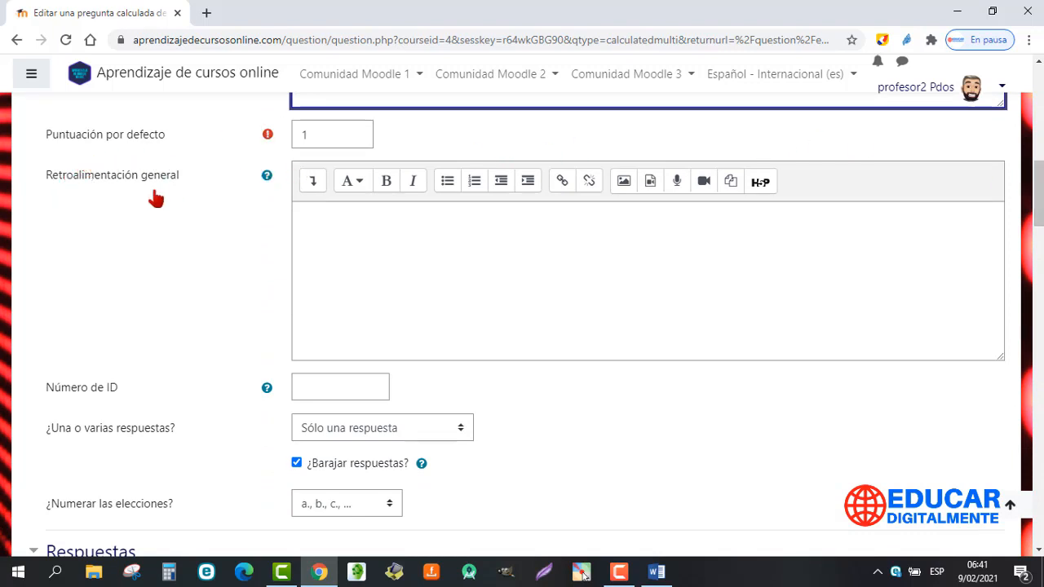
{"action": "left_click", "coordinate": [331, 228]}
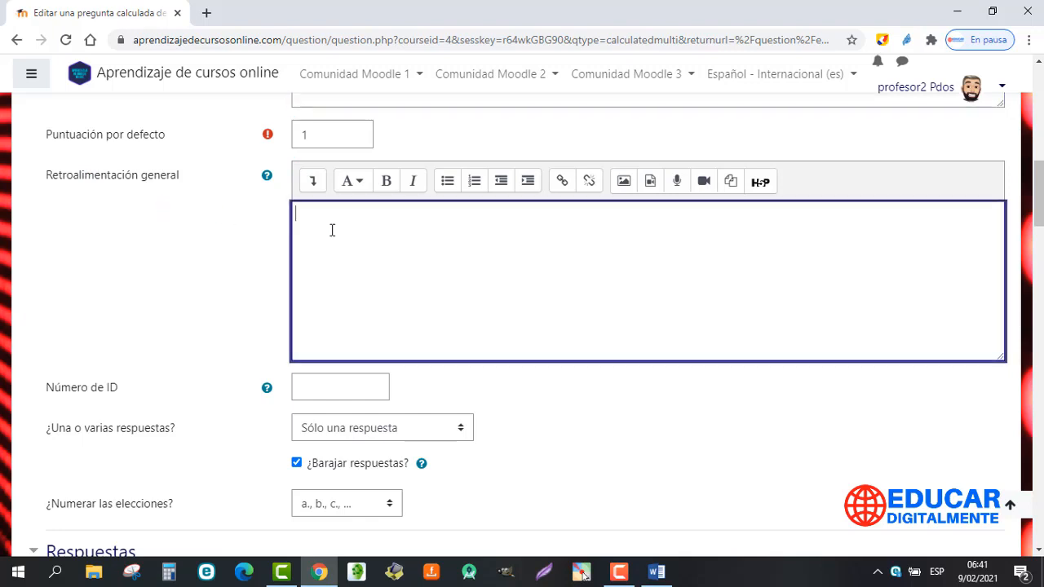
{"action": "type", "text": "El área de un cuadrado es lado por lado."}
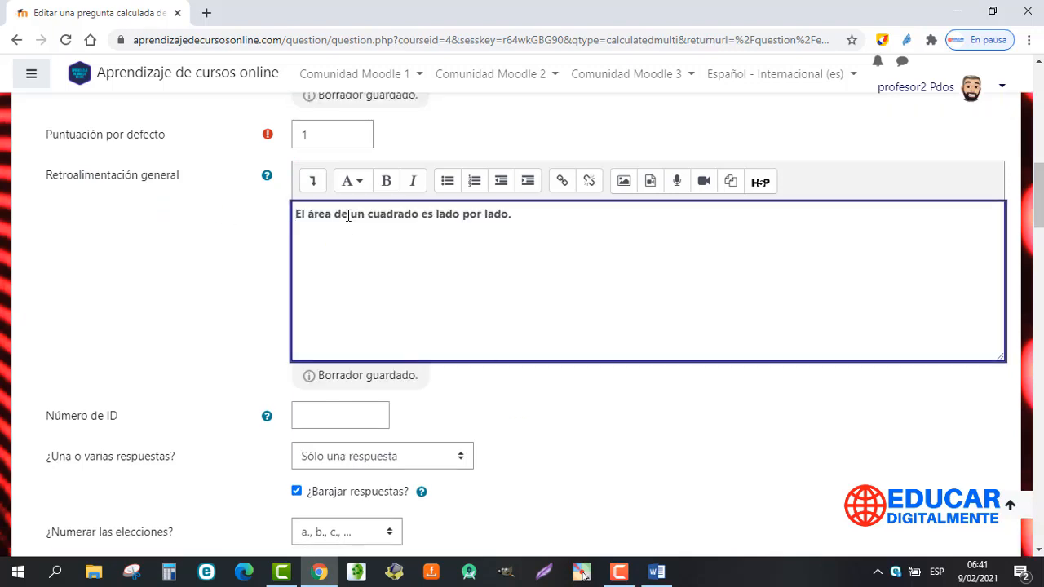
{"action": "left_click", "coordinate": [537, 216]}
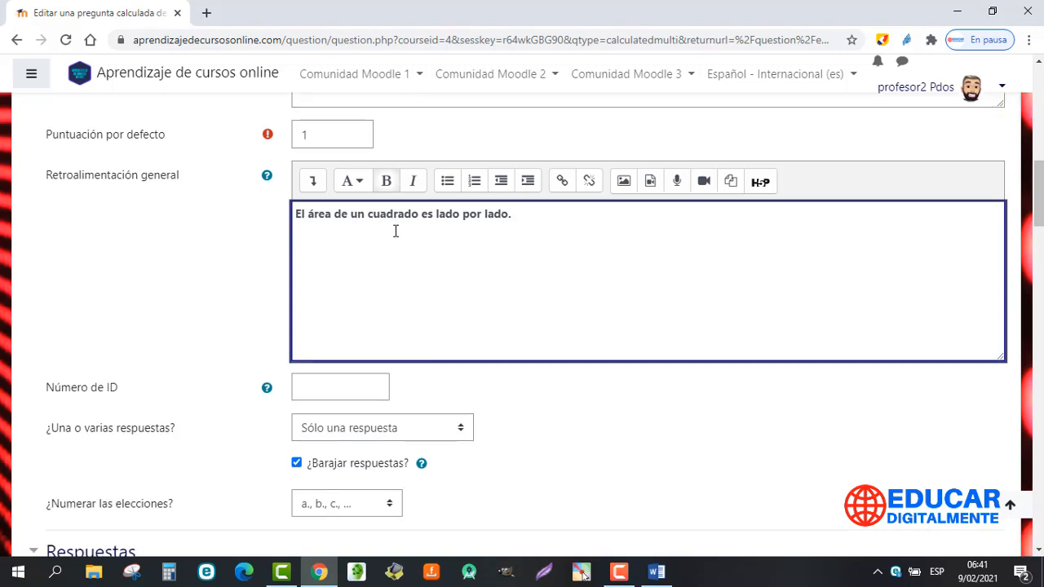
- Enter the formula {= {lado}*{lado}} as the answer for Elección 1
{"action": "scroll", "coordinate": [543, 235], "scroll_direction": "down", "scroll_amount": 3}
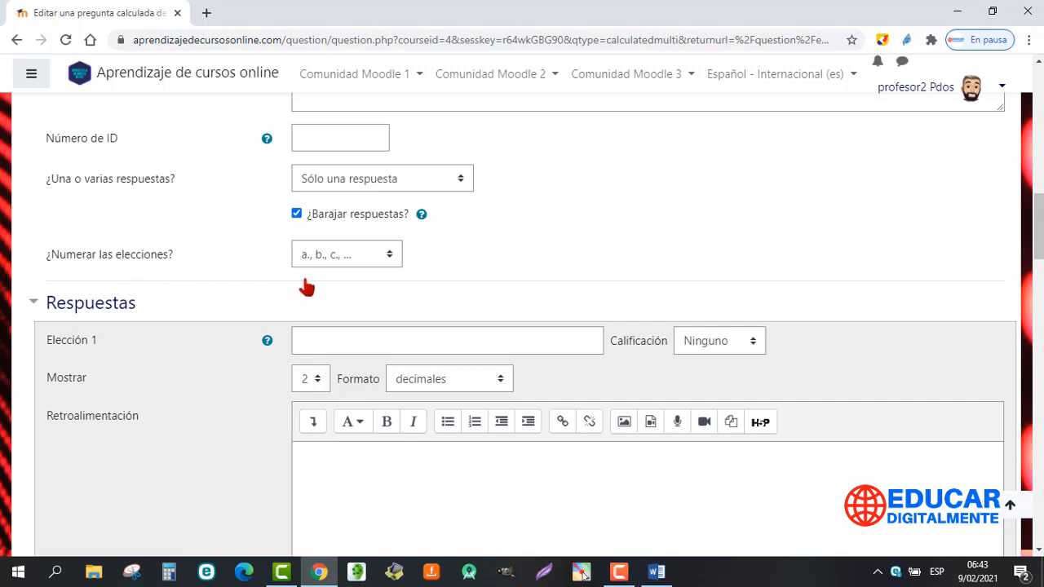
{"action": "left_click_drag", "start_coordinate": [1038, 219], "coordinate": [1038, 249]}
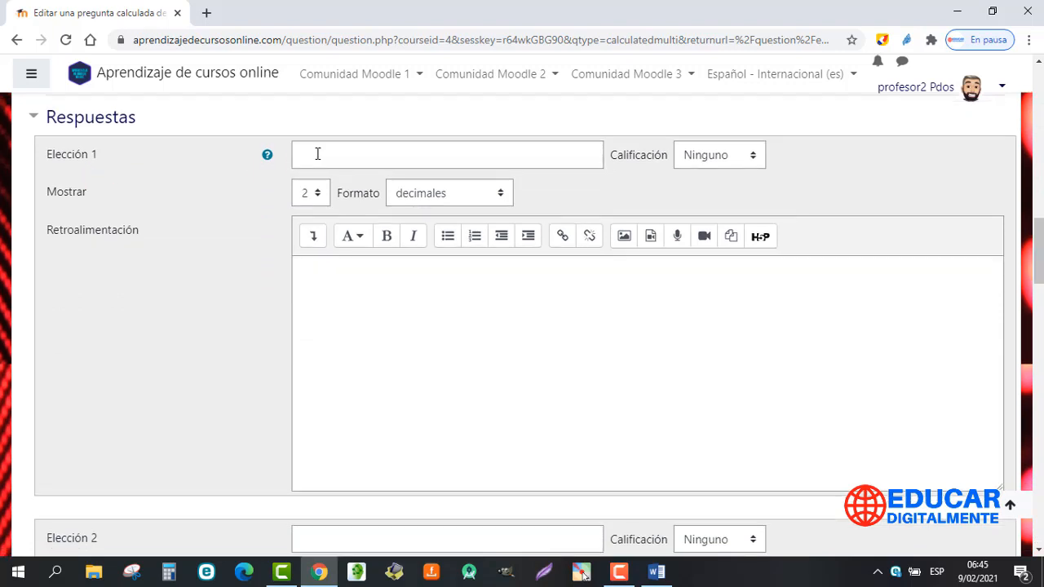
{"action": "left_click", "coordinate": [318, 153]}
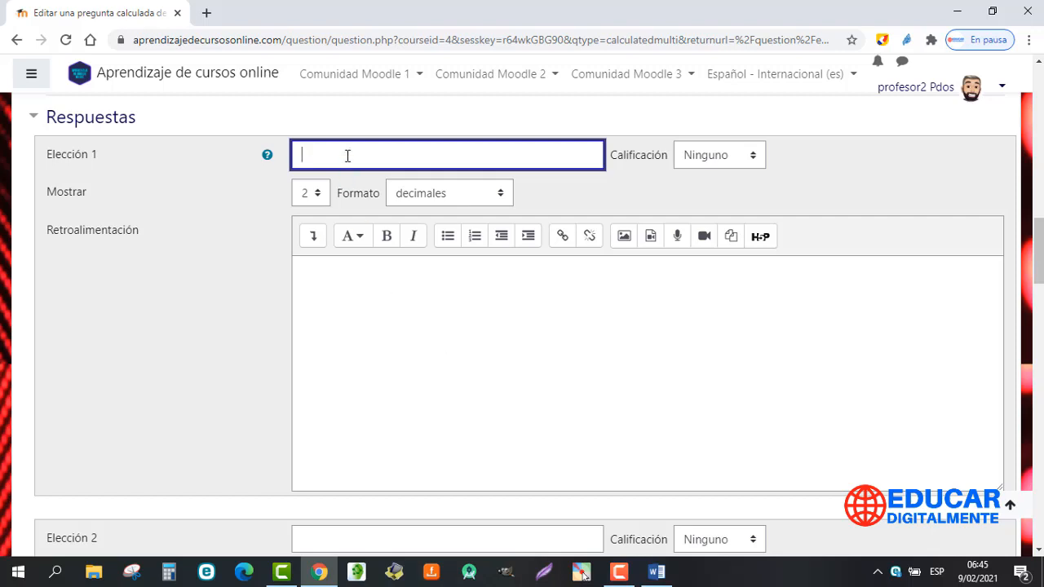
{"action": "type", "text": "{= {lado}*{lado}}"}
{"action": "left_click", "coordinate": [627, 182]}
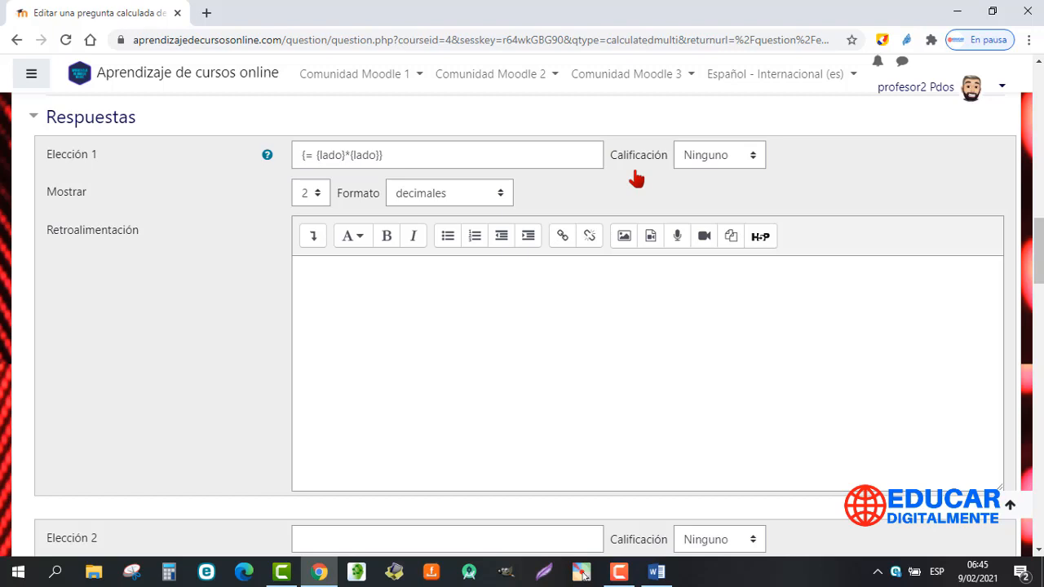
- Set the grade of Elección 1 to 100% and enter its feedback "Excelente, el área de un cuadrado es lado por lado." in bold
{"action": "left_click", "coordinate": [753, 160]}
{"action": "left_click", "coordinate": [714, 196]}
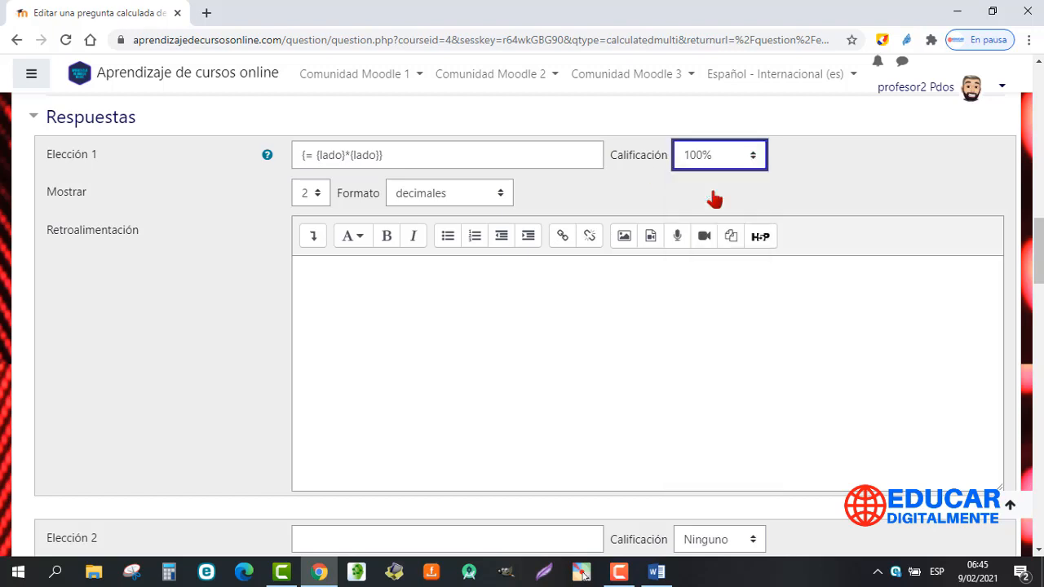
{"action": "left_click", "coordinate": [816, 170]}
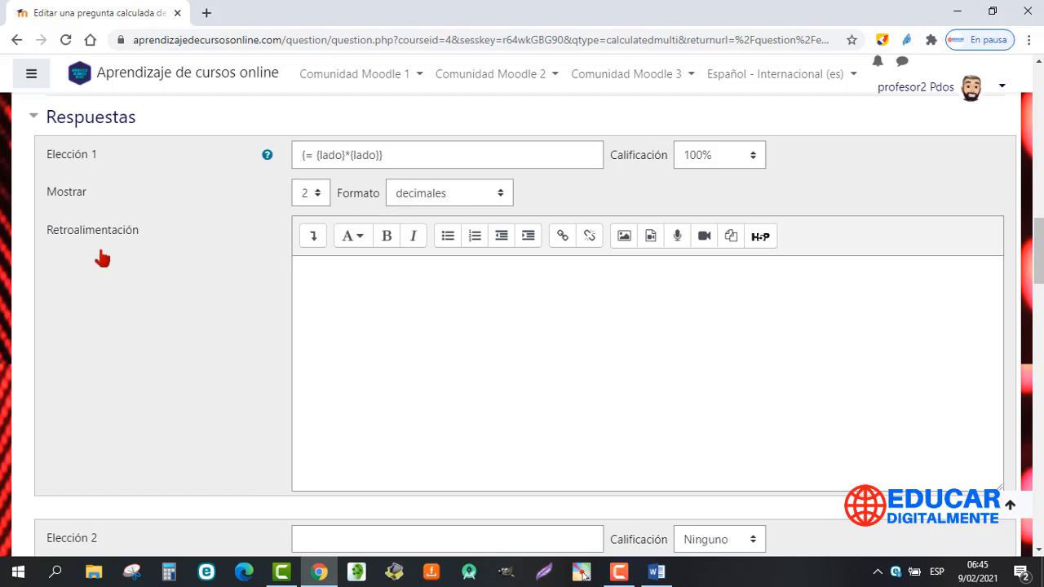
{"action": "left_click", "coordinate": [303, 270]}
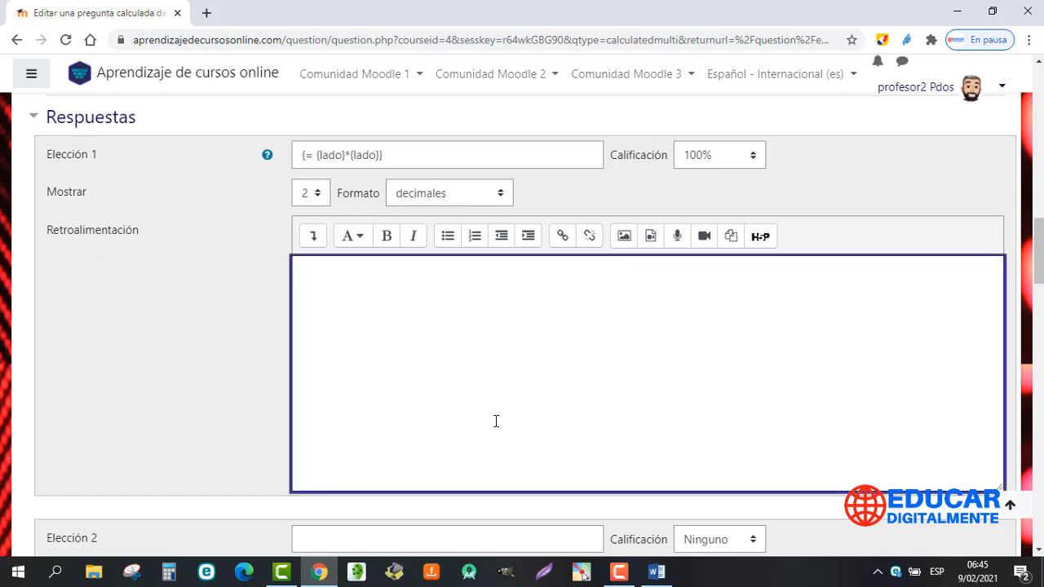
{"action": "type", "text": "Excelente, el área de un cuadrado es lado por lado."}
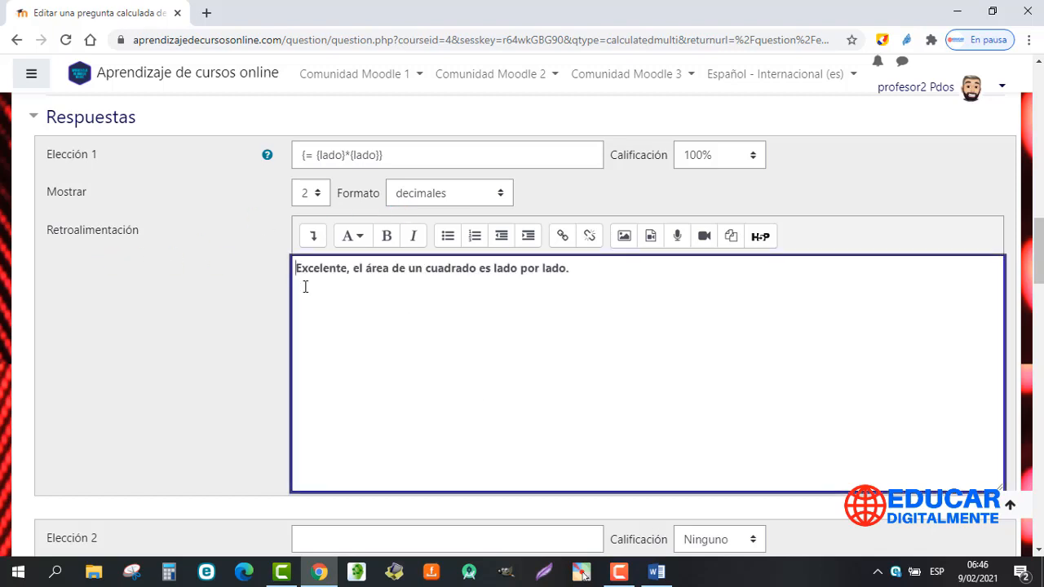
{"action": "key", "text": "End"}
- Enter the formula {= {lado1}*{lado}} for Elección 2 with the bold feedback "Observa bien los datos."
{"action": "left_click_drag", "start_coordinate": [1038, 244], "coordinate": [1038, 304]}
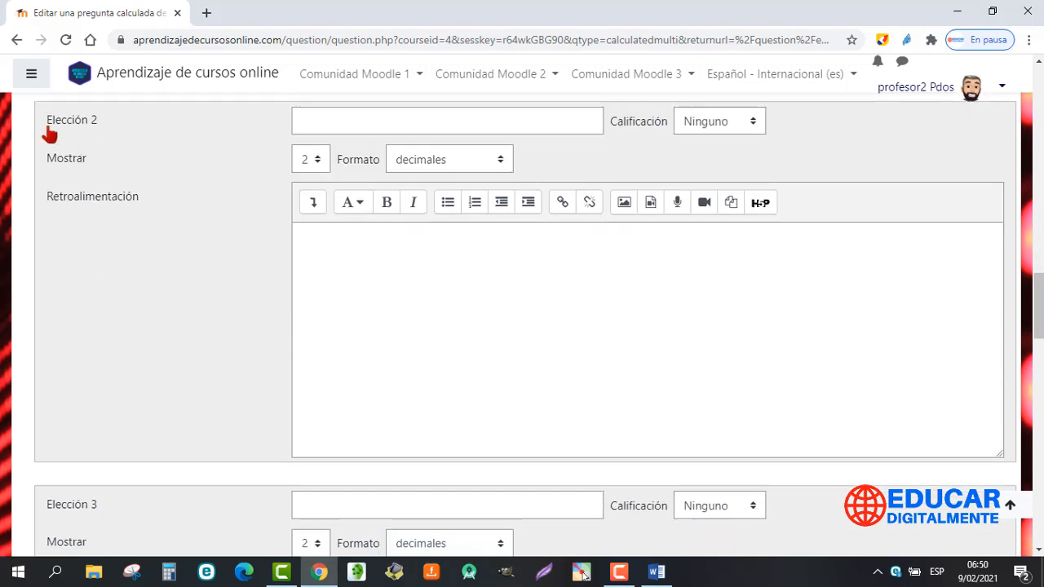
{"action": "left_click", "coordinate": [311, 120]}
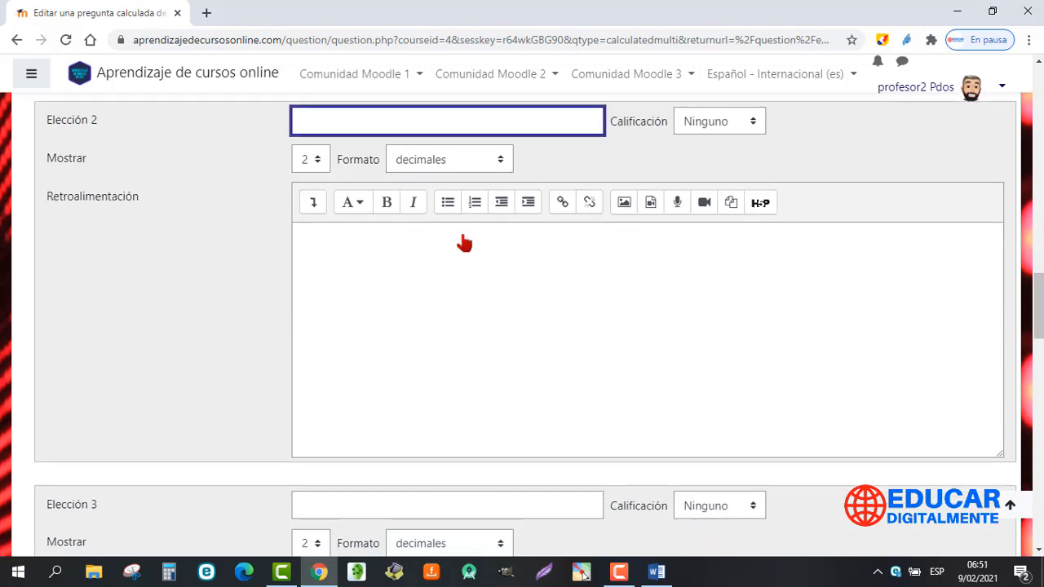
{"action": "type", "text": "{= {lado1}*{lado}}"}
{"action": "left_click", "coordinate": [228, 121]}
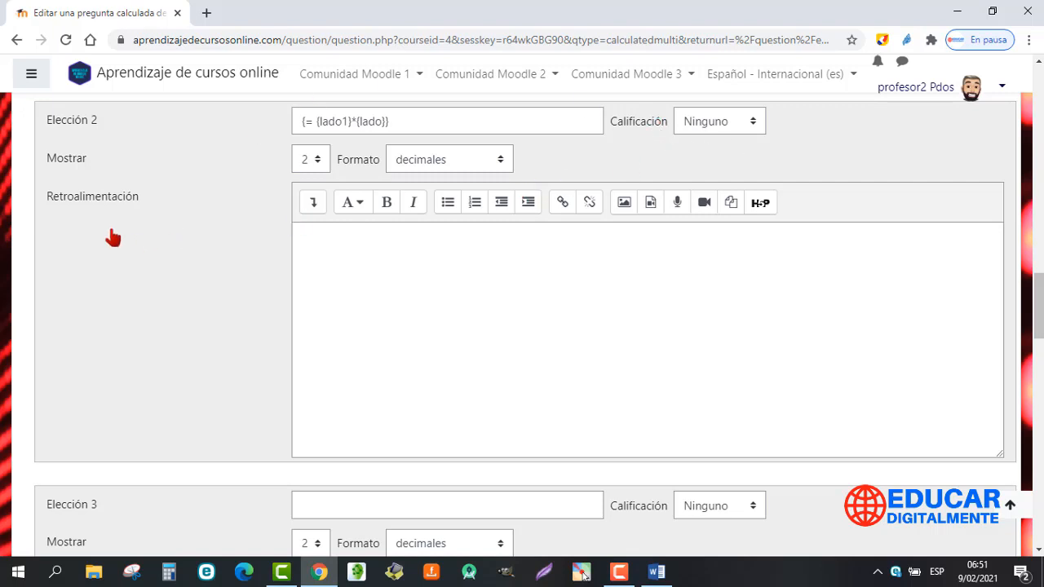
{"action": "left_click", "coordinate": [325, 242]}
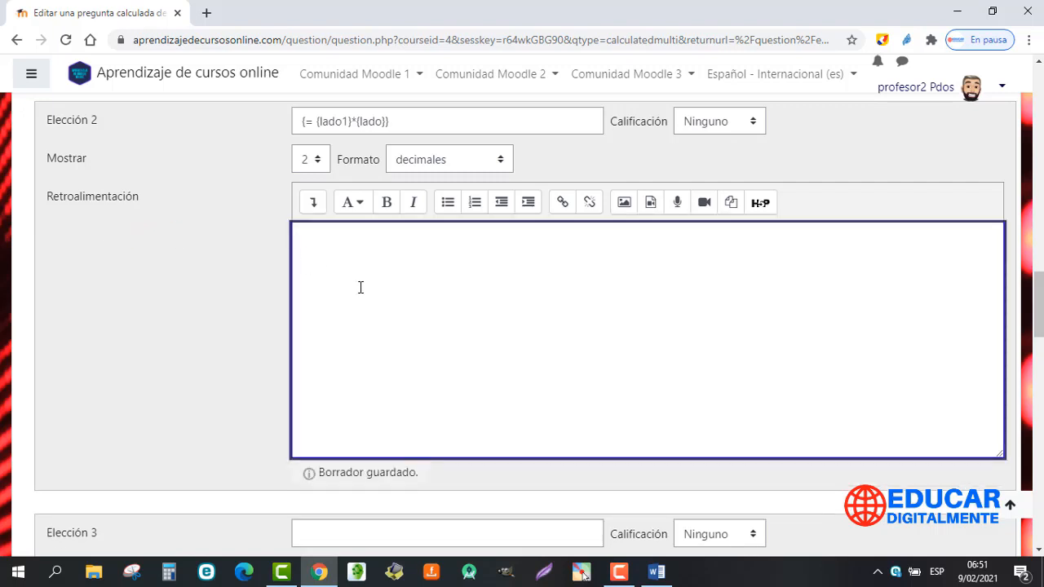
{"action": "type", "text": "Observa bien los datos."}
{"action": "key", "text": "End"}
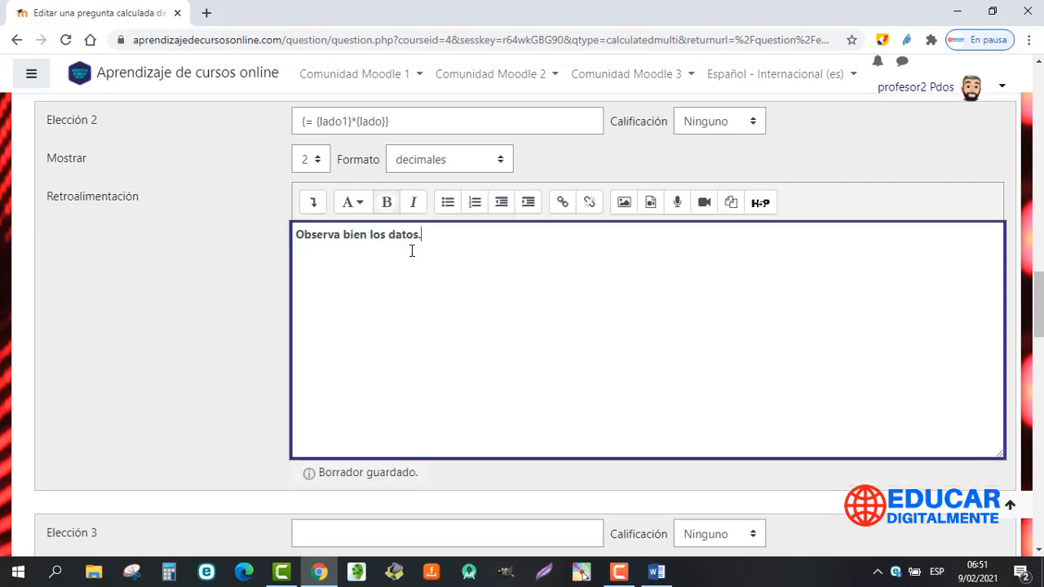
- Enter the formula {= {lado1}*{lado1}} for Elección 3 with the bold feedback "Observa bien los datos."
{"action": "scroll", "coordinate": [645, 321], "scroll_direction": "down", "scroll_amount": 4}
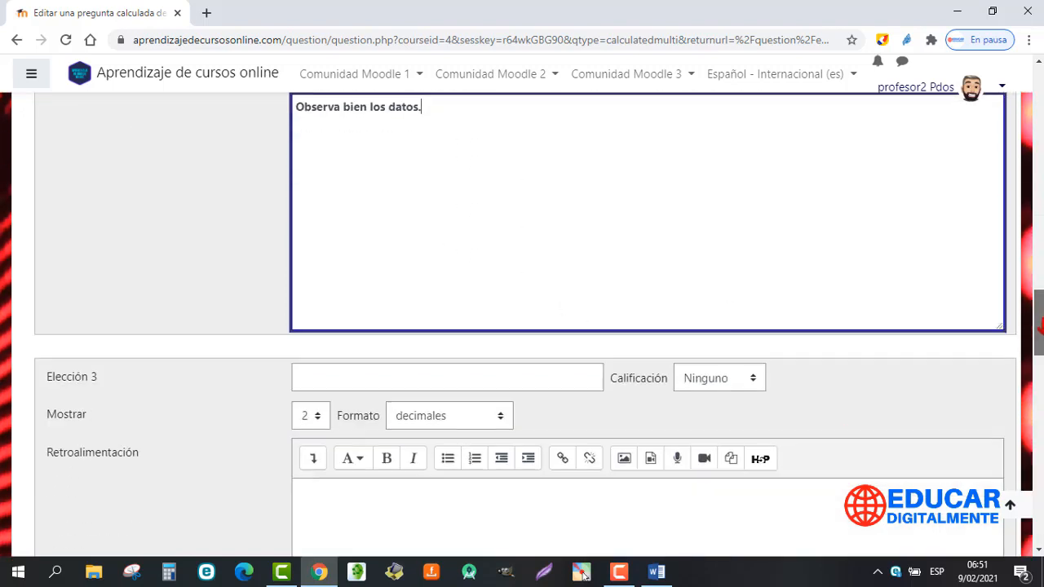
{"action": "scroll", "coordinate": [645, 321], "scroll_direction": "down", "scroll_amount": 2}
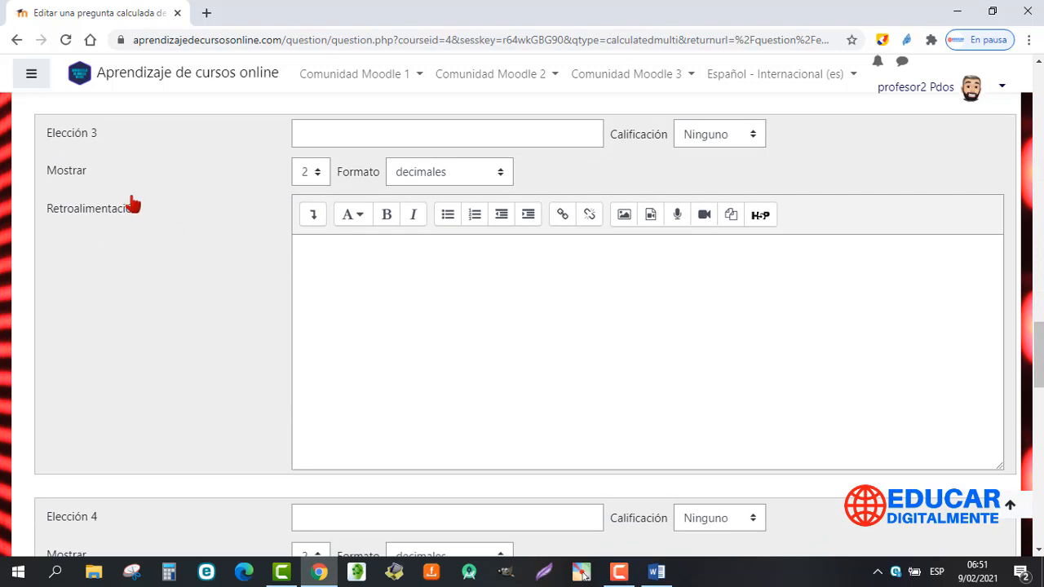
{"action": "left_click", "coordinate": [318, 134]}
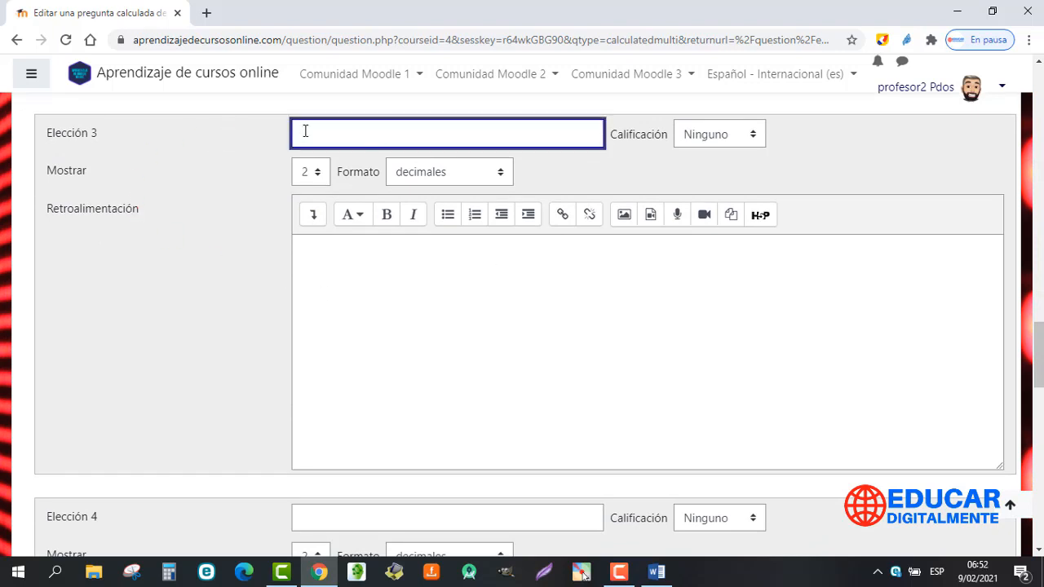
{"action": "type", "text": "{= {lado1}*{lado1}}"}
{"action": "left_click", "coordinate": [650, 166]}
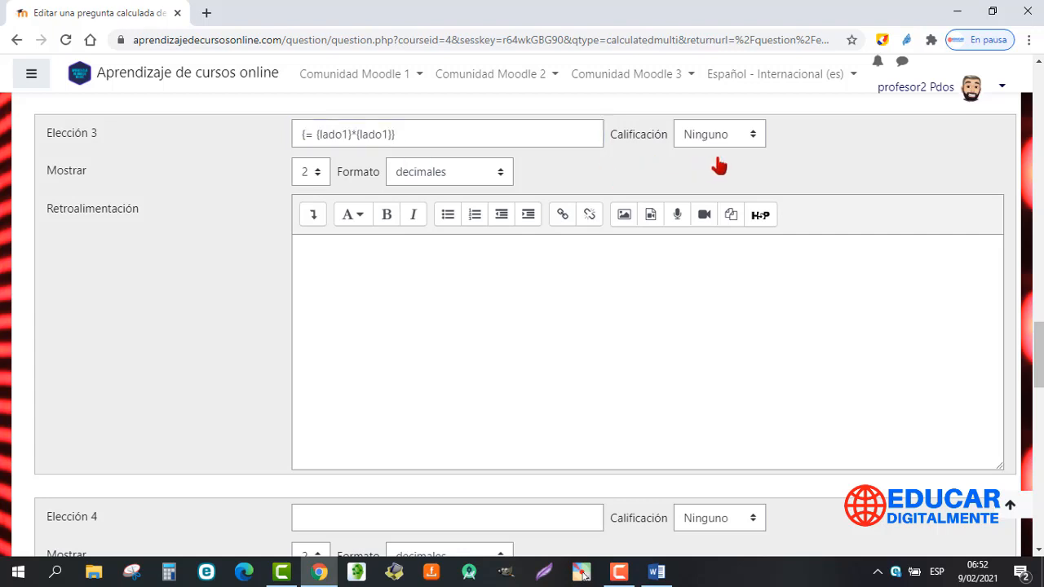
{"action": "left_click", "coordinate": [315, 257]}
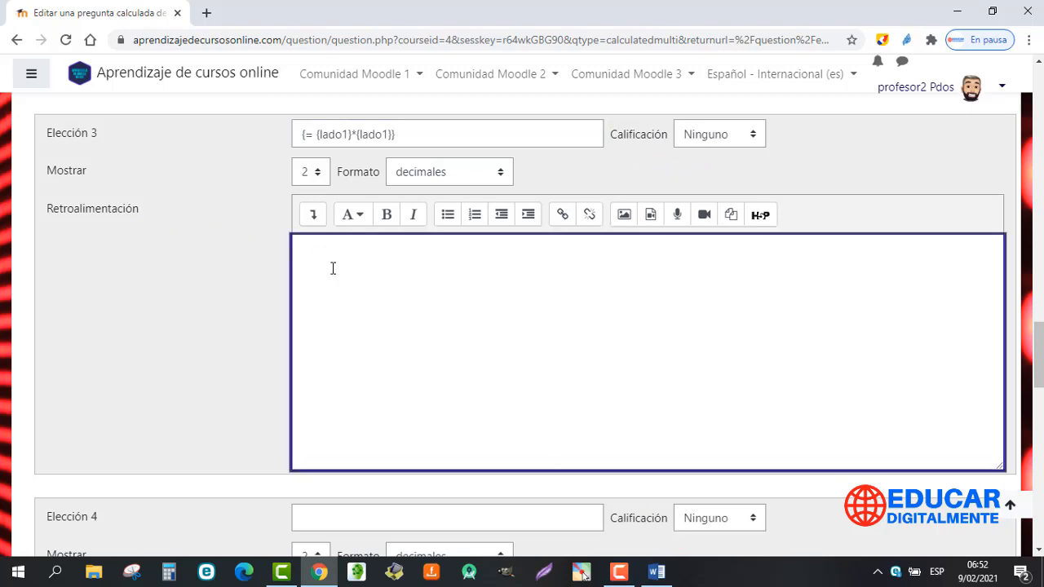
{"action": "type", "text": "Observa bien los datos."}
{"action": "left_click", "coordinate": [433, 250]}
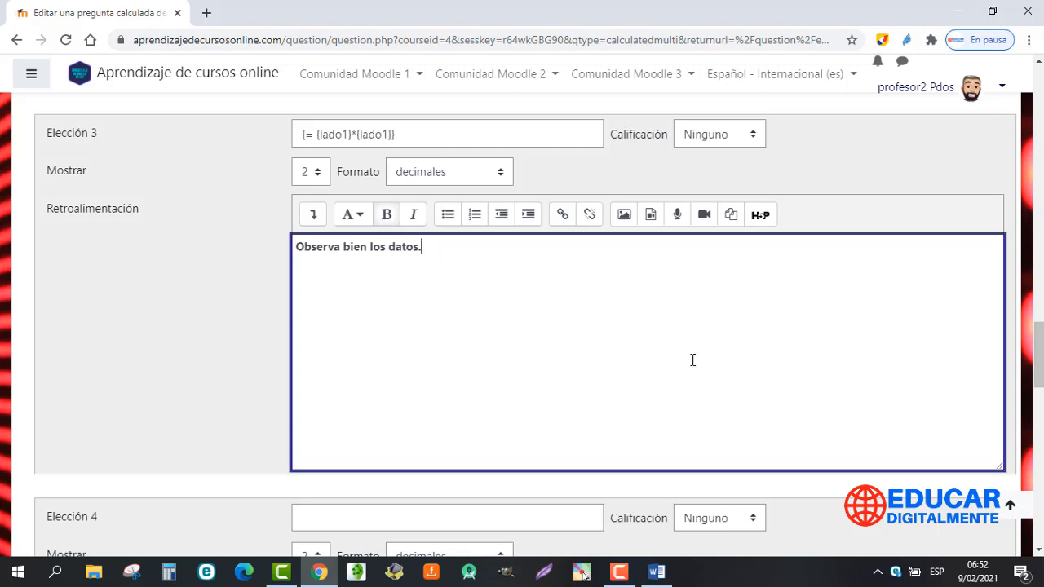
- Enter the formula {= {lado}*{lado}/2} for Elección 4 with the feedback "Observa bien los datos."
{"action": "scroll", "coordinate": [692, 360], "scroll_direction": "down", "scroll_amount": 3}
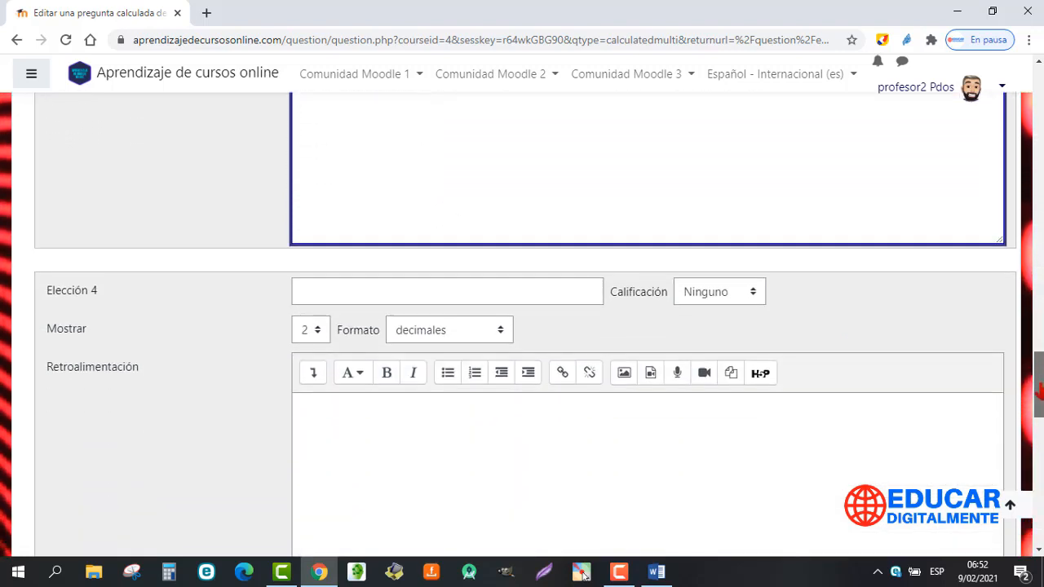
{"action": "scroll", "coordinate": [345, 244], "scroll_direction": "down", "scroll_amount": 2}
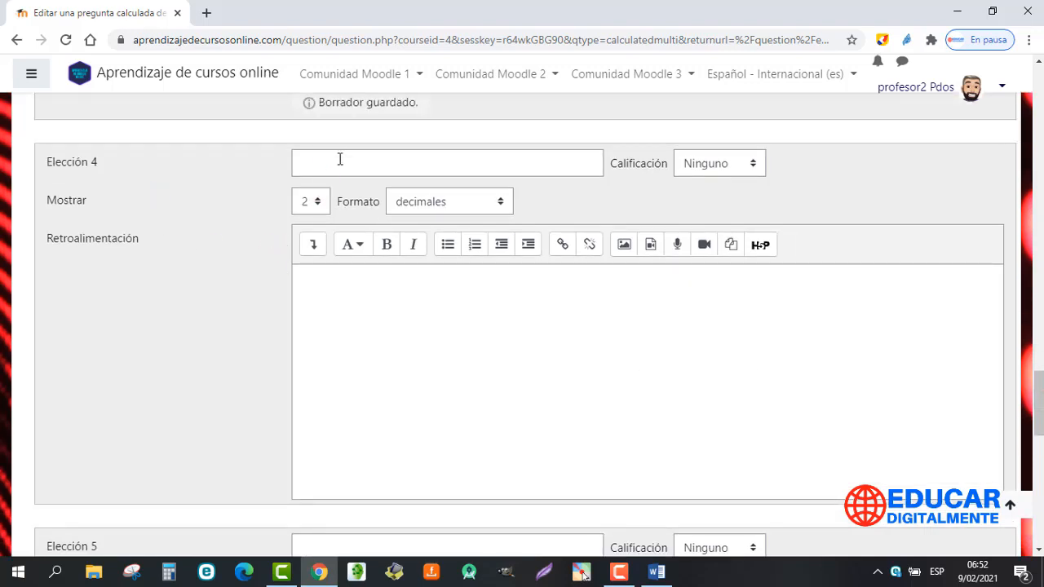
{"action": "left_click", "coordinate": [340, 159]}
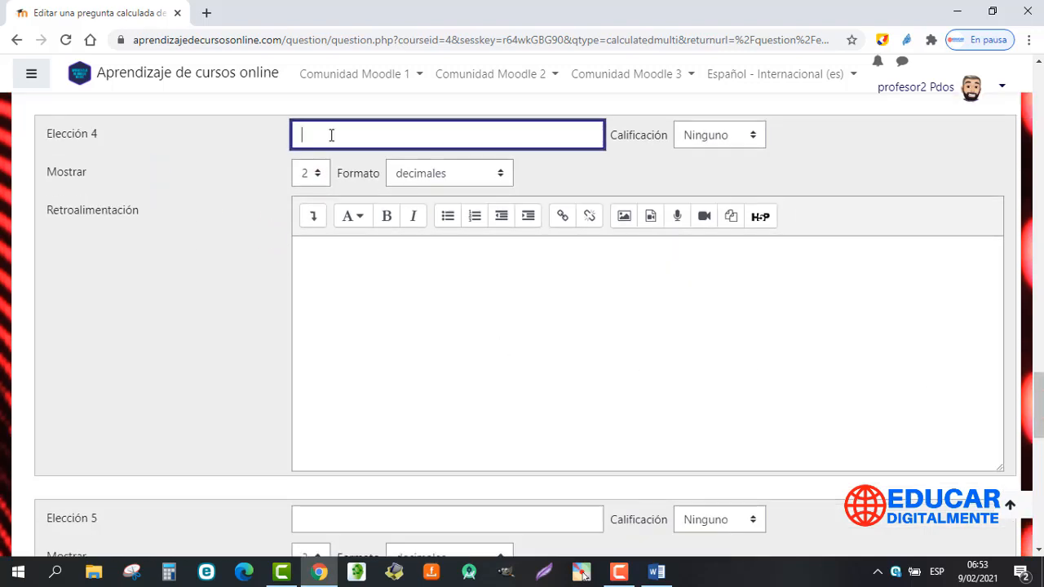
{"action": "type", "text": "{= {lado}*{lado}/2}"}
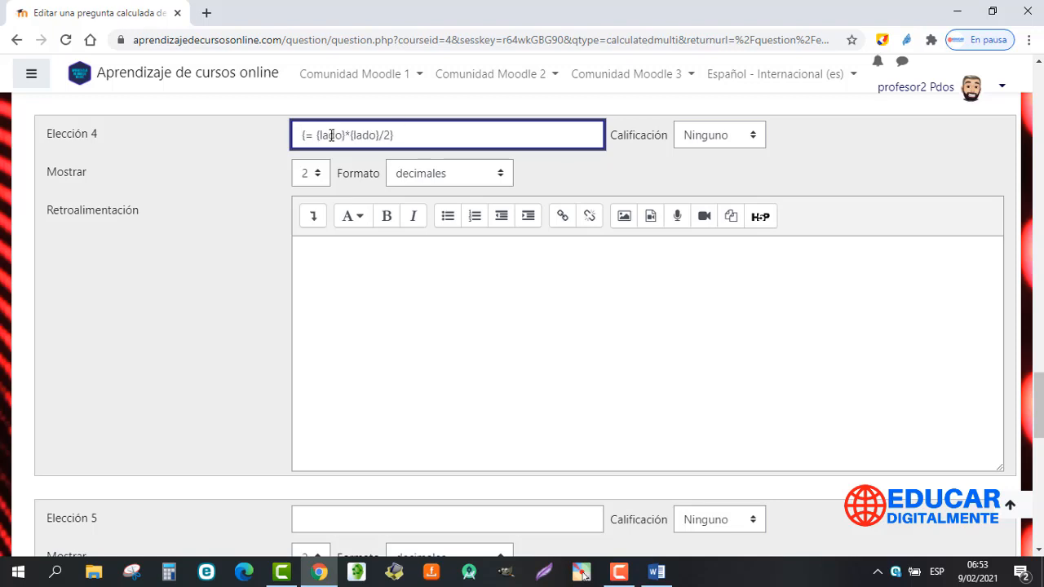
{"action": "left_click", "coordinate": [262, 152]}
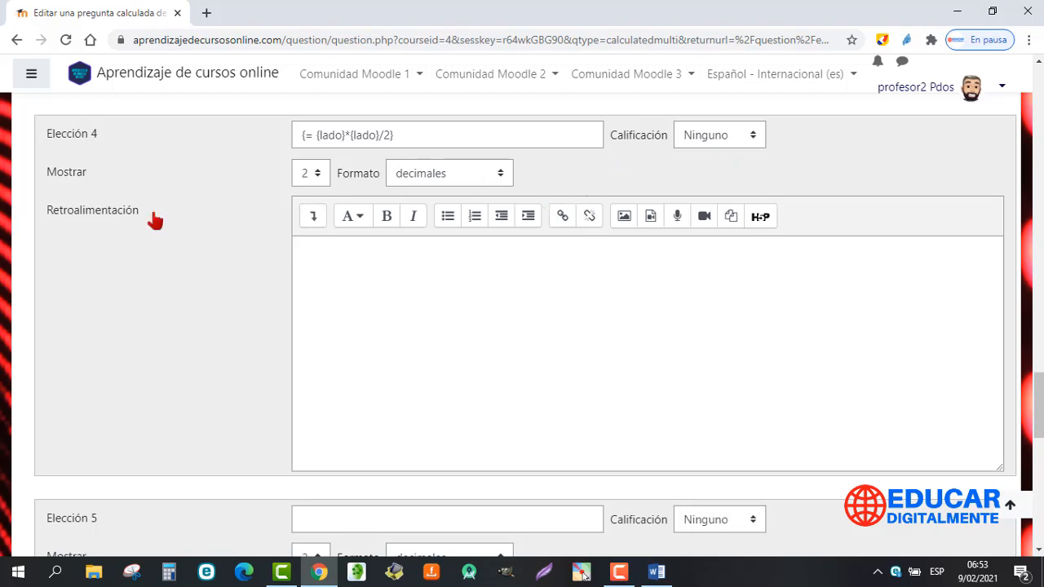
{"action": "left_click", "coordinate": [314, 247]}
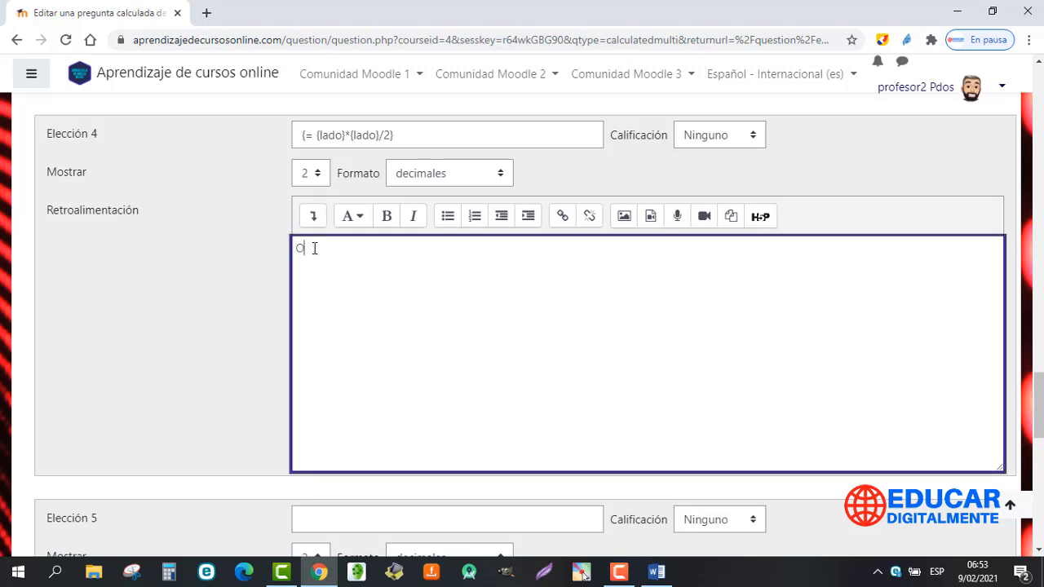
{"action": "type", "text": "Observa bien los datos."}
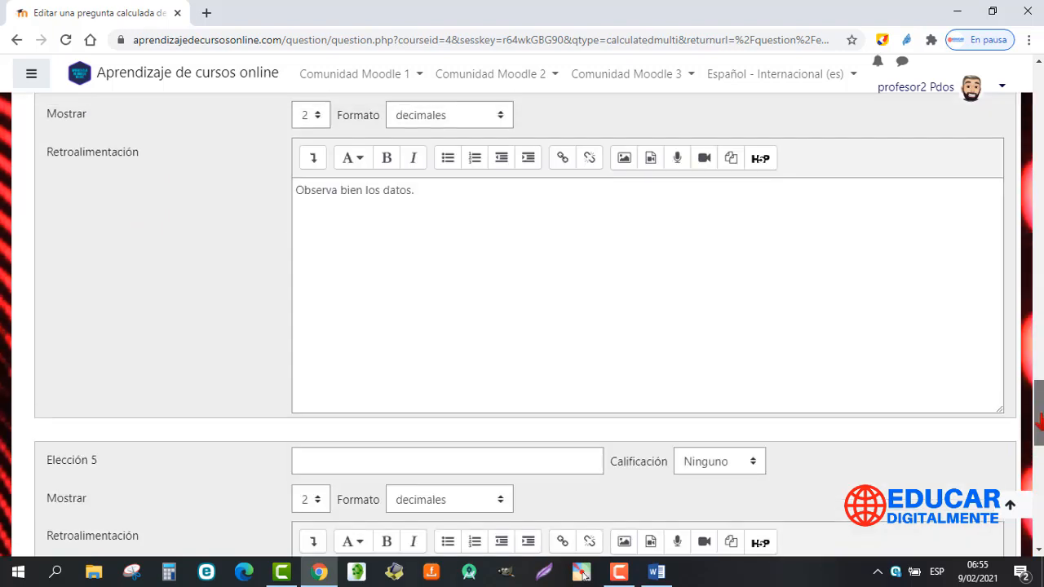
- Save the question and continue to the wildcard dataset editor, keeping the private datasets and the "No sincronizar" option
{"action": "left_click_drag", "start_coordinate": [1038, 423], "coordinate": [1037, 450]}
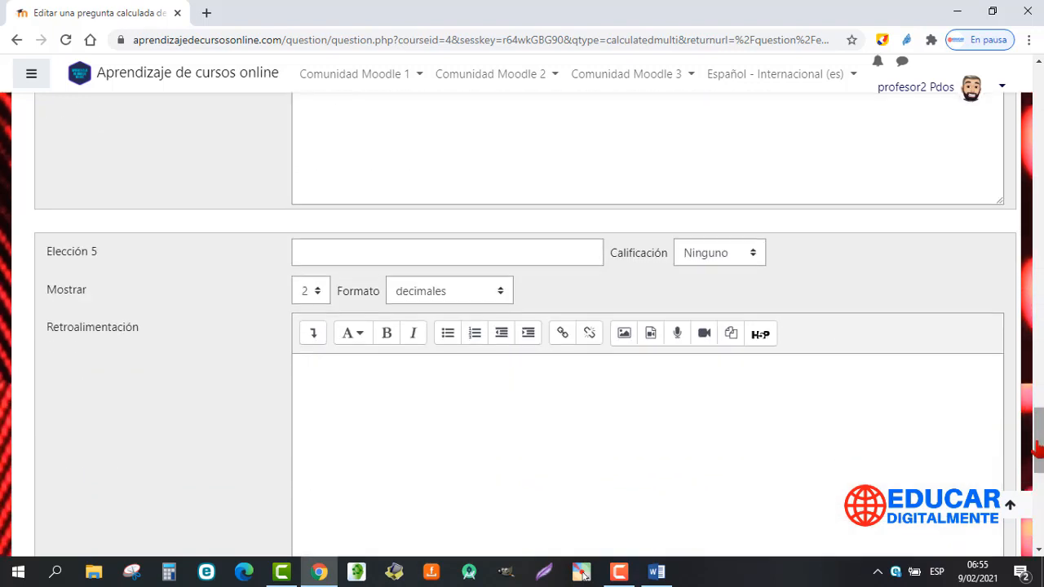
{"action": "scroll", "coordinate": [1037, 447], "scroll_direction": "down", "scroll_amount": 3}
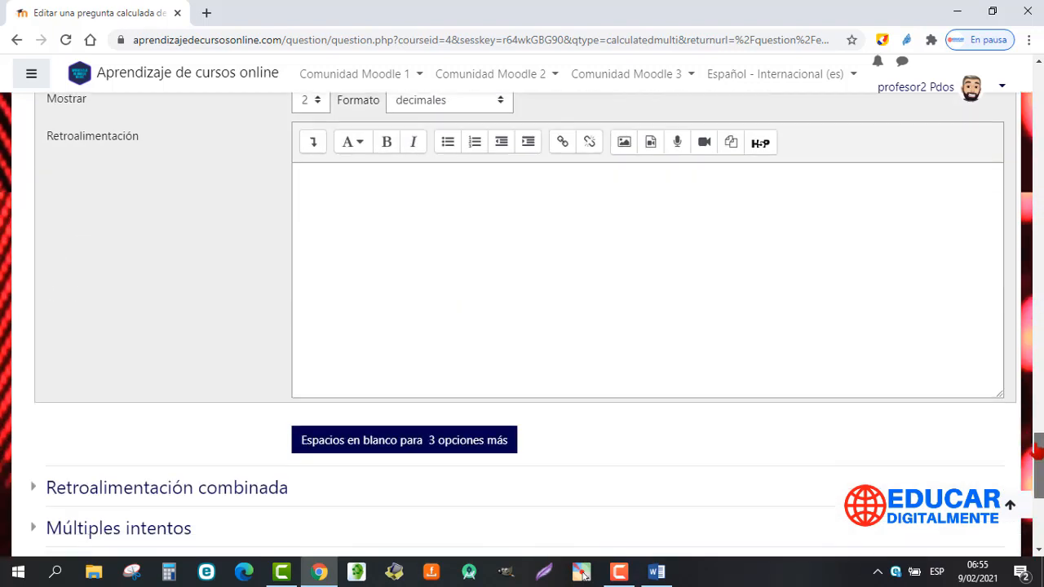
{"action": "scroll", "coordinate": [1037, 457], "scroll_direction": "down", "scroll_amount": 2}
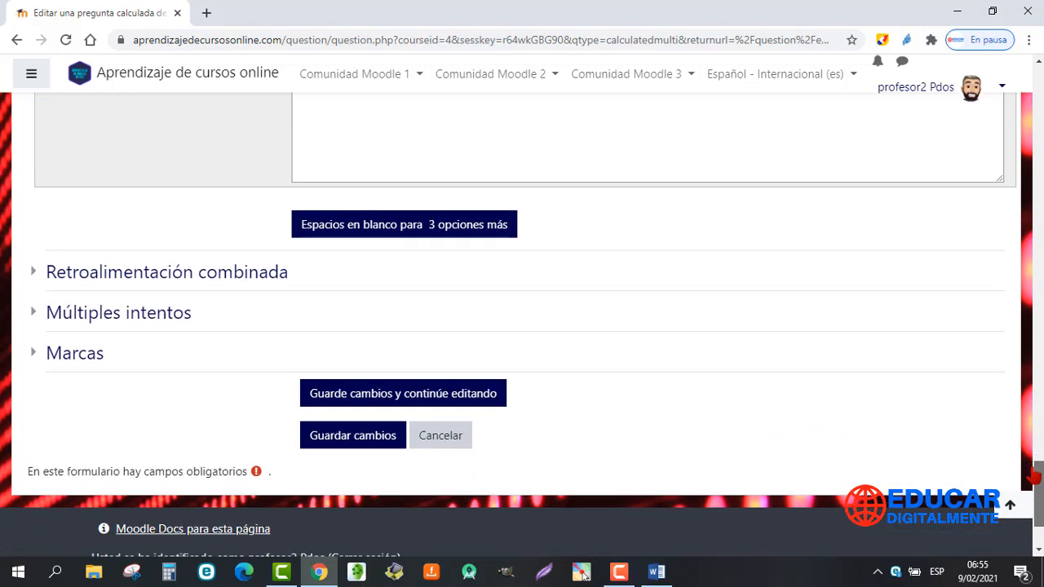
{"action": "left_click", "coordinate": [357, 438]}
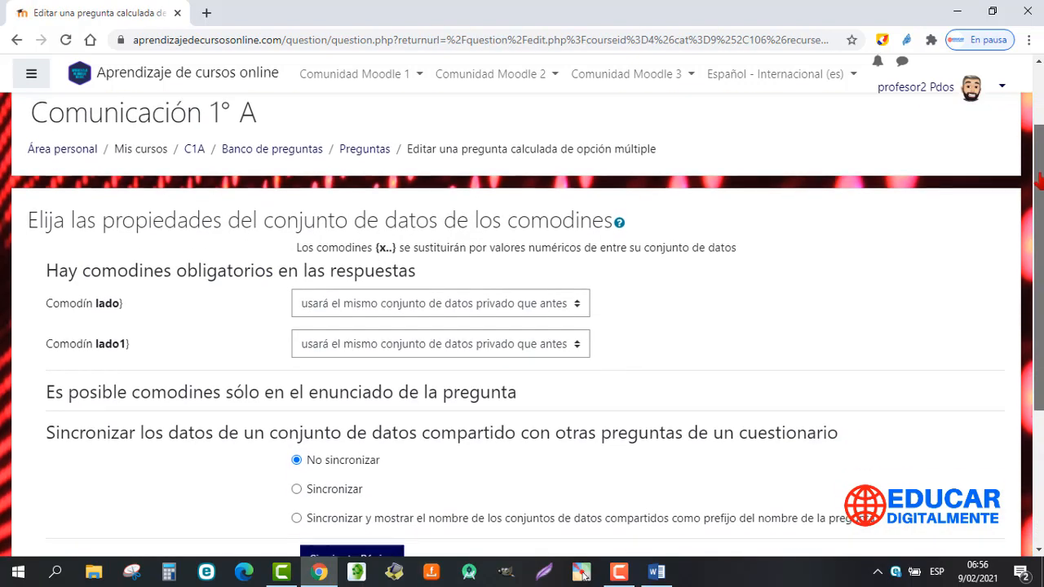
{"action": "left_click_drag", "start_coordinate": [1039, 180], "coordinate": [1041, 231]}
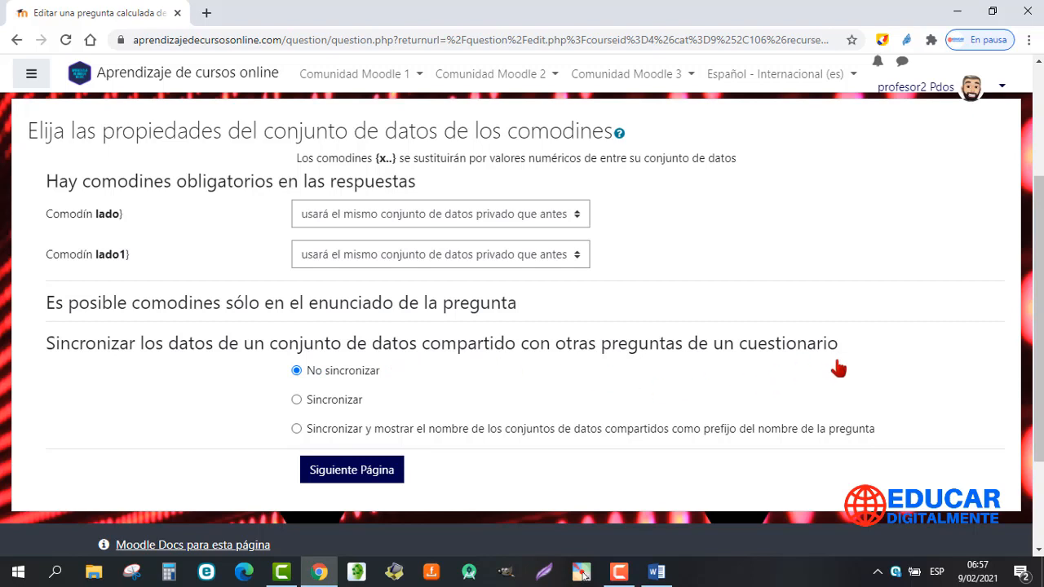
{"action": "left_click", "coordinate": [345, 480]}
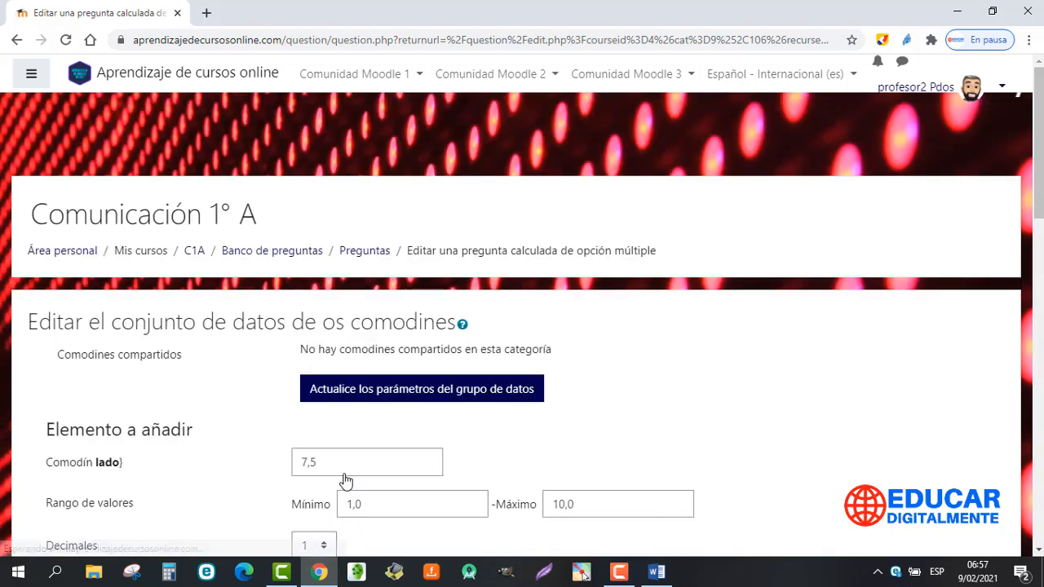
- Add 10 new series of wildcard values to the question's dataset, keeping the reuse of previous values
{"action": "left_click_drag", "start_coordinate": [1039, 163], "coordinate": [1041, 225]}
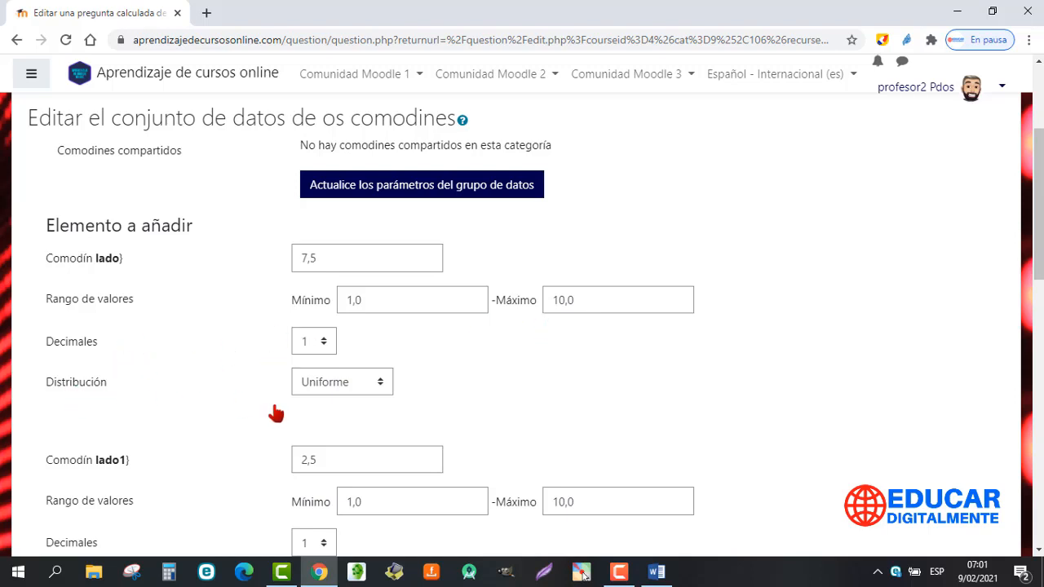
{"action": "left_click_drag", "start_coordinate": [1038, 197], "coordinate": [1035, 302]}
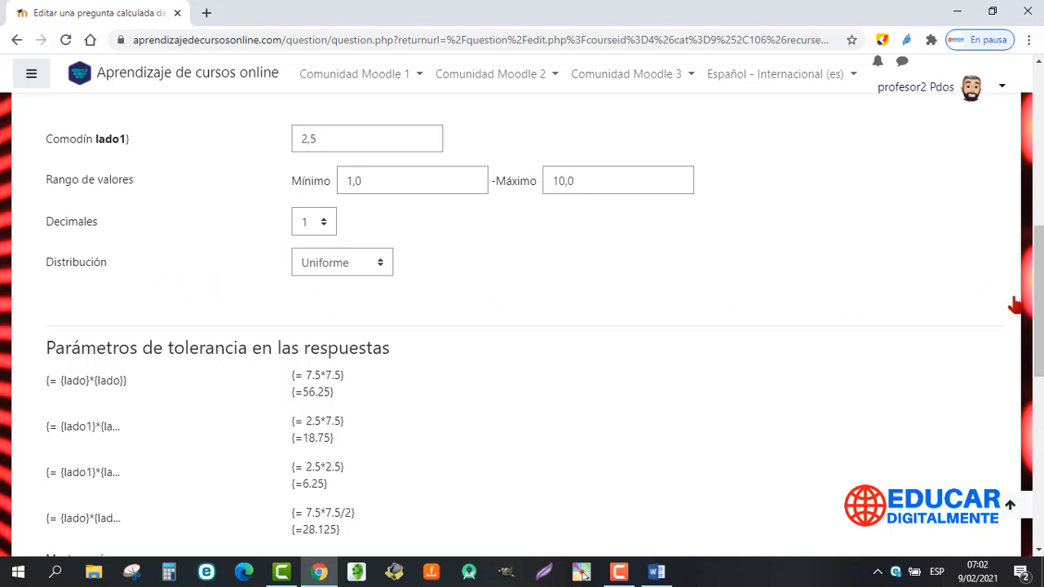
{"action": "left_click_drag", "start_coordinate": [1039, 282], "coordinate": [1040, 349]}
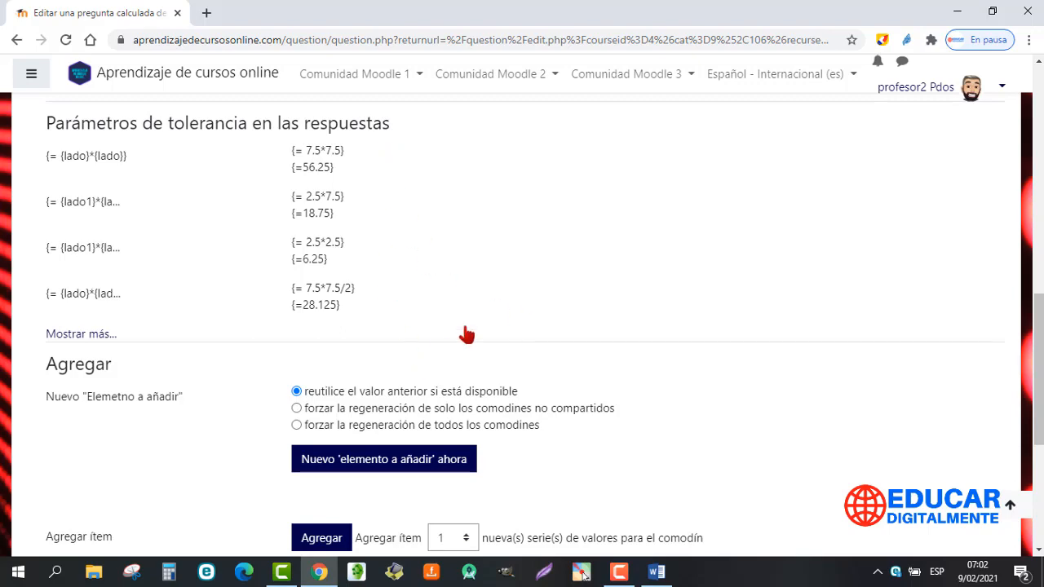
{"action": "left_click_drag", "start_coordinate": [1038, 317], "coordinate": [1036, 404]}
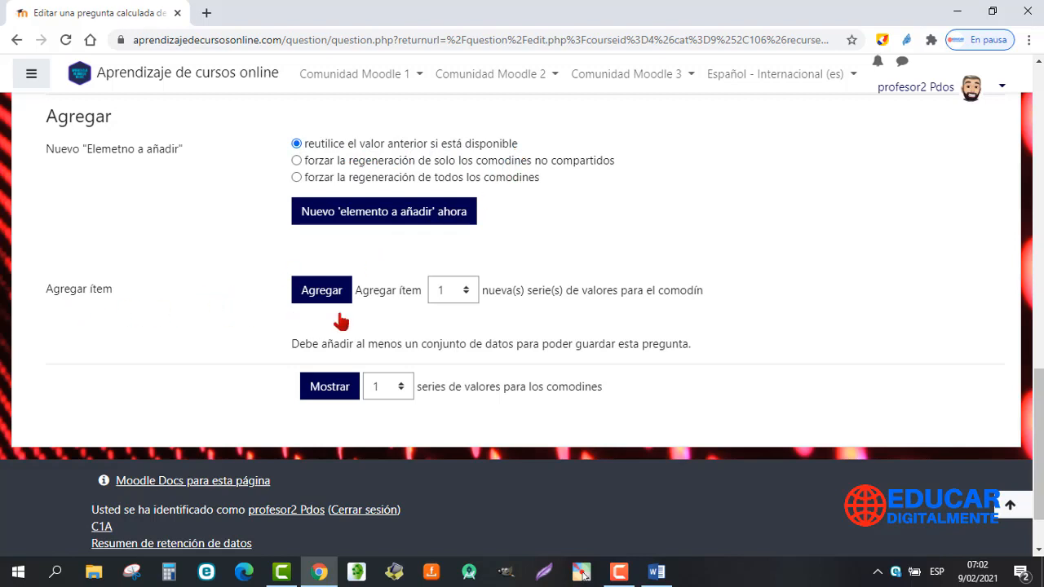
{"action": "left_click", "coordinate": [467, 293]}
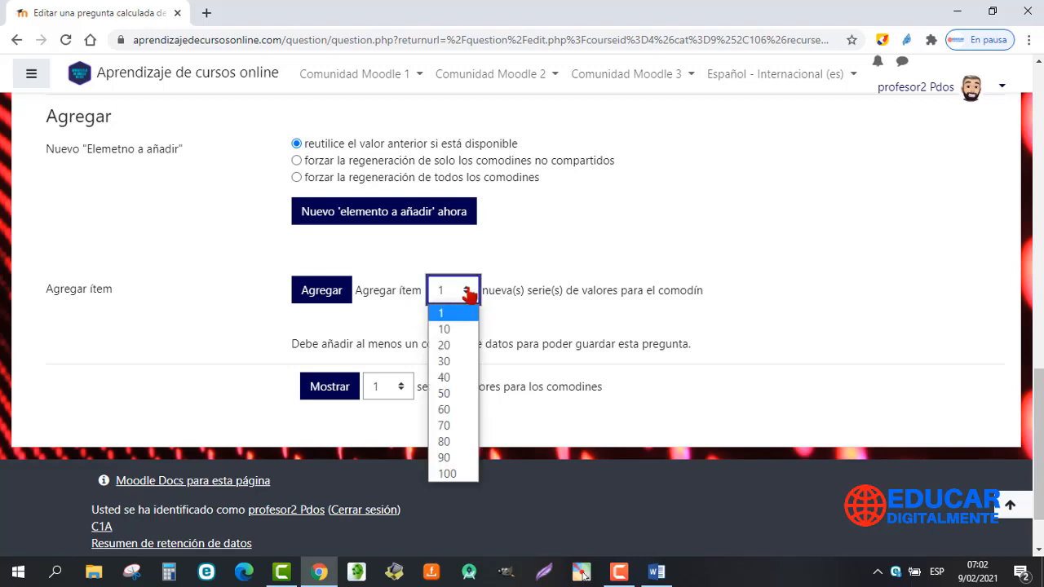
{"action": "left_click", "coordinate": [450, 330]}
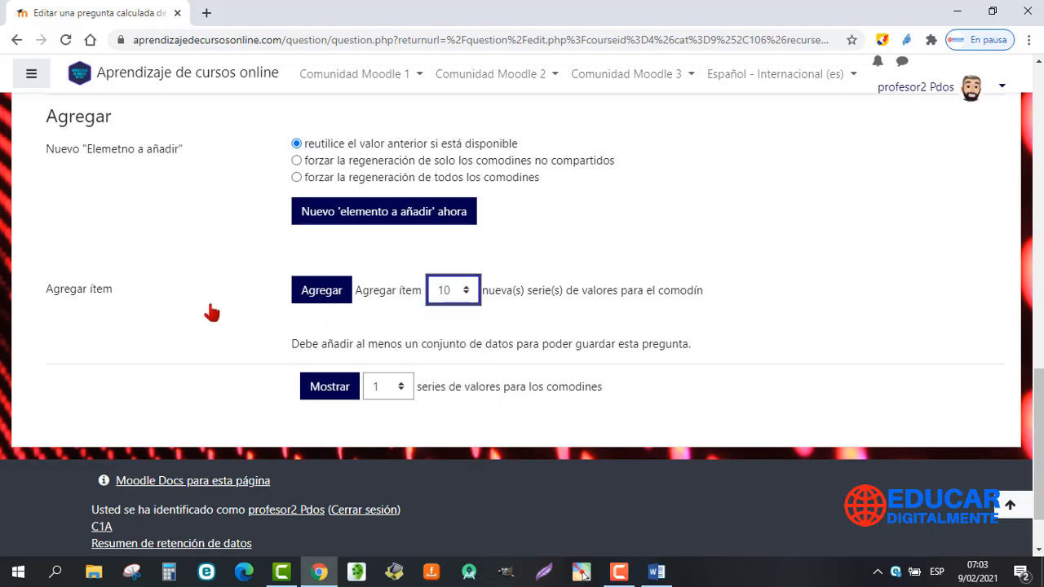
{"action": "left_click", "coordinate": [338, 395]}
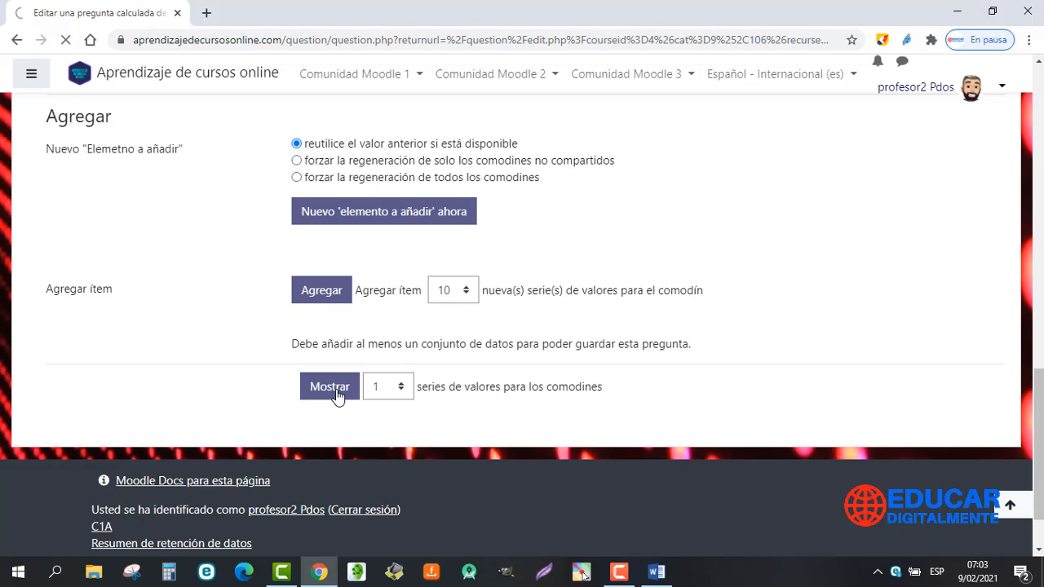
{"action": "left_click_drag", "start_coordinate": [1039, 96], "coordinate": [1039, 386]}
{"action": "left_click", "coordinate": [323, 327]}
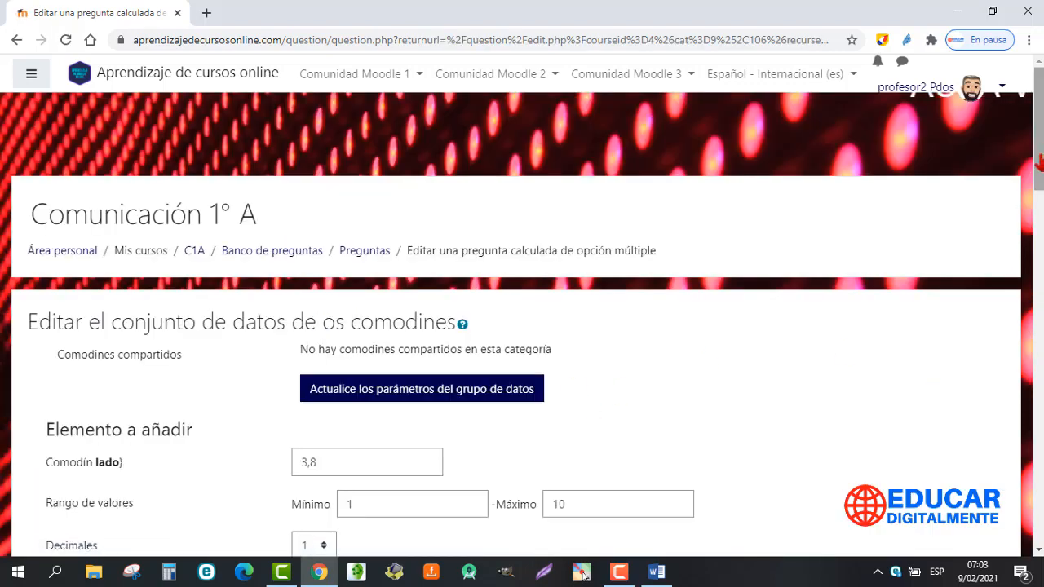
- Display 5 series of values for the wildcards in the dataset editor
{"action": "left_click_drag", "start_coordinate": [1039, 151], "coordinate": [1038, 404]}
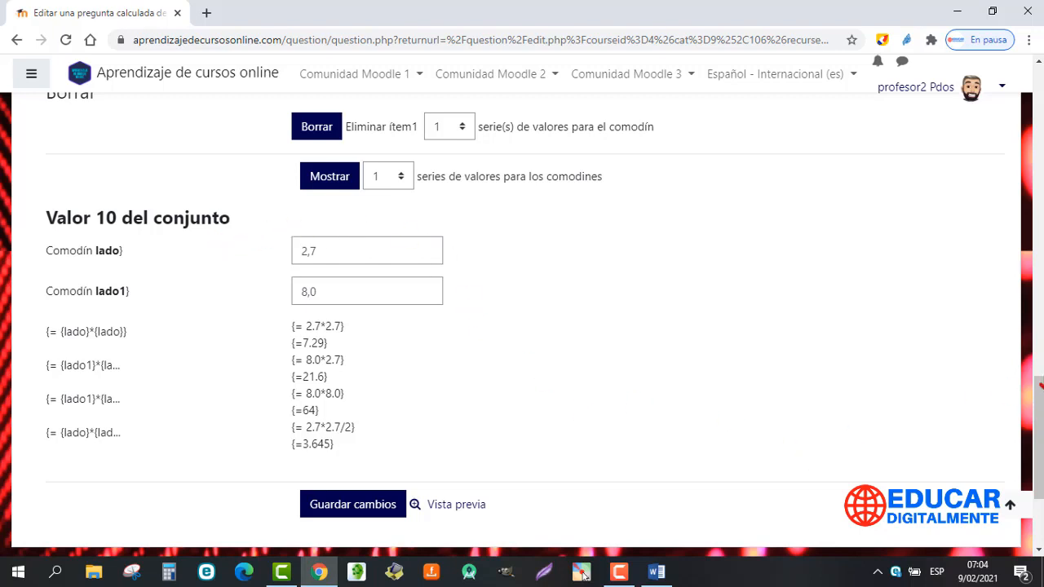
{"action": "left_click_drag", "start_coordinate": [1037, 429], "coordinate": [1038, 377]}
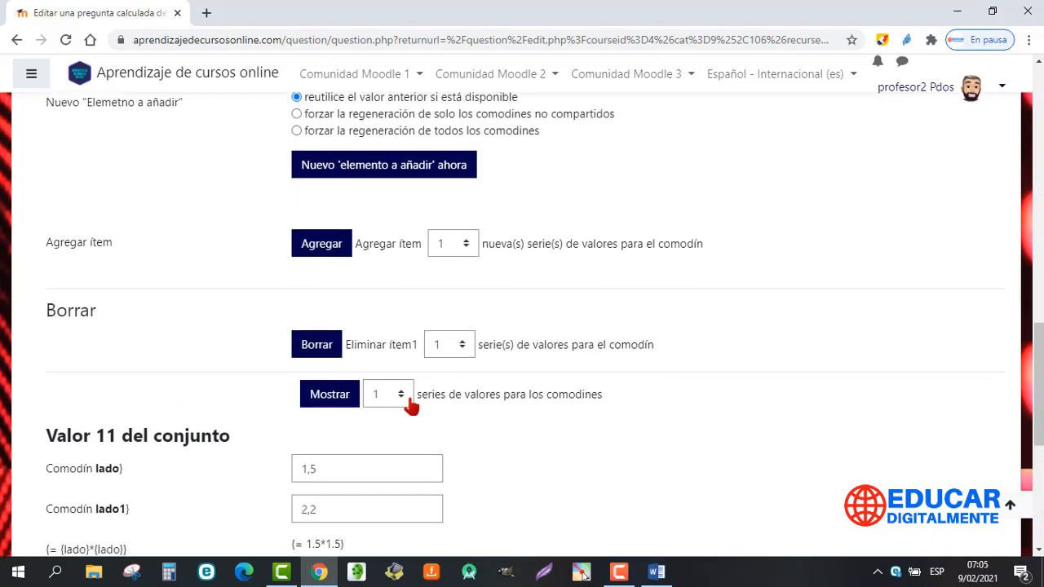
{"action": "left_click", "coordinate": [401, 397]}
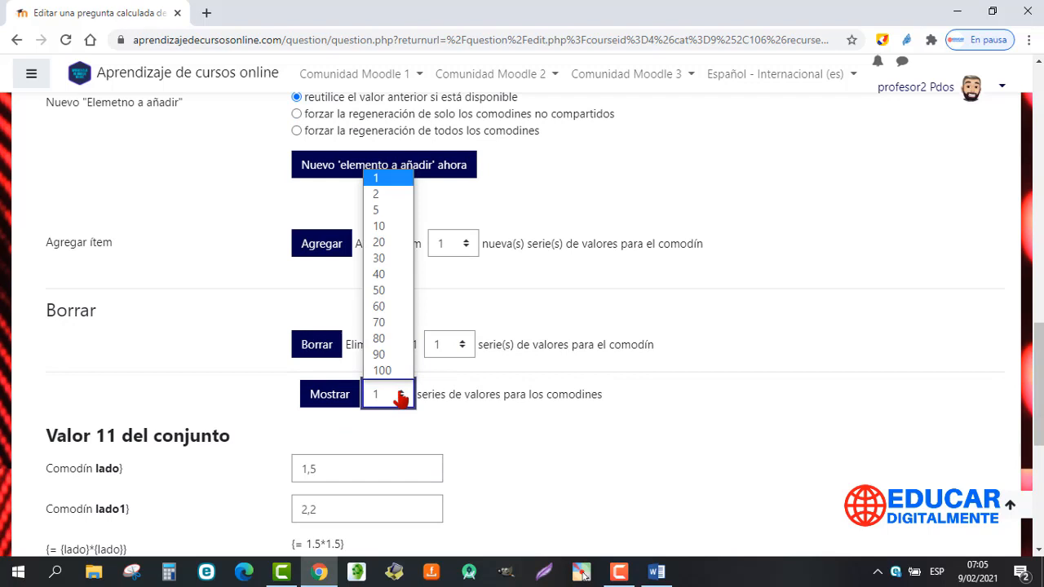
{"action": "left_click", "coordinate": [382, 211]}
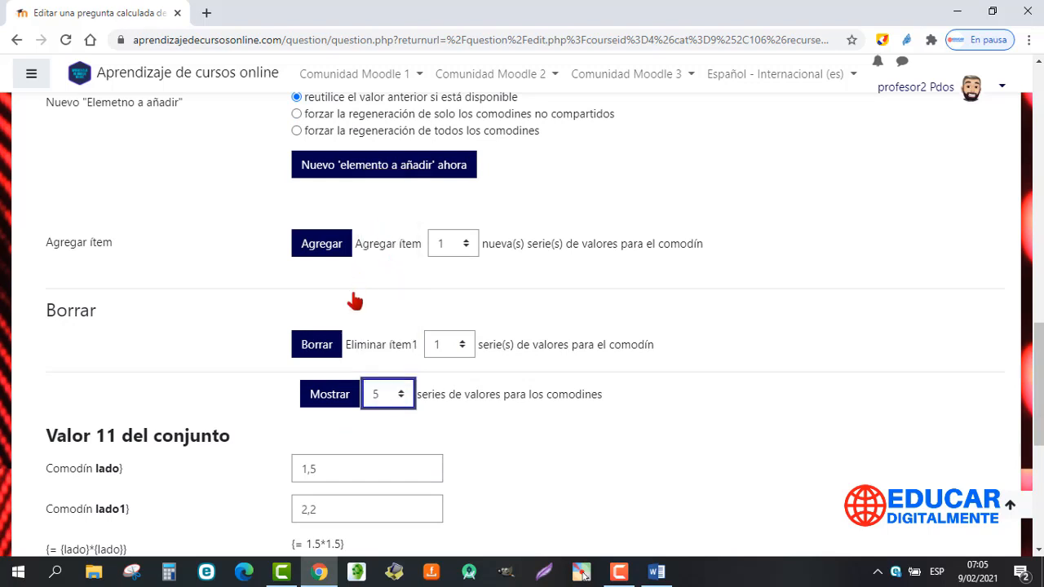
{"action": "left_click", "coordinate": [331, 396]}
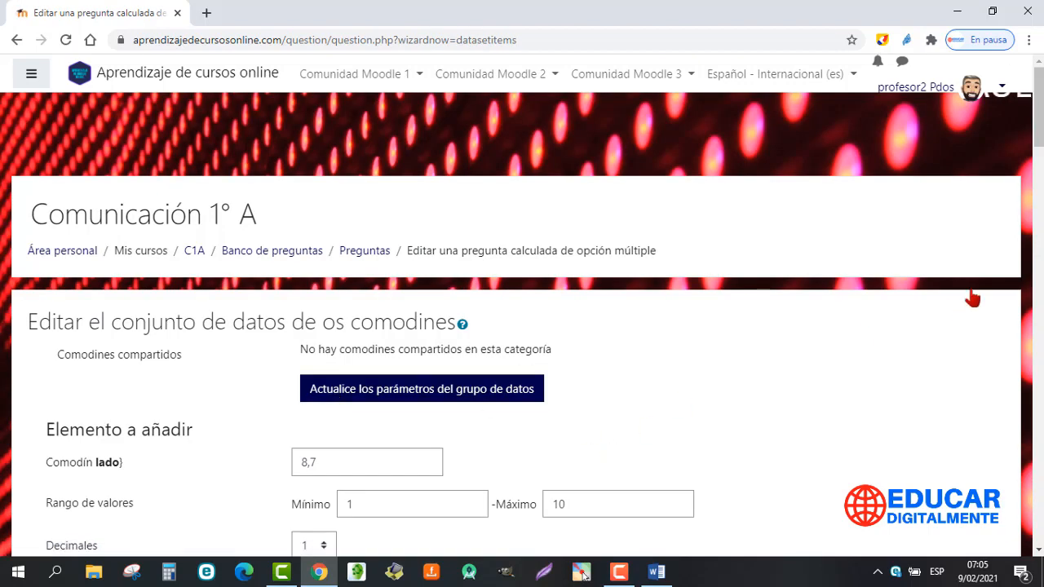
- Review the value sets for lado and lado1, and save the calculated multiple-choice question
{"action": "left_click_drag", "start_coordinate": [1038, 109], "coordinate": [1021, 319]}
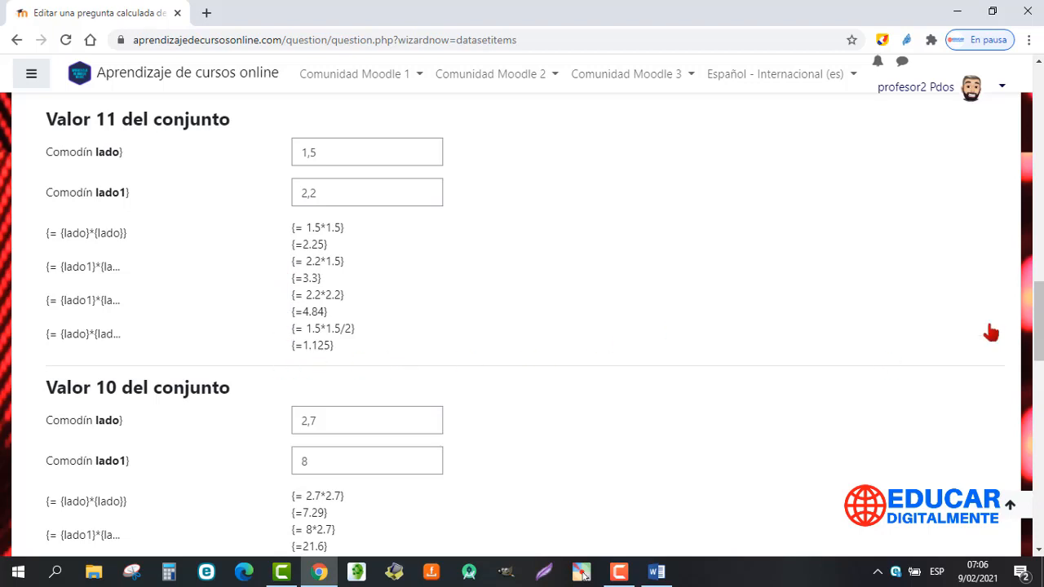
{"action": "left_click_drag", "start_coordinate": [1040, 315], "coordinate": [1030, 279]}
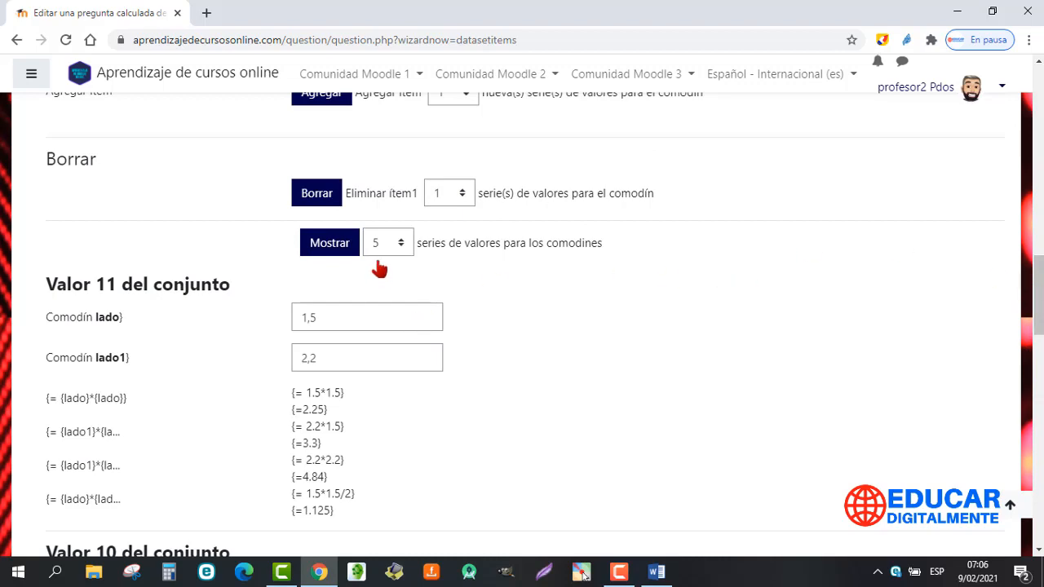
{"action": "left_click_drag", "start_coordinate": [1041, 301], "coordinate": [1016, 546]}
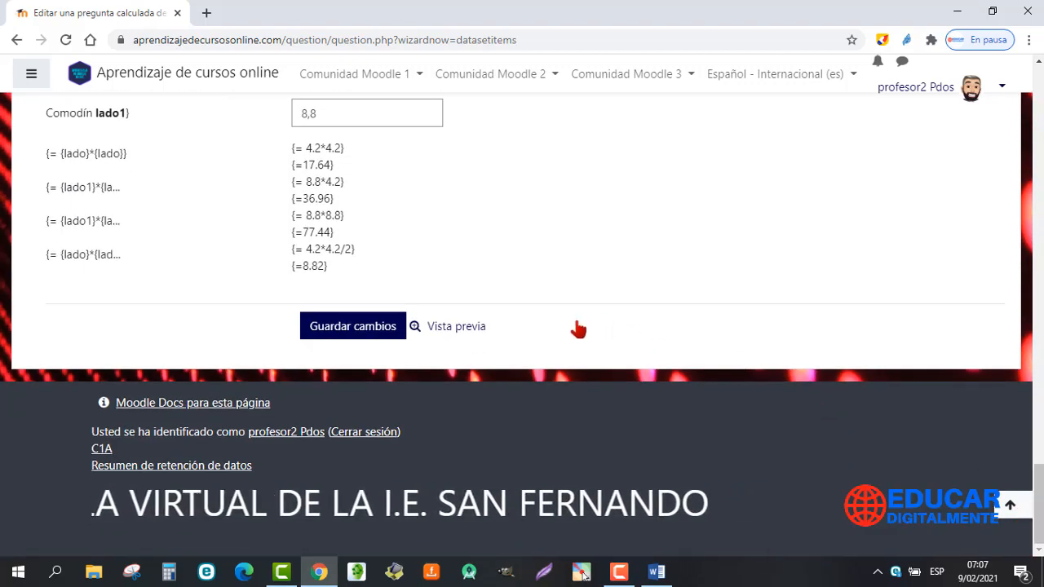
{"action": "left_click", "coordinate": [333, 339]}
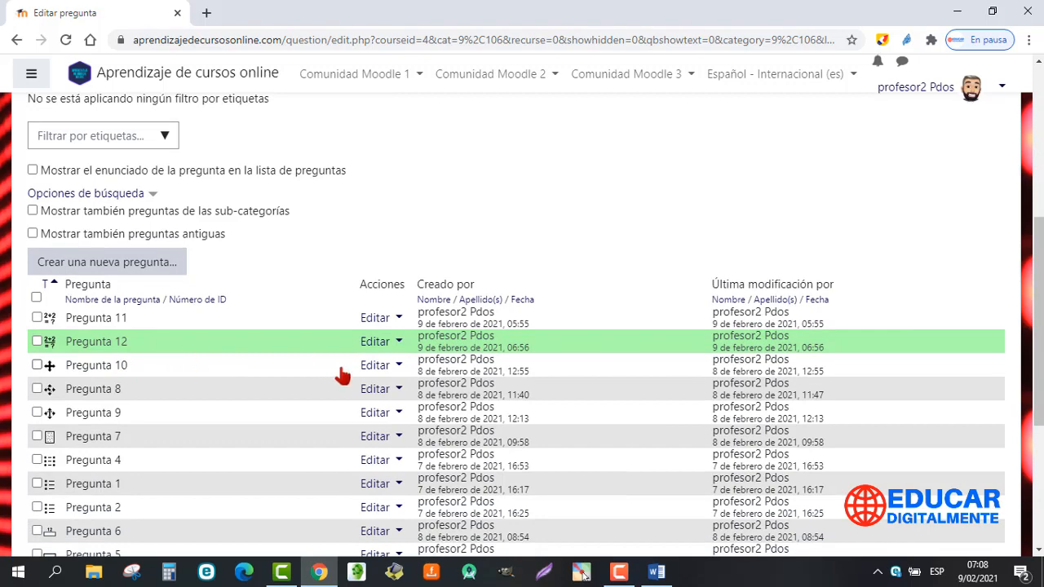
- Preview Pregunta 12, fill in the correct answer, submit and finish the attempt, and close the preview
{"action": "left_click", "coordinate": [398, 342]}
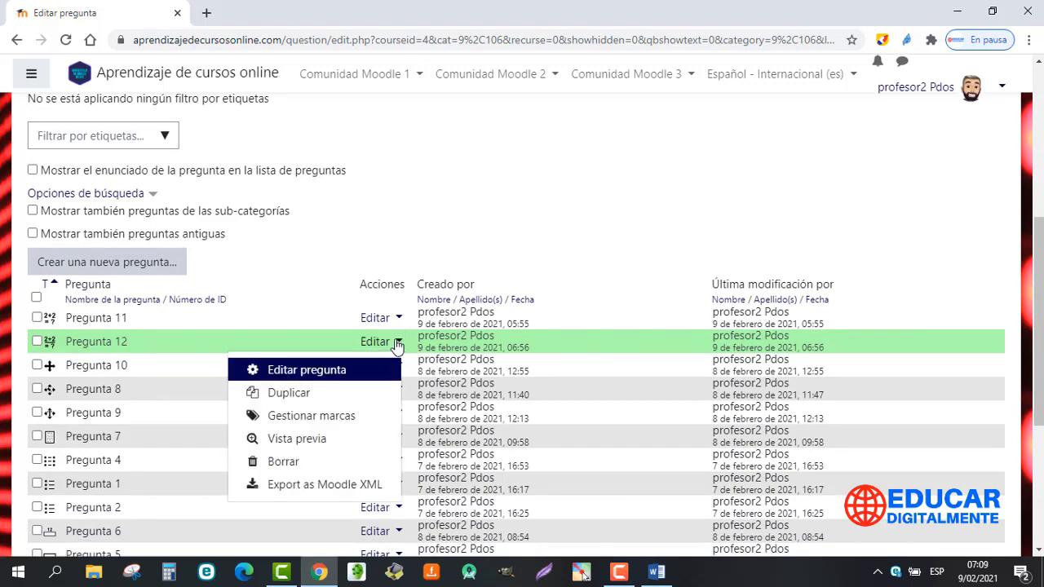
{"action": "left_click", "coordinate": [325, 436]}
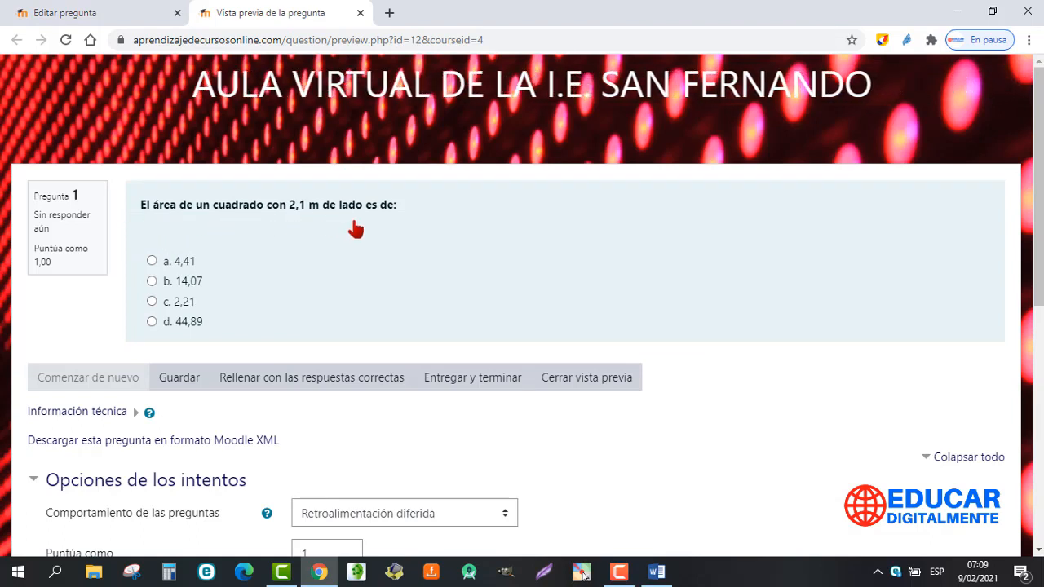
{"action": "left_click", "coordinate": [291, 385]}
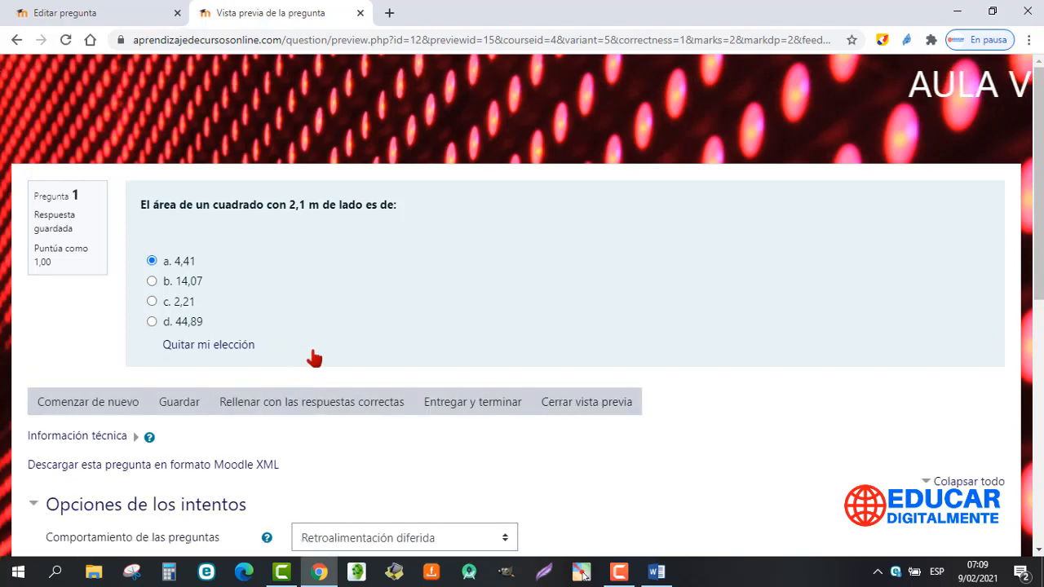
{"action": "left_click", "coordinate": [451, 410]}
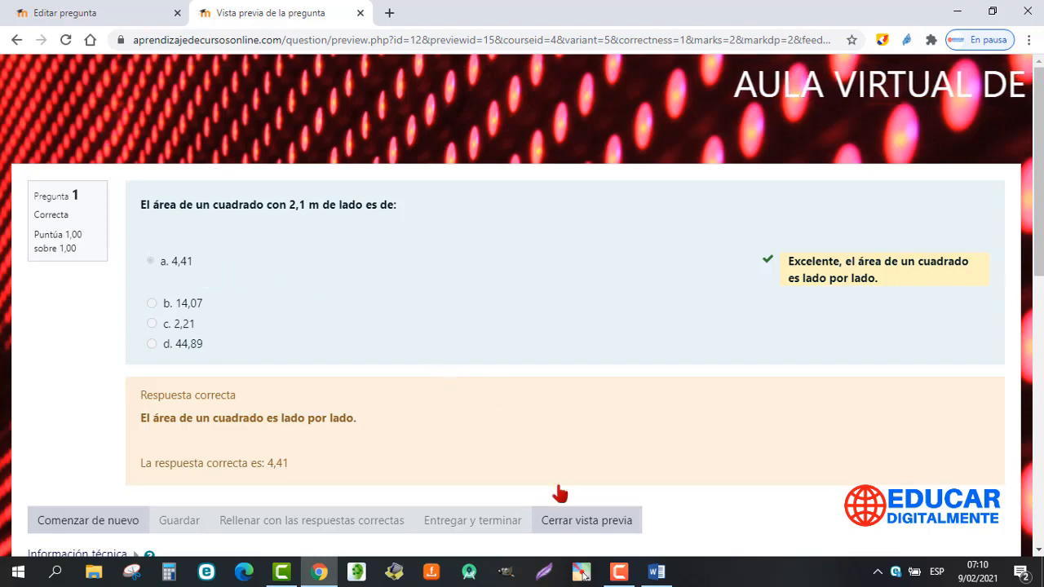
{"action": "left_click", "coordinate": [573, 534]}
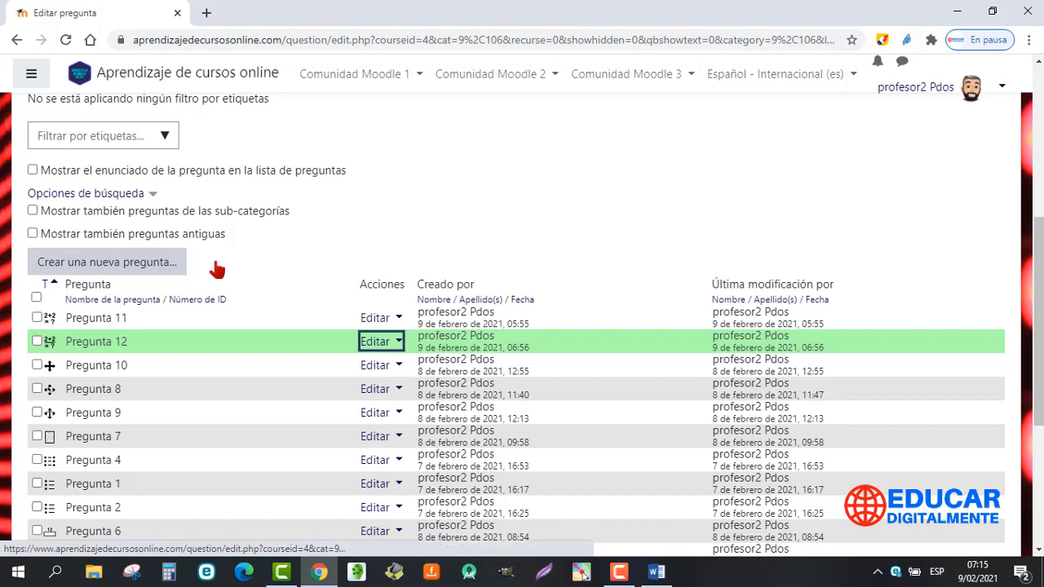
- Create a new question of the type "Calculada simple" in the question bank
{"action": "left_click", "coordinate": [160, 268]}
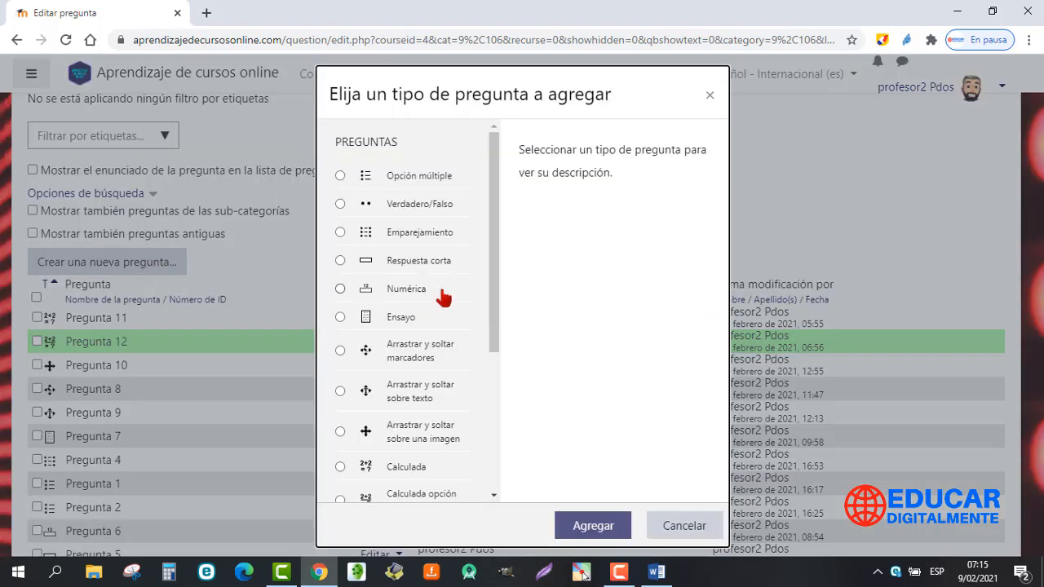
{"action": "left_click_drag", "start_coordinate": [495, 234], "coordinate": [492, 365]}
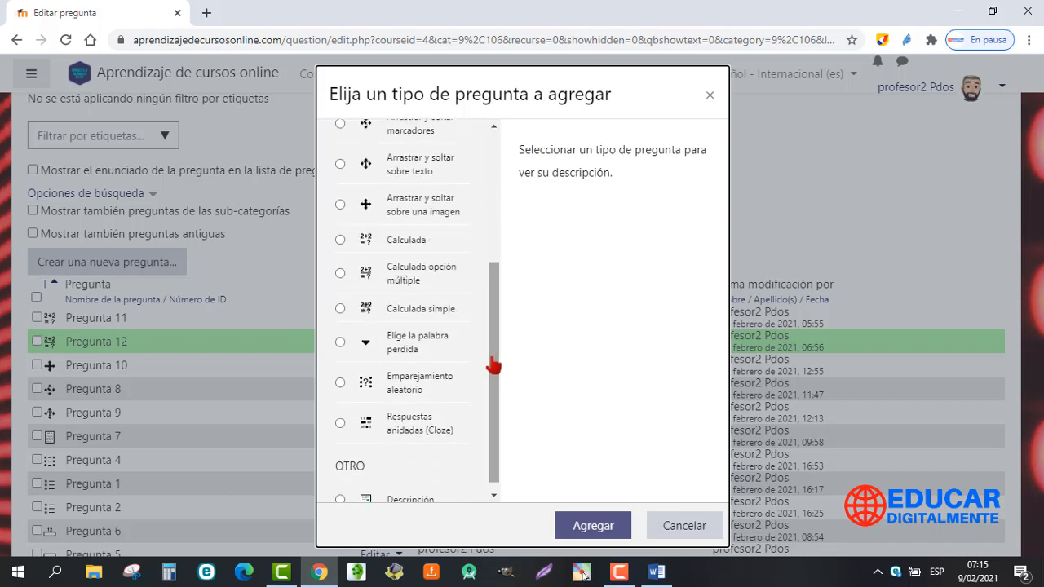
{"action": "left_click", "coordinate": [339, 310]}
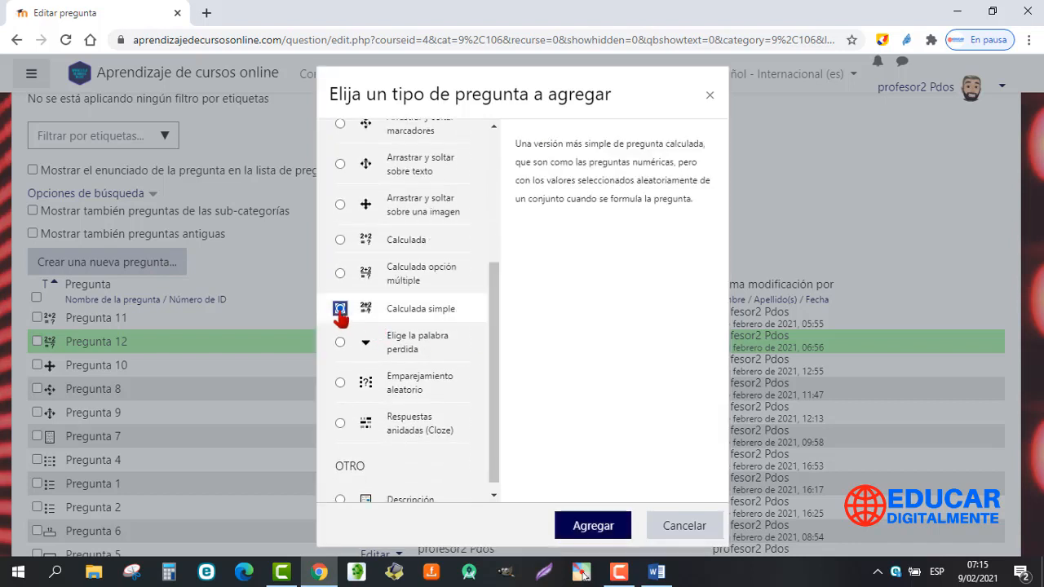
{"action": "left_click", "coordinate": [585, 528]}
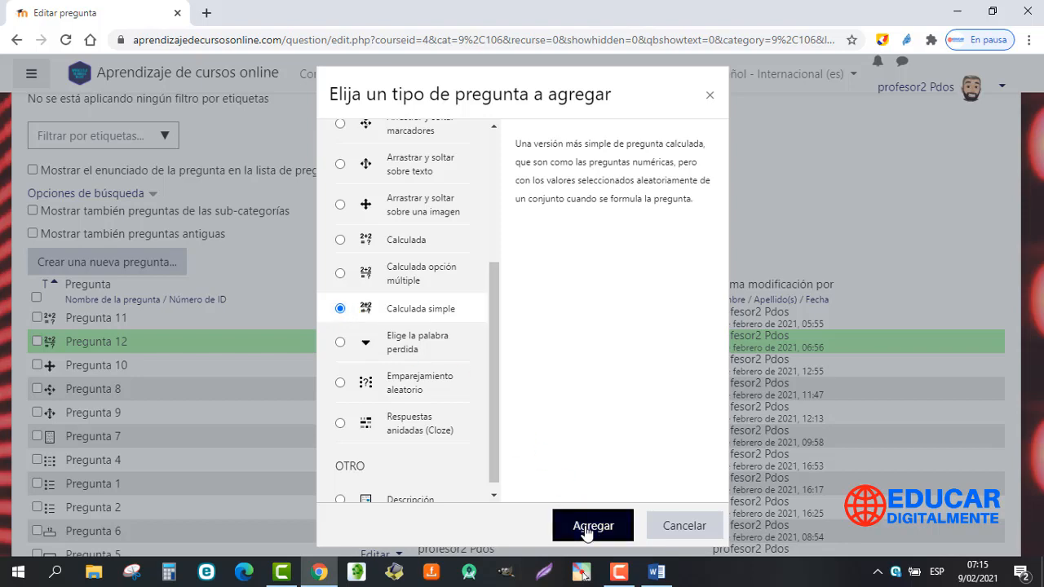
- Name the question "Pregunta 13" and enter the bold statement "El área de un triángulo con {a} m de base y {b} m de altura es de :"
{"action": "scroll", "coordinate": [586, 532], "scroll_direction": "down", "scroll_amount": 3}
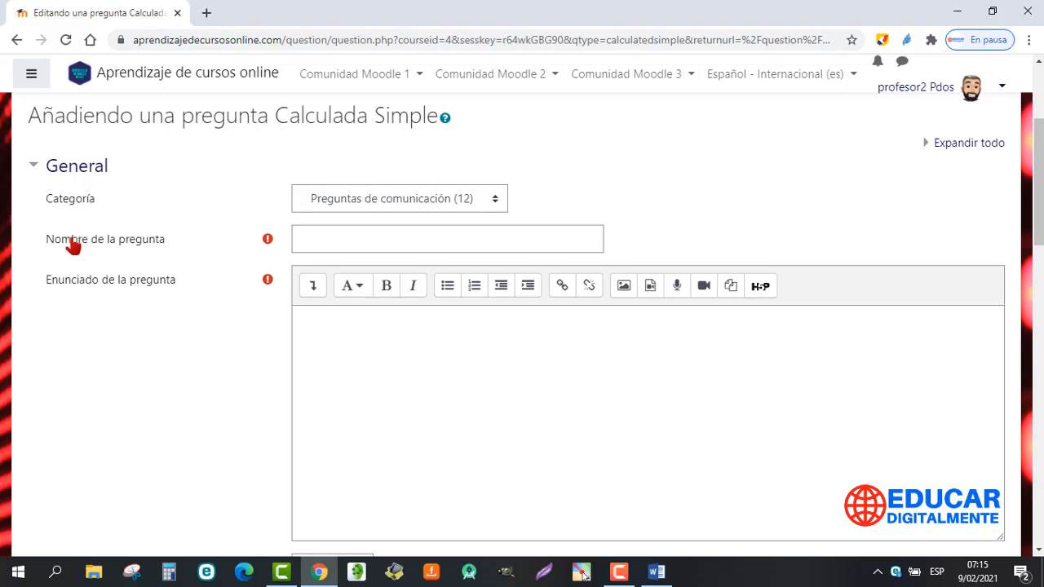
{"action": "left_click", "coordinate": [346, 239]}
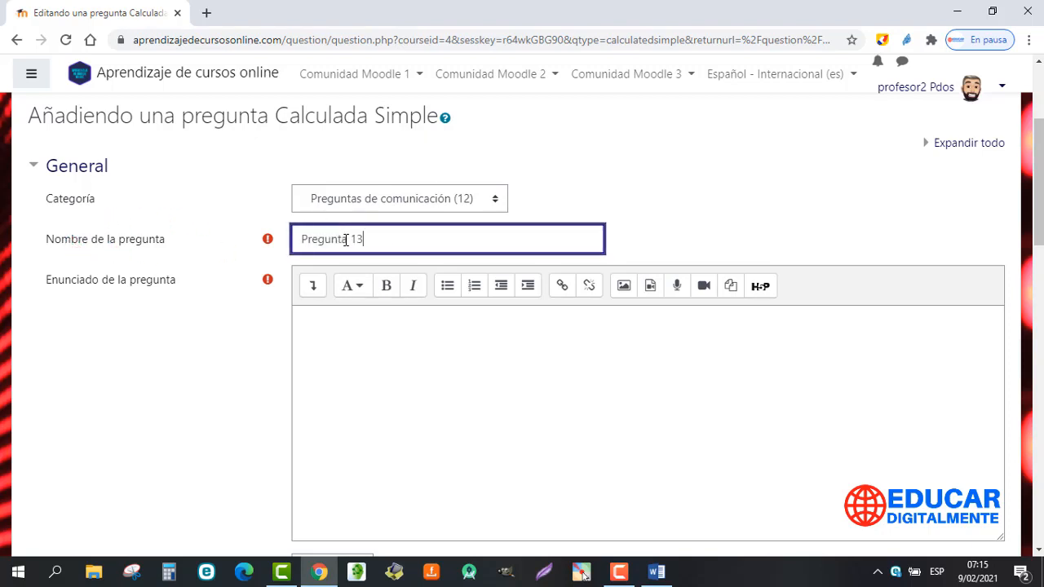
{"action": "left_click", "coordinate": [227, 260]}
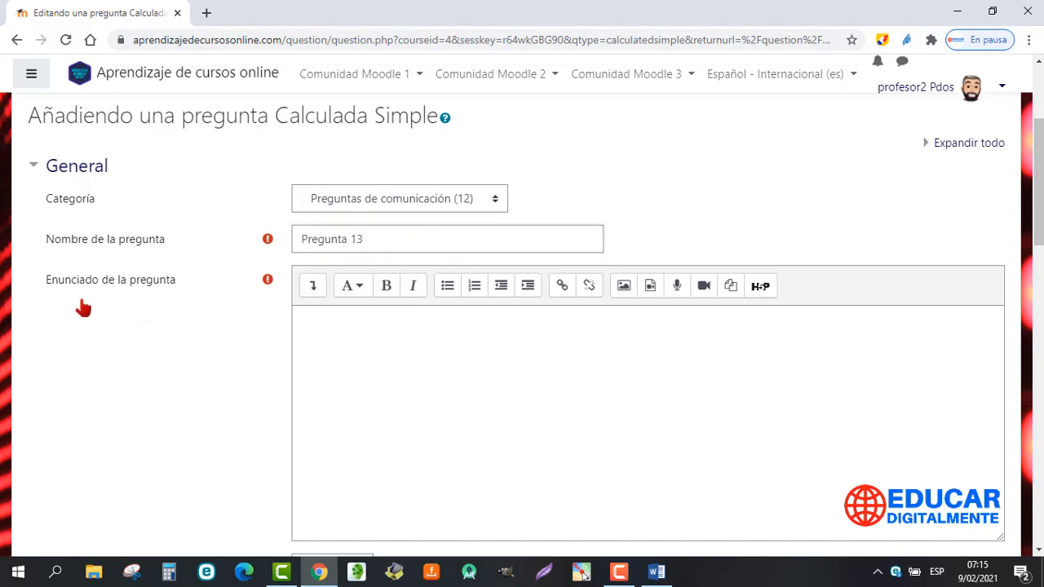
{"action": "left_click", "coordinate": [306, 318]}
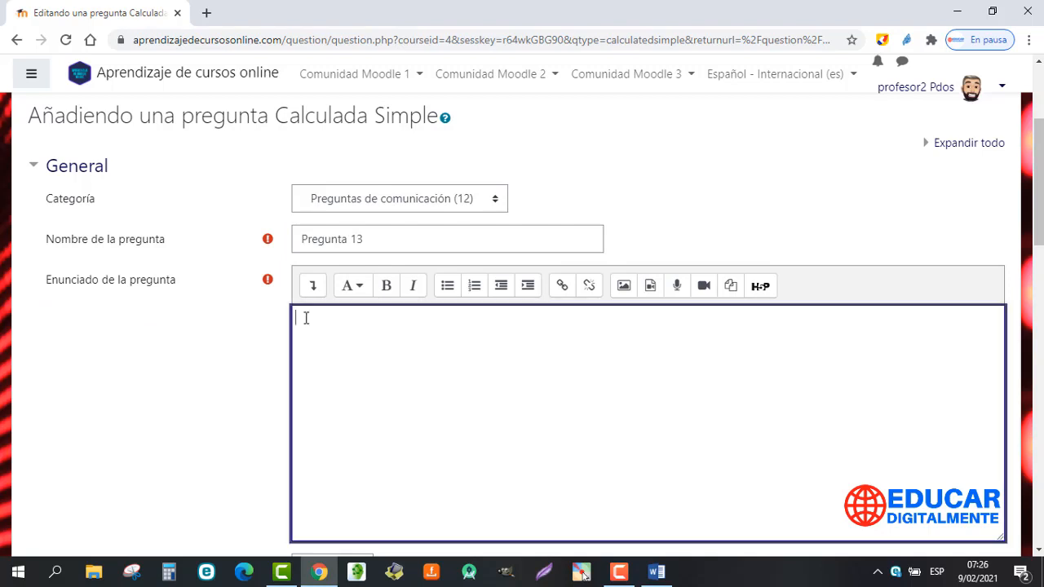
{"action": "type", "text": "El área de un triángulo con {a} m de base y {b} m de altura es de :"}
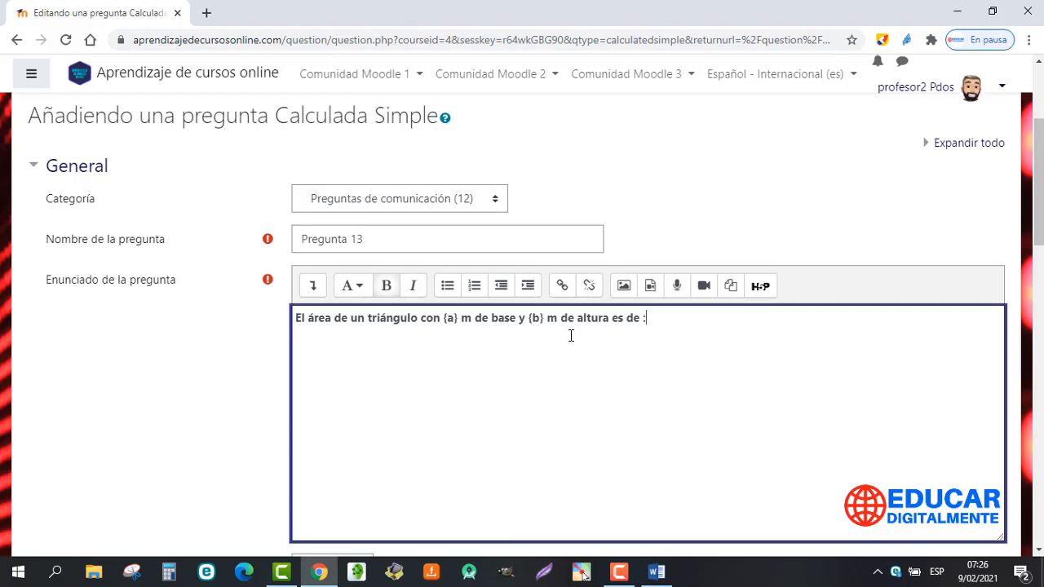
- Enter the bold general feedback "El área de un triángulo es base por altura entre 2."
{"action": "scroll", "coordinate": [675, 347], "scroll_direction": "down", "scroll_amount": 1}
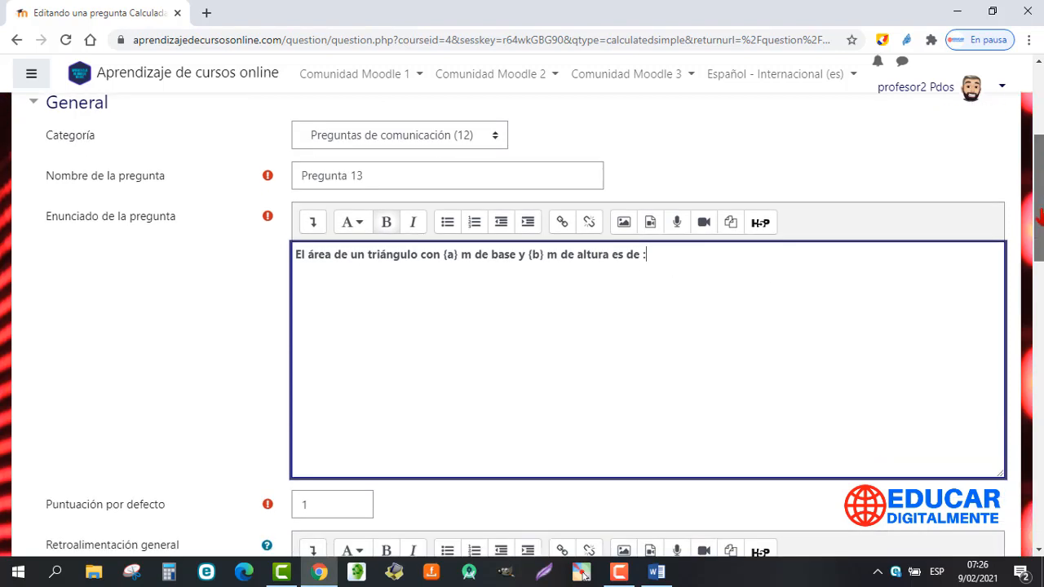
{"action": "scroll", "coordinate": [522, 325], "scroll_direction": "down", "scroll_amount": 2}
{"action": "scroll", "coordinate": [522, 324], "scroll_direction": "down", "scroll_amount": 4}
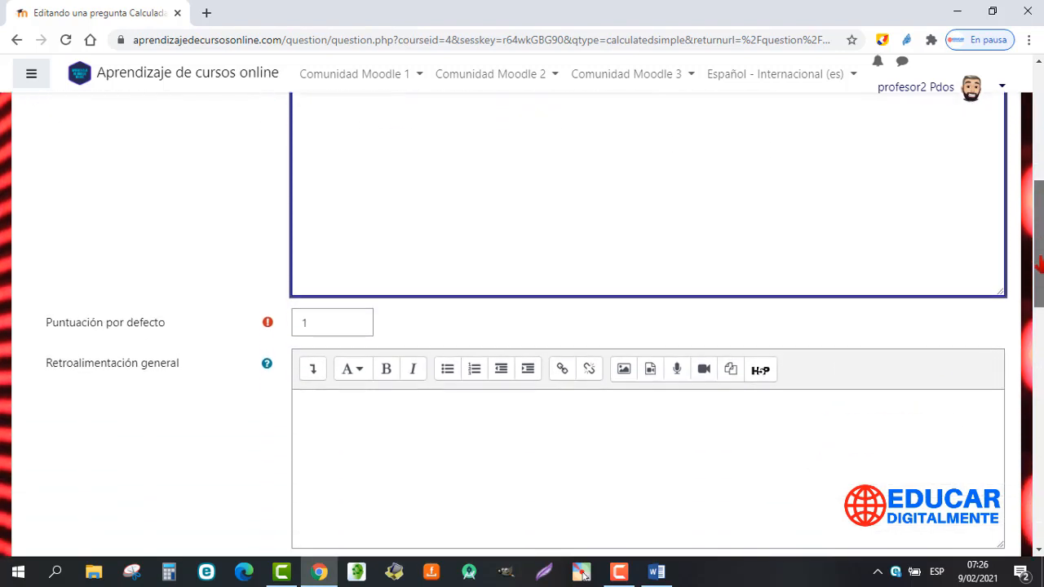
{"action": "left_click_drag", "start_coordinate": [1040, 309], "coordinate": [1039, 314]}
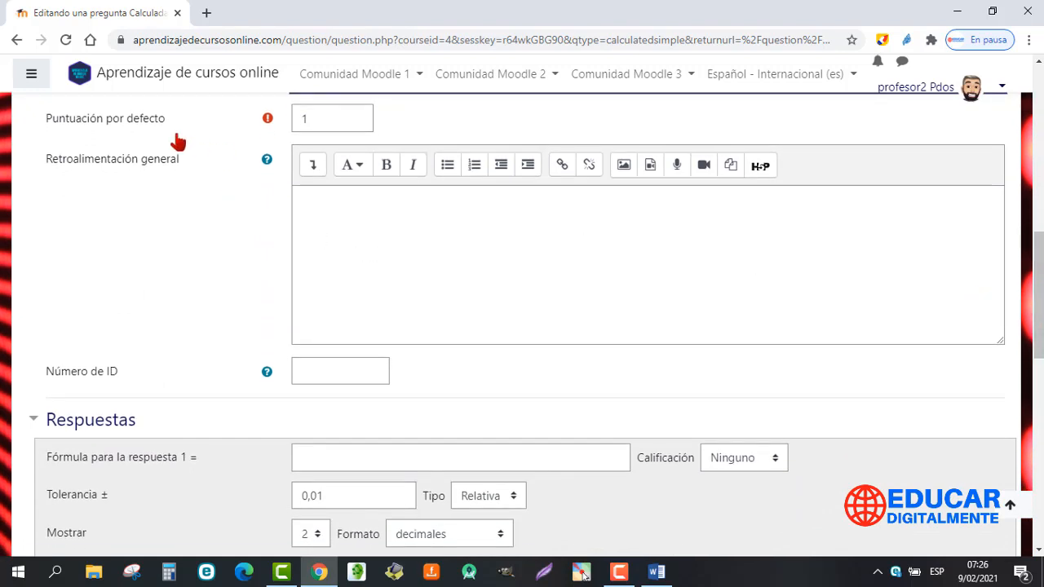
{"action": "left_click", "coordinate": [330, 207]}
{"action": "type", "text": "El área de un triángulo es base por altura entre 2."}
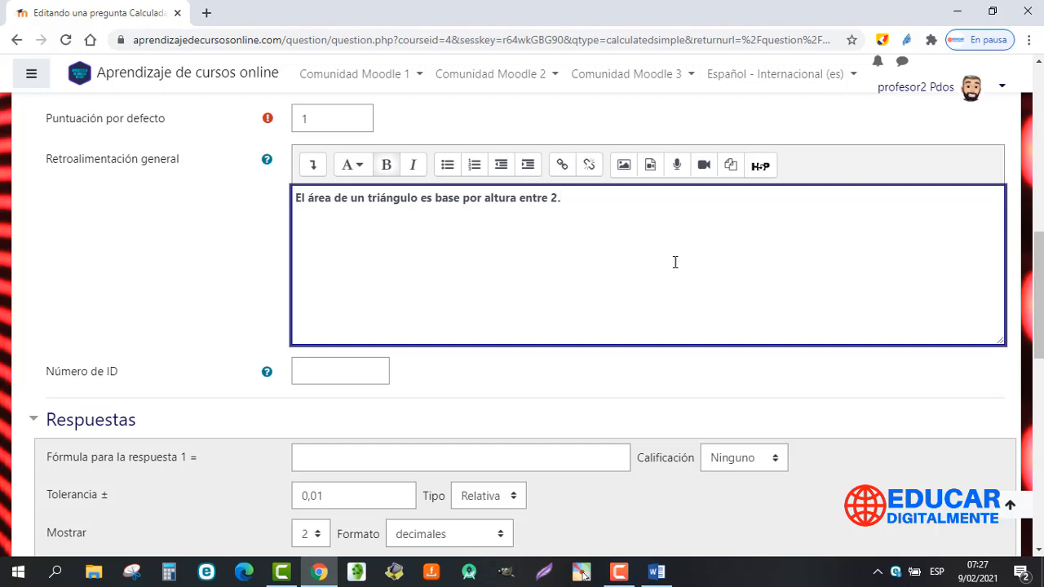
- Enter the formula ({a}*{b})/2 for answer 1 and set its grade to 100%
{"action": "scroll", "coordinate": [1036, 310], "scroll_direction": "down", "scroll_amount": 3}
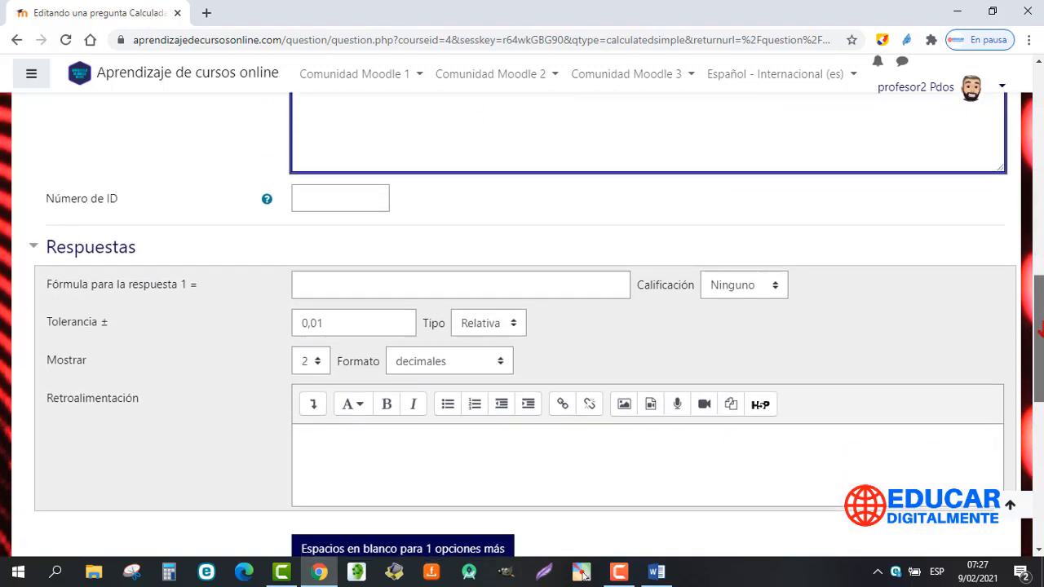
{"action": "left_click_drag", "start_coordinate": [1042, 339], "coordinate": [1040, 360]}
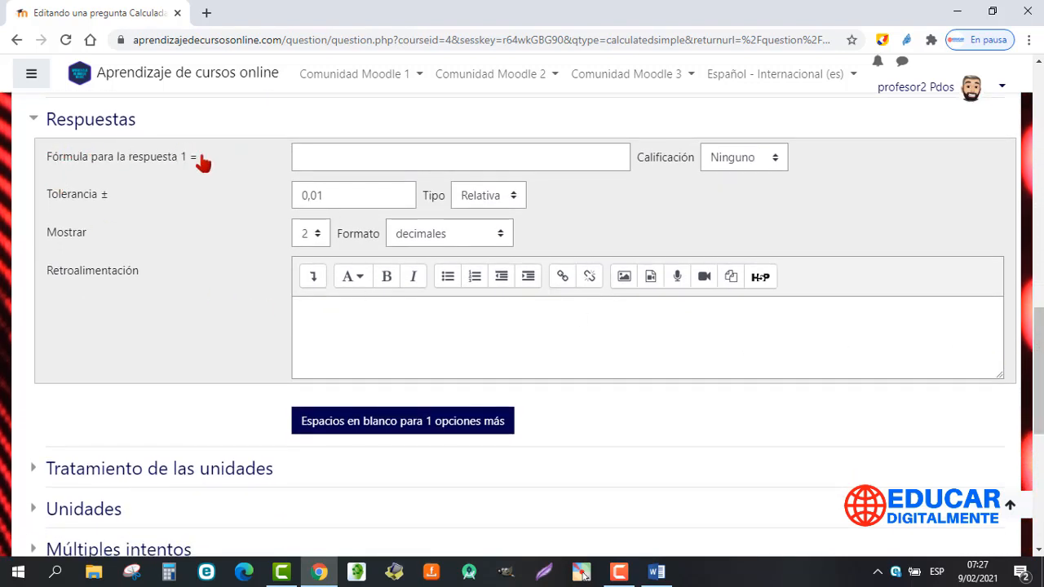
{"action": "left_click", "coordinate": [353, 160]}
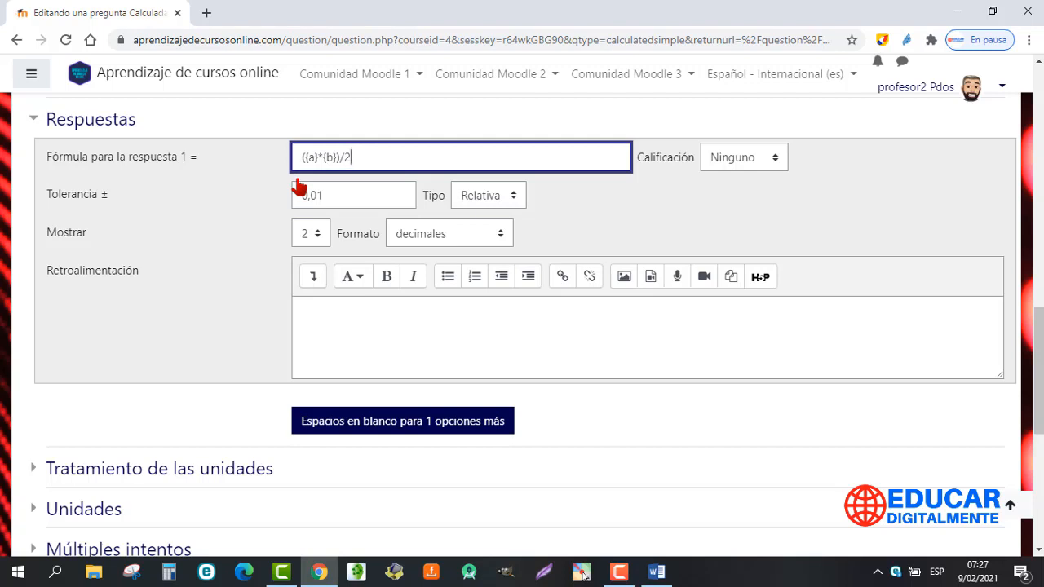
{"action": "left_click", "coordinate": [758, 191]}
{"action": "left_click", "coordinate": [775, 165]}
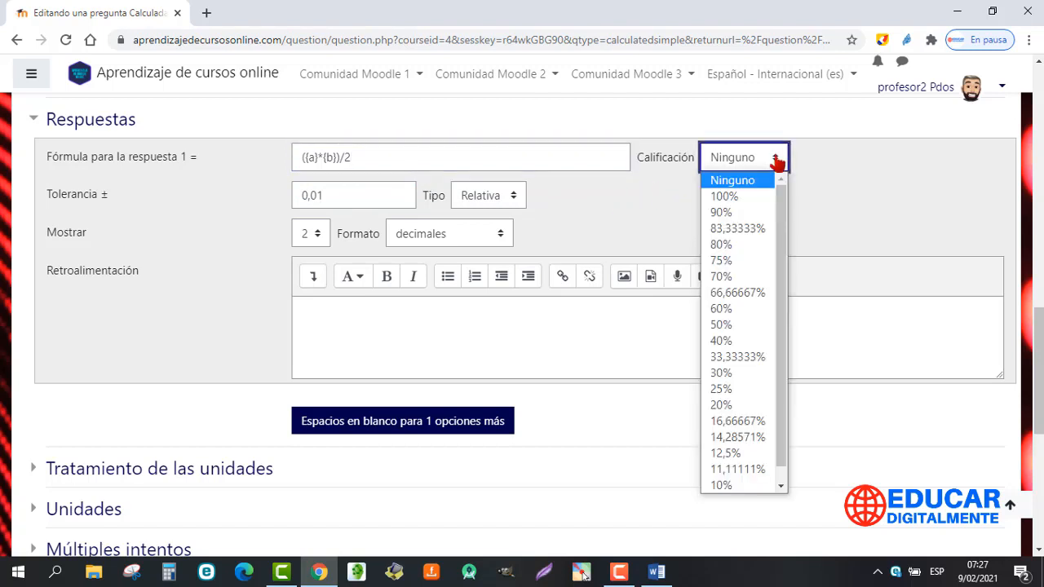
{"action": "left_click", "coordinate": [743, 195]}
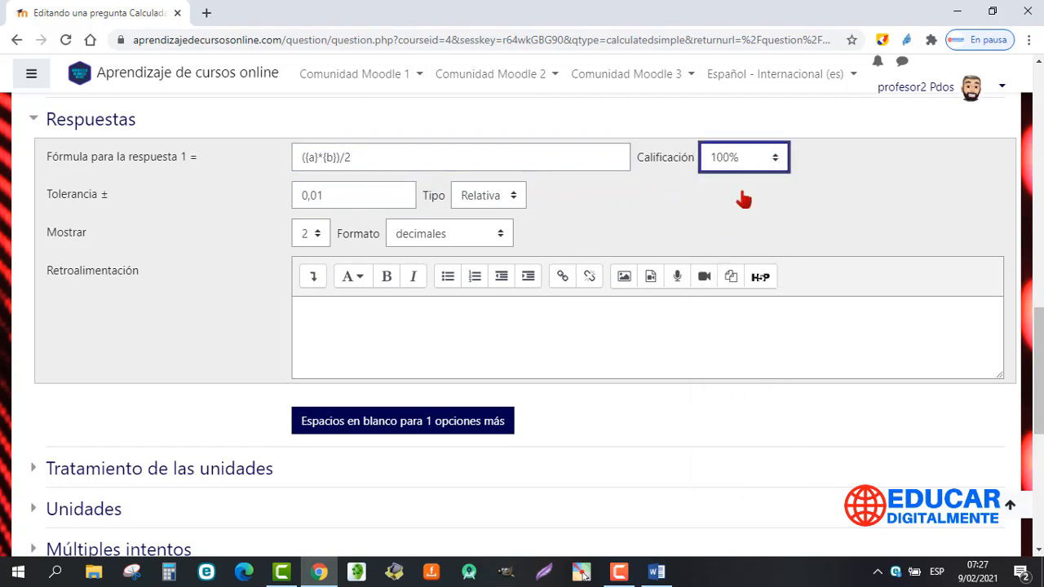
{"action": "left_click", "coordinate": [598, 198]}
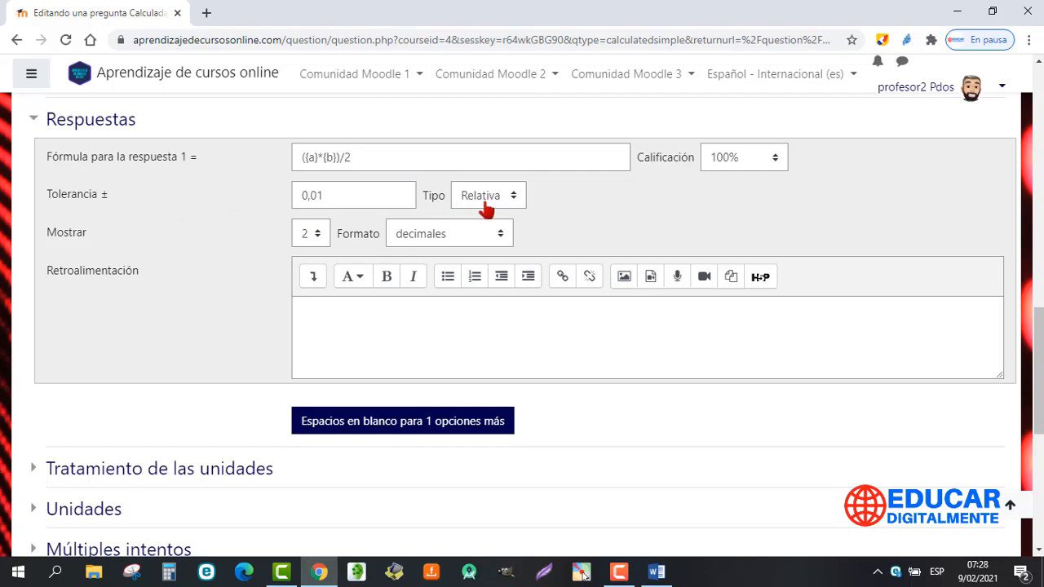
- Set the answer's tolerance type to Nominal and enter the bold feedback "Excelente, el área del triángulo es base por altura entre 2."
{"action": "left_click", "coordinate": [515, 205]}
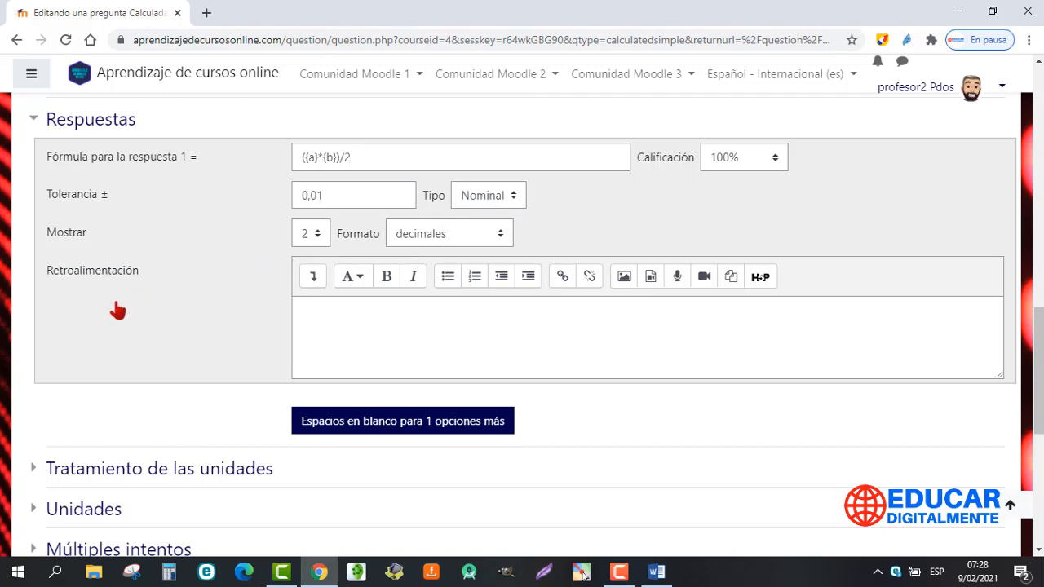
{"action": "left_click", "coordinate": [357, 323]}
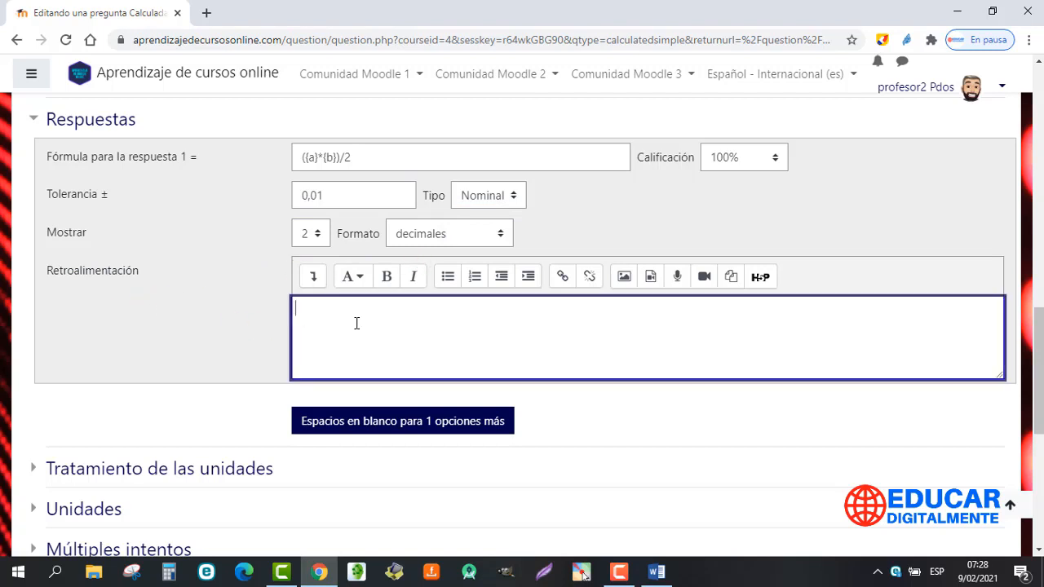
{"action": "type", "text": "Excelente, el área del triángulo es base por altura entre 2."}
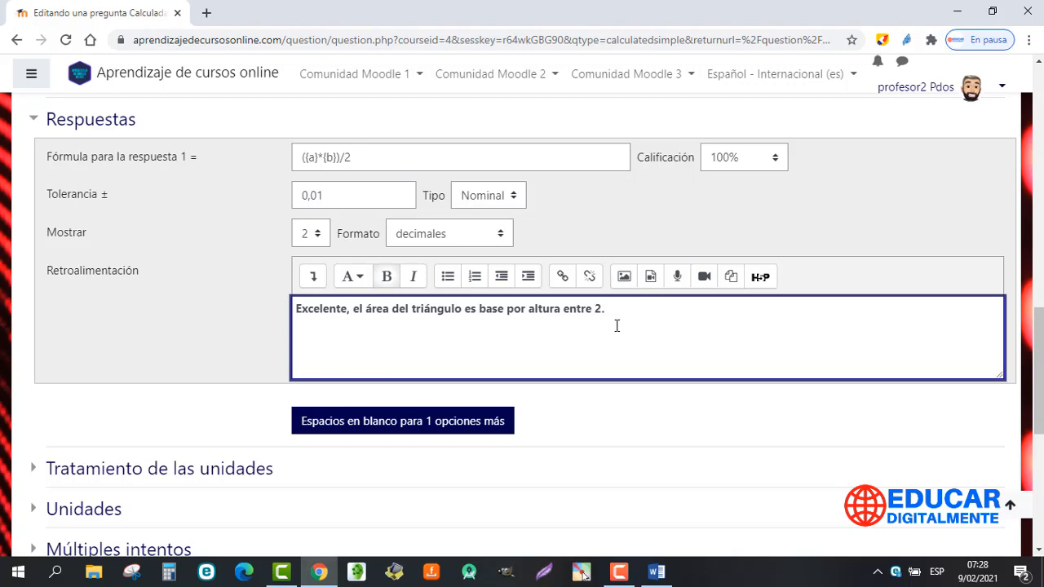
- Find the wildcards present in the correct-answer formulas
{"action": "left_click_drag", "start_coordinate": [1038, 338], "coordinate": [1038, 356]}
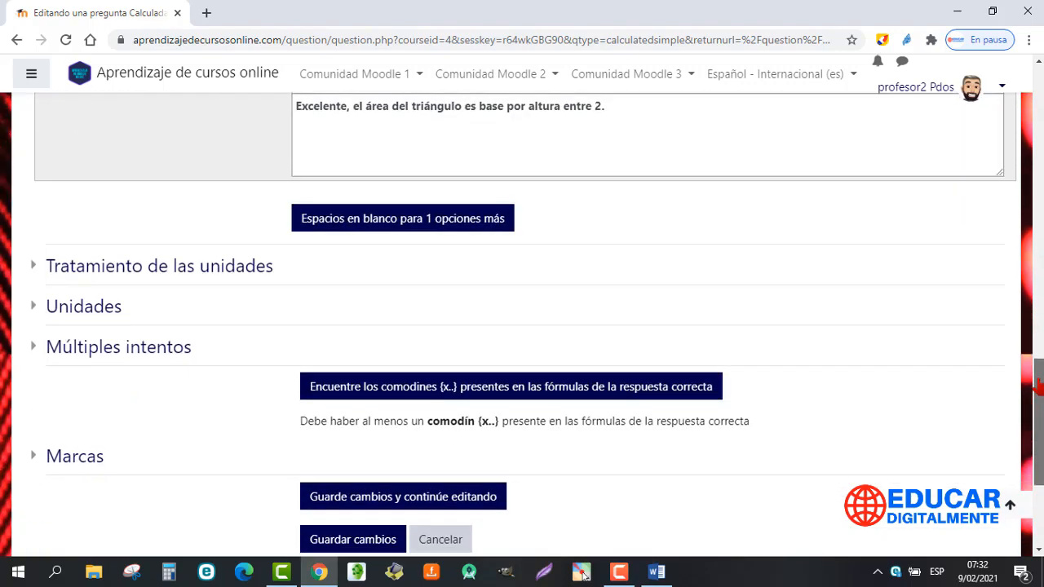
{"action": "scroll", "coordinate": [1038, 389], "scroll_direction": "down", "scroll_amount": 2}
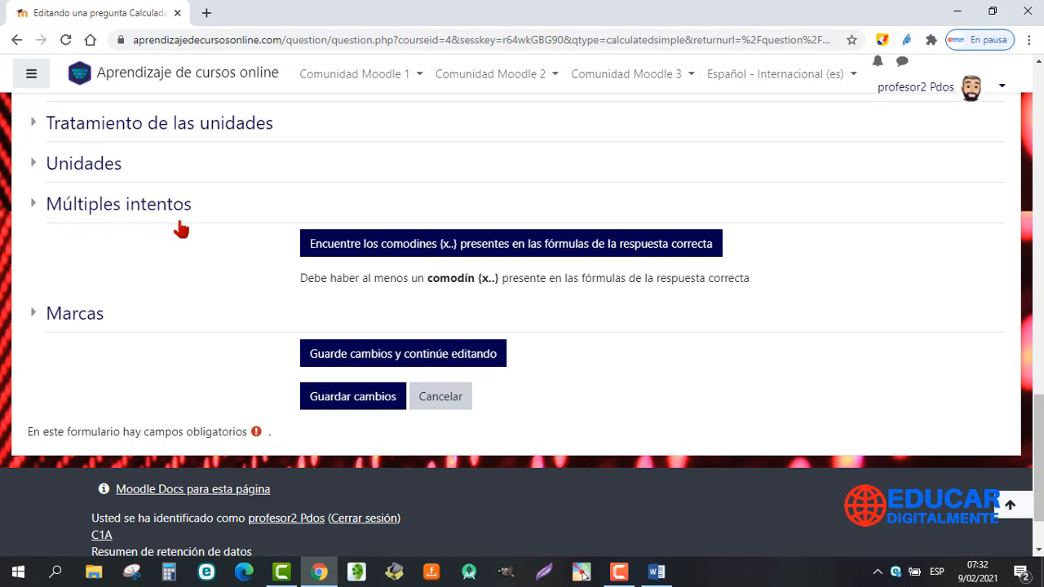
{"action": "left_click", "coordinate": [377, 256]}
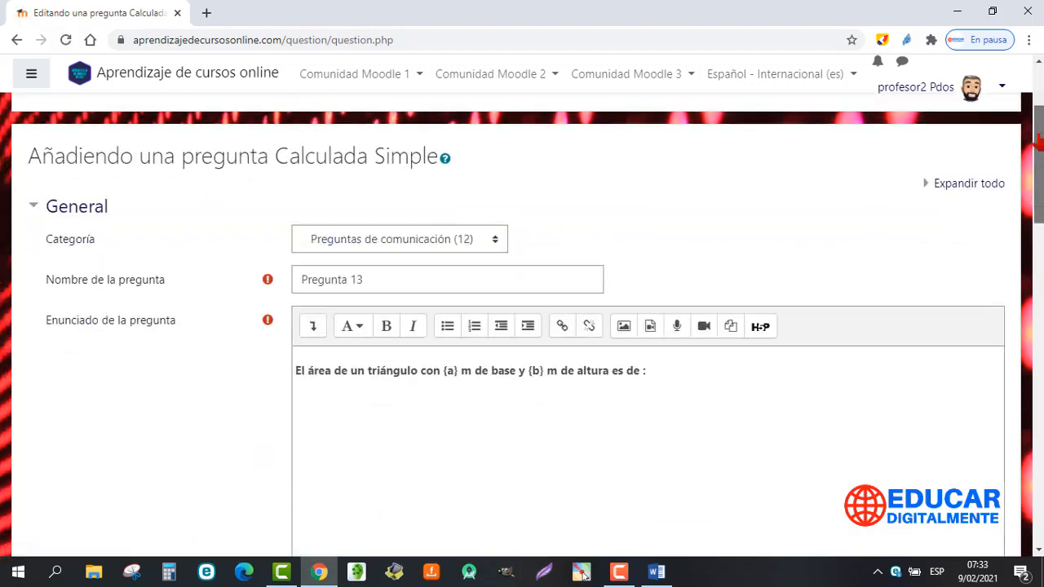
- Set the number of wildcard value sets to 10 for both generating and displaying, and generate the new sets
{"action": "left_click_drag", "start_coordinate": [1037, 139], "coordinate": [1020, 426]}
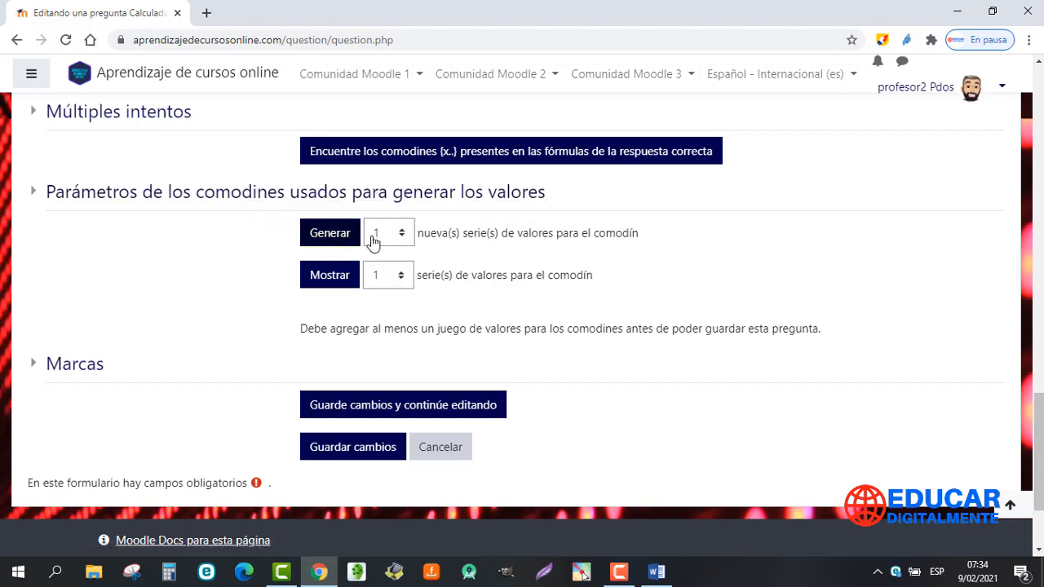
{"action": "left_click", "coordinate": [402, 236]}
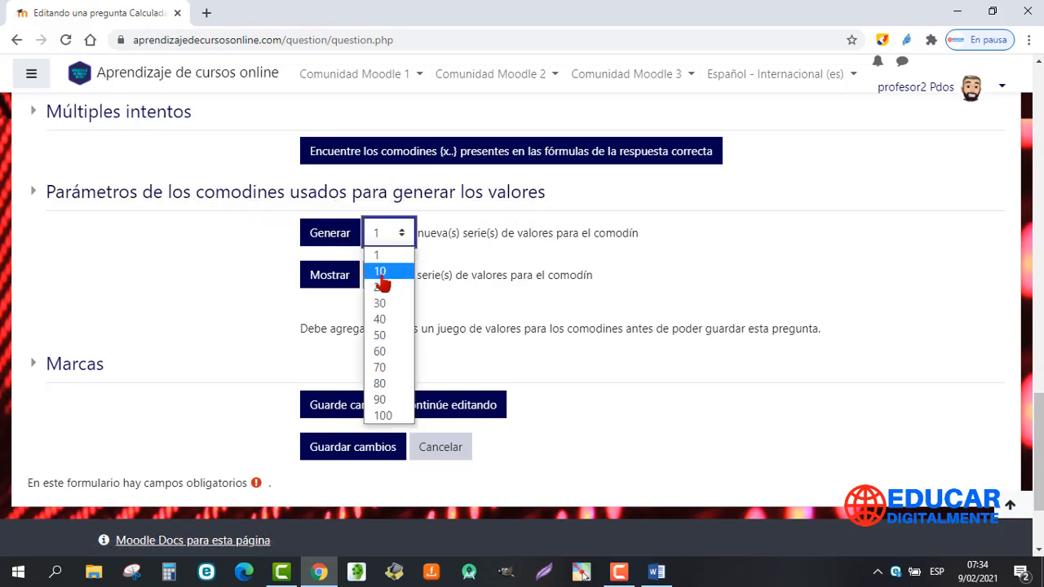
{"action": "left_click", "coordinate": [380, 272]}
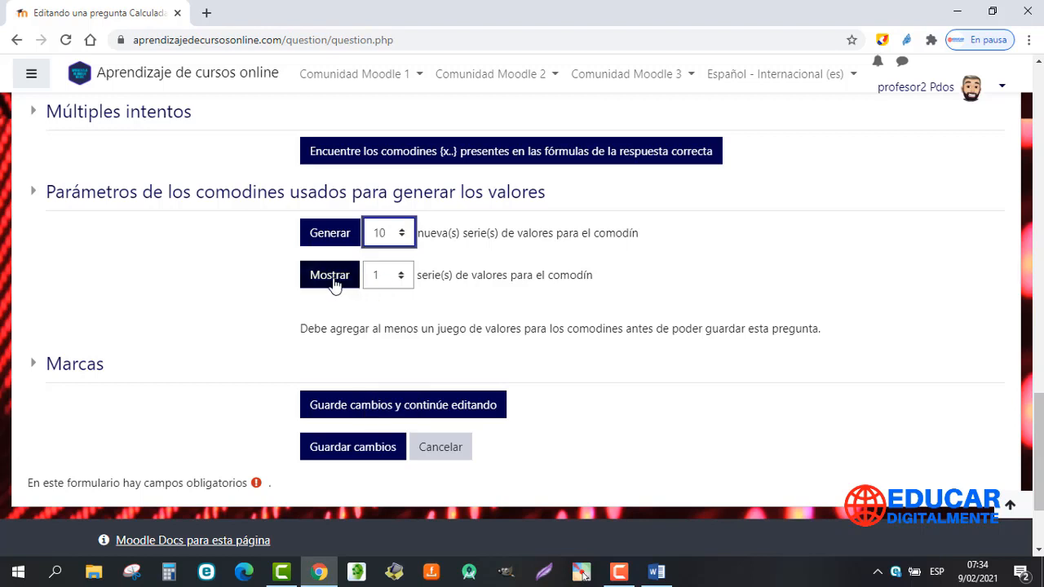
{"action": "left_click", "coordinate": [400, 278]}
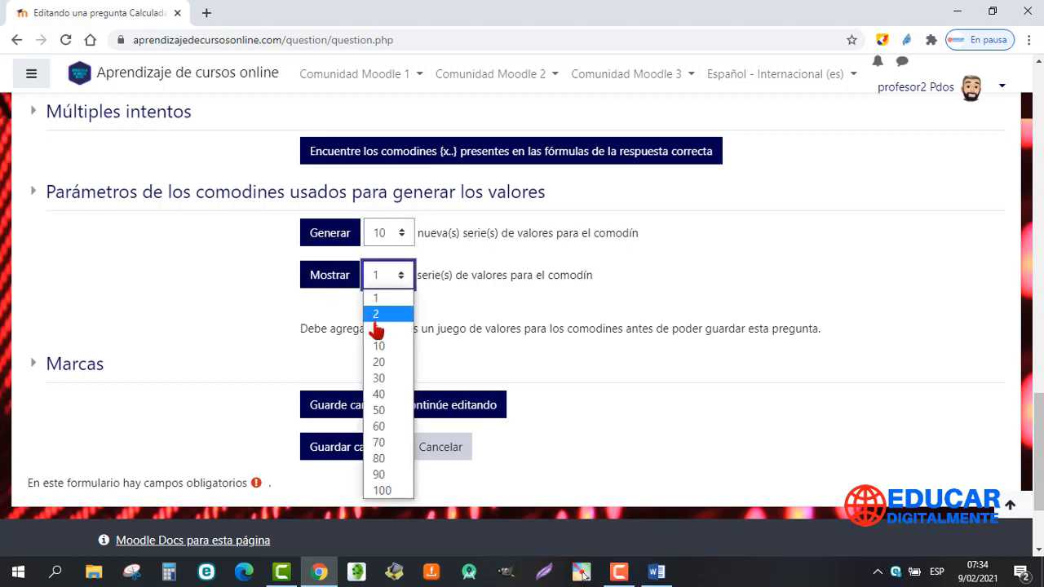
{"action": "left_click", "coordinate": [379, 346]}
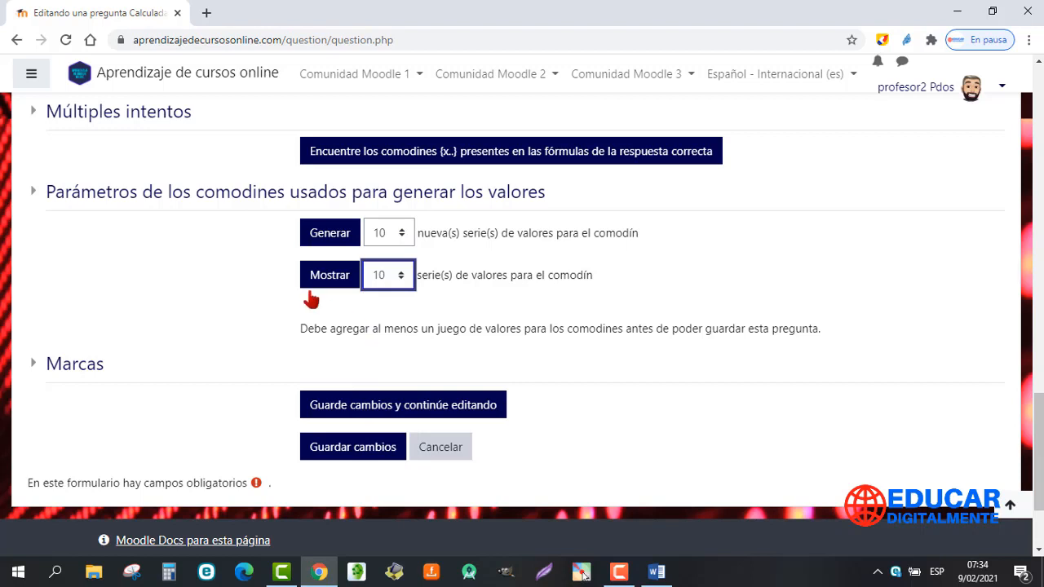
{"action": "left_click", "coordinate": [274, 301]}
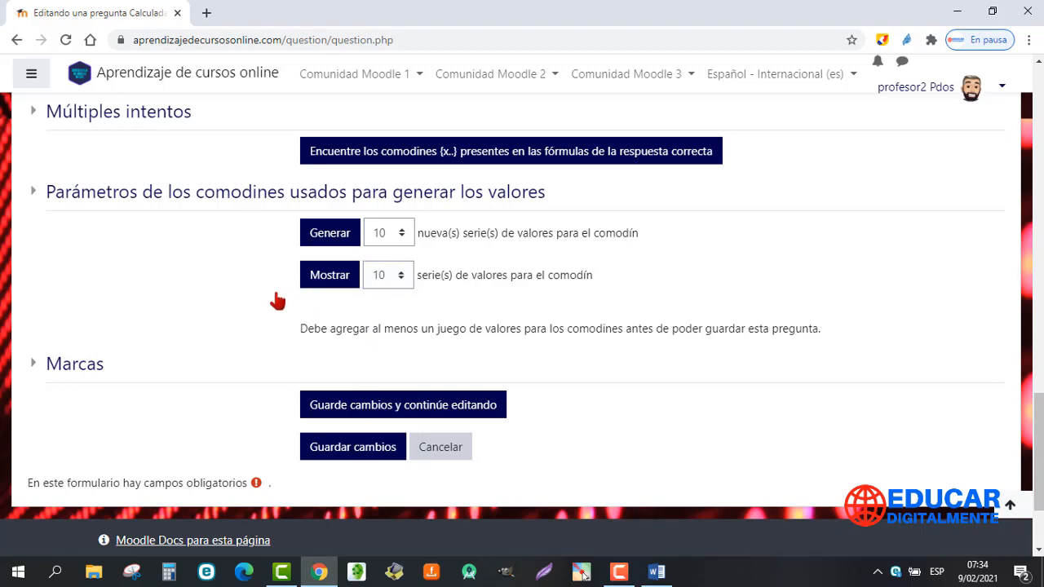
{"action": "left_click", "coordinate": [336, 240]}
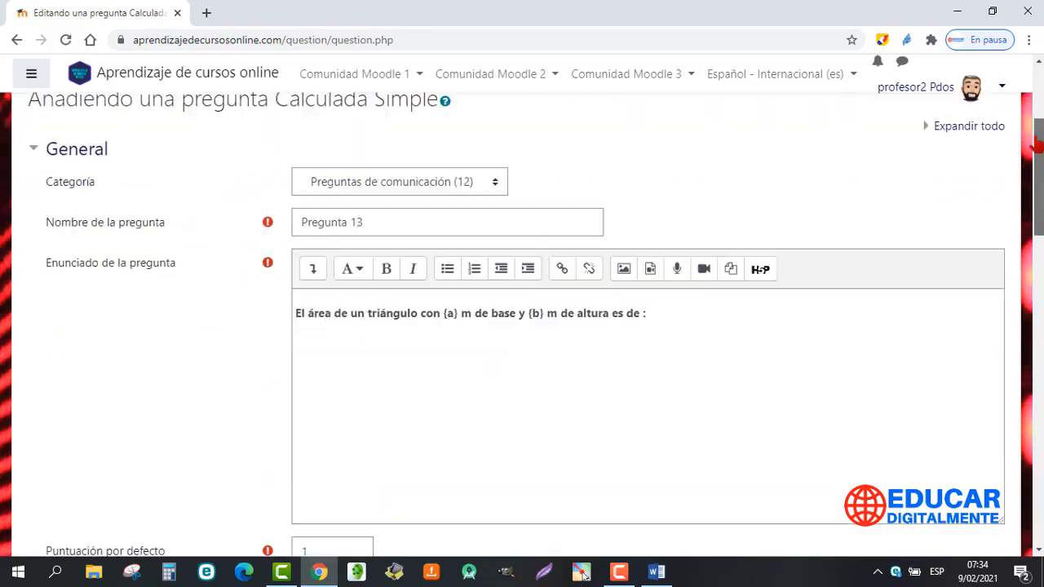
- Display the 10 generated wildcard value sets and expand the "Valores de comodines" section
{"action": "left_click_drag", "start_coordinate": [1034, 146], "coordinate": [1009, 422]}
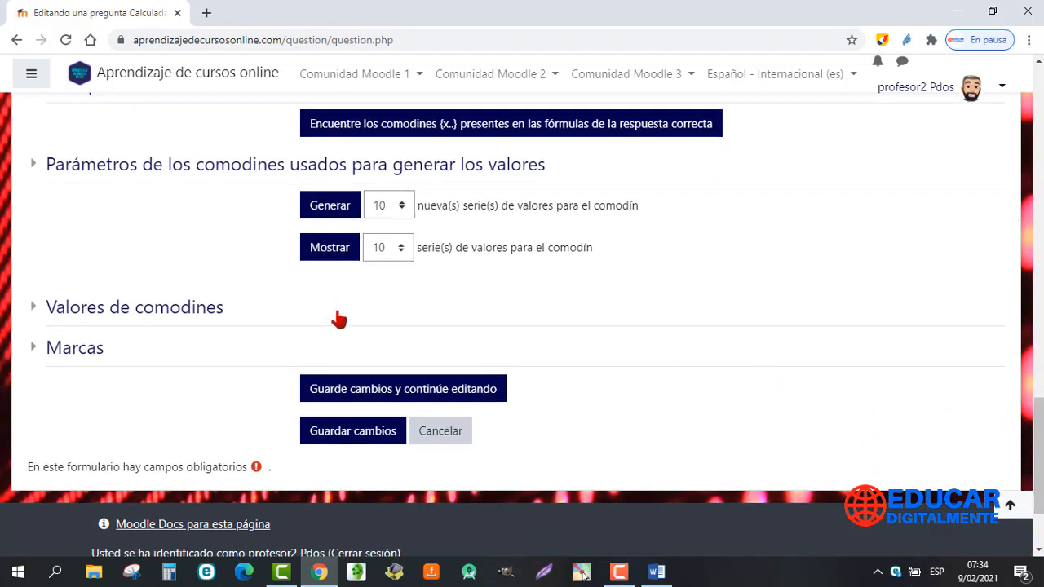
{"action": "left_click", "coordinate": [328, 255]}
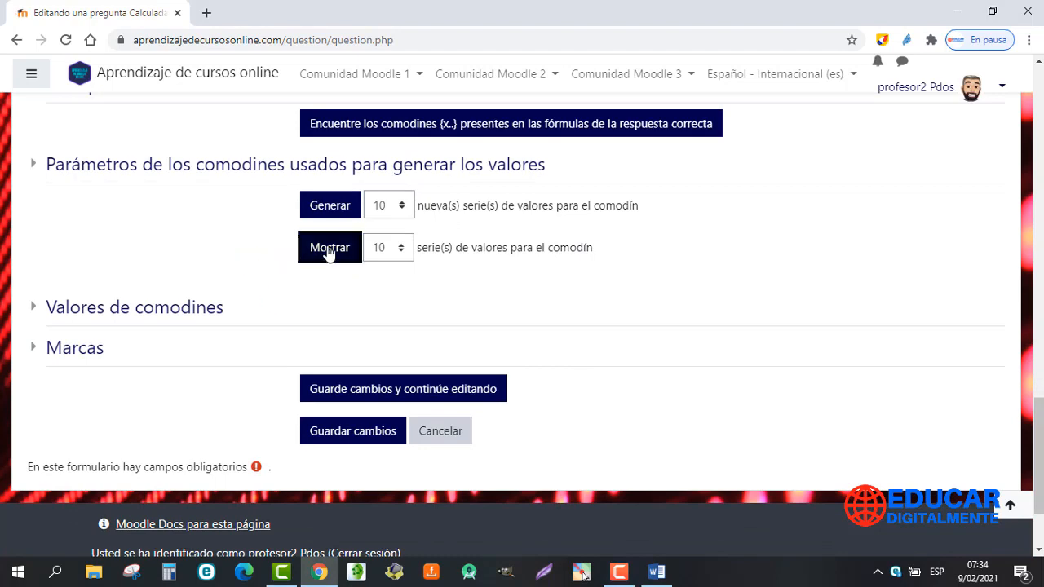
{"action": "left_click_drag", "start_coordinate": [1038, 117], "coordinate": [1038, 443]}
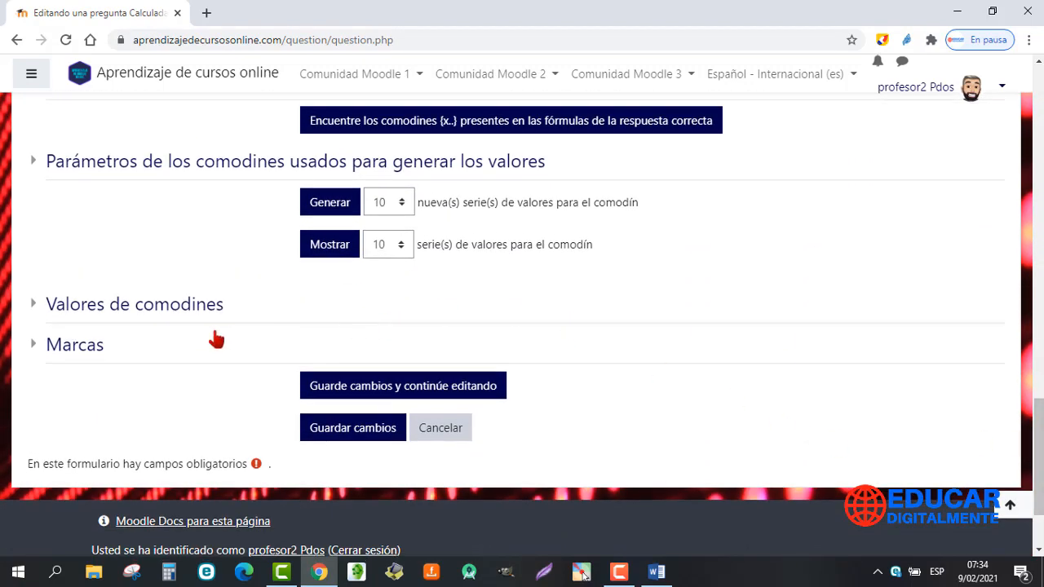
{"action": "left_click", "coordinate": [33, 307]}
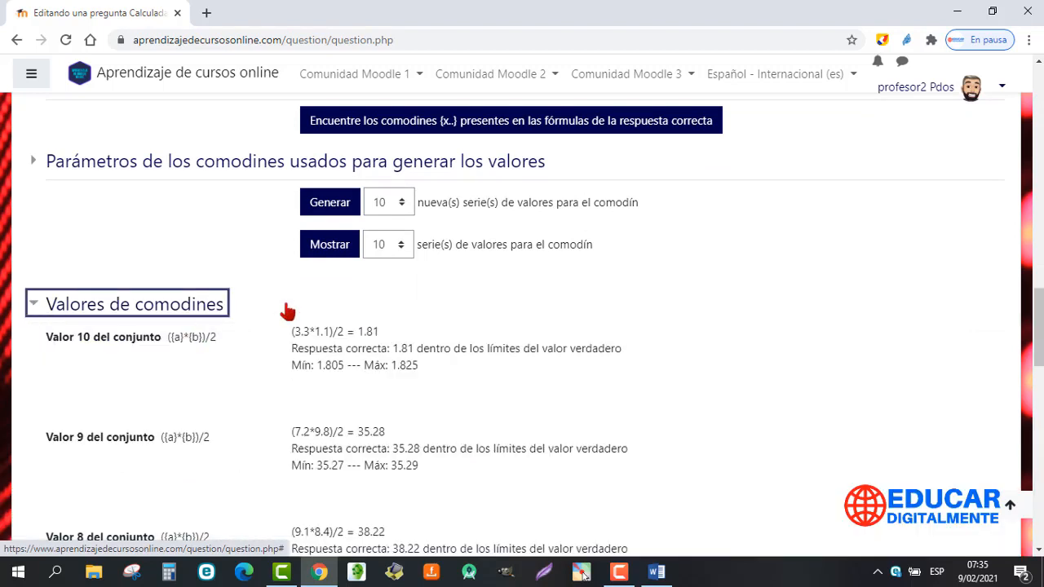
- Review the calculated values of the wildcard sets and save the question
{"action": "left_click_drag", "start_coordinate": [1039, 308], "coordinate": [1036, 265]}
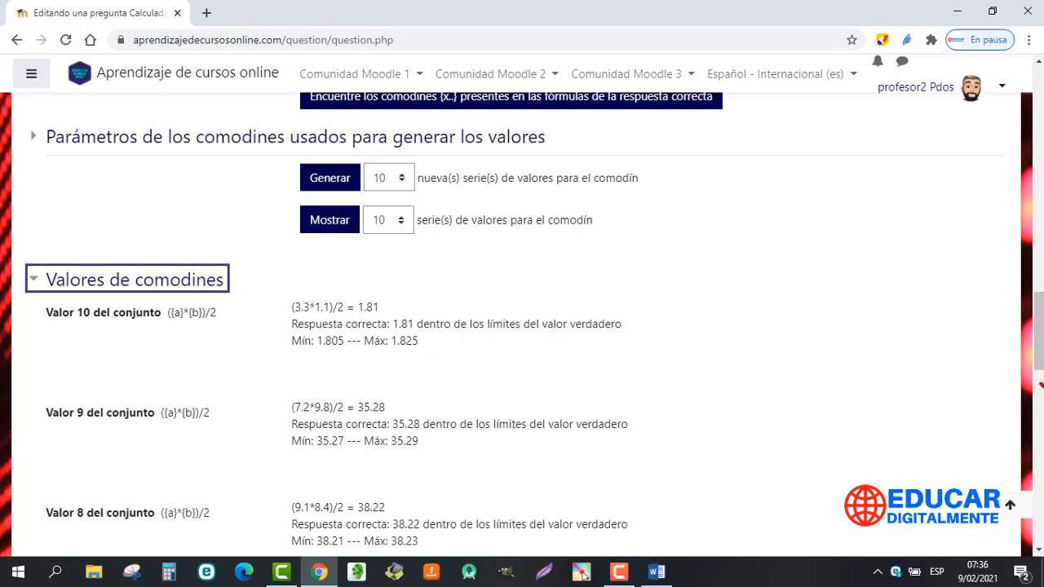
{"action": "left_click_drag", "start_coordinate": [1041, 322], "coordinate": [1037, 441]}
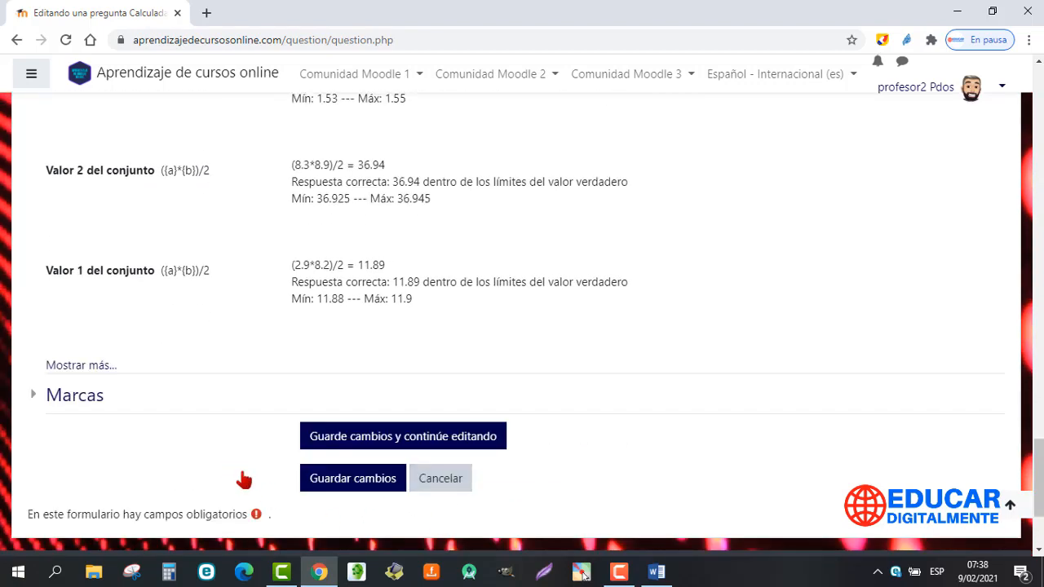
{"action": "left_click", "coordinate": [352, 478]}
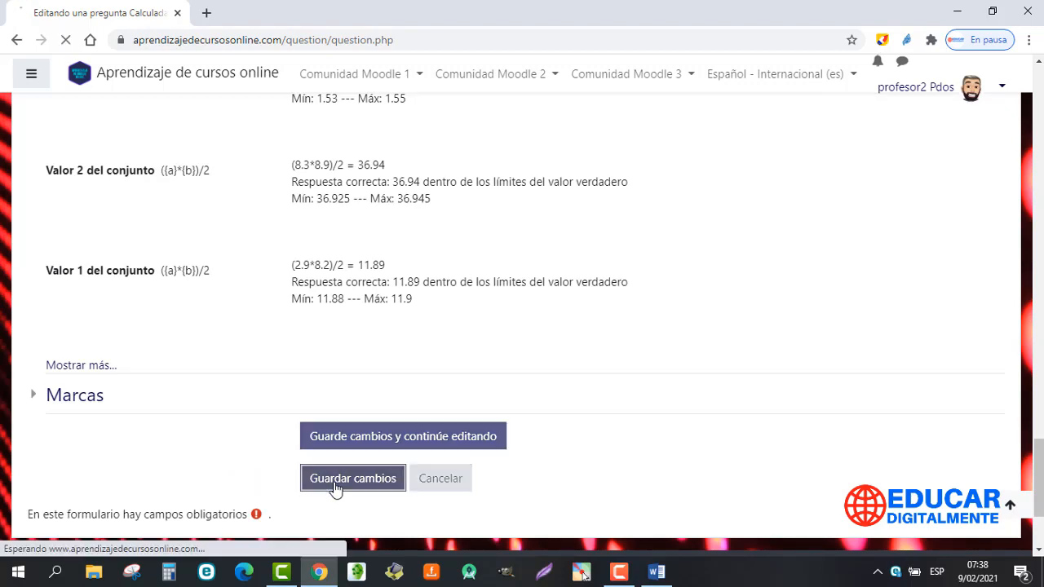
- Preview Pregunta 13, fill in the correct answer, submit and finish the attempt, and close the preview
{"action": "left_click_drag", "start_coordinate": [1038, 124], "coordinate": [1033, 279]}
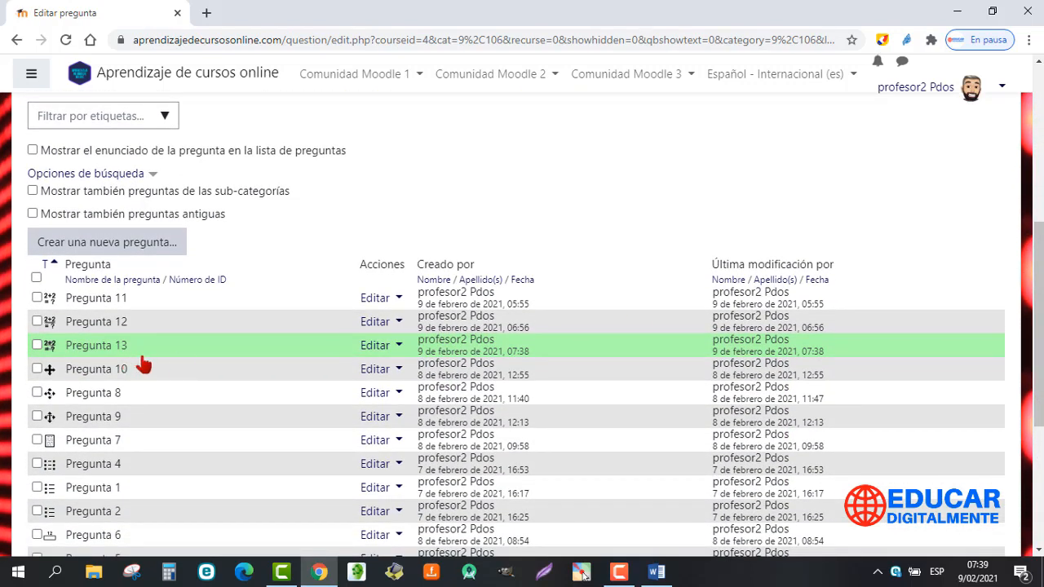
{"action": "left_click", "coordinate": [398, 349]}
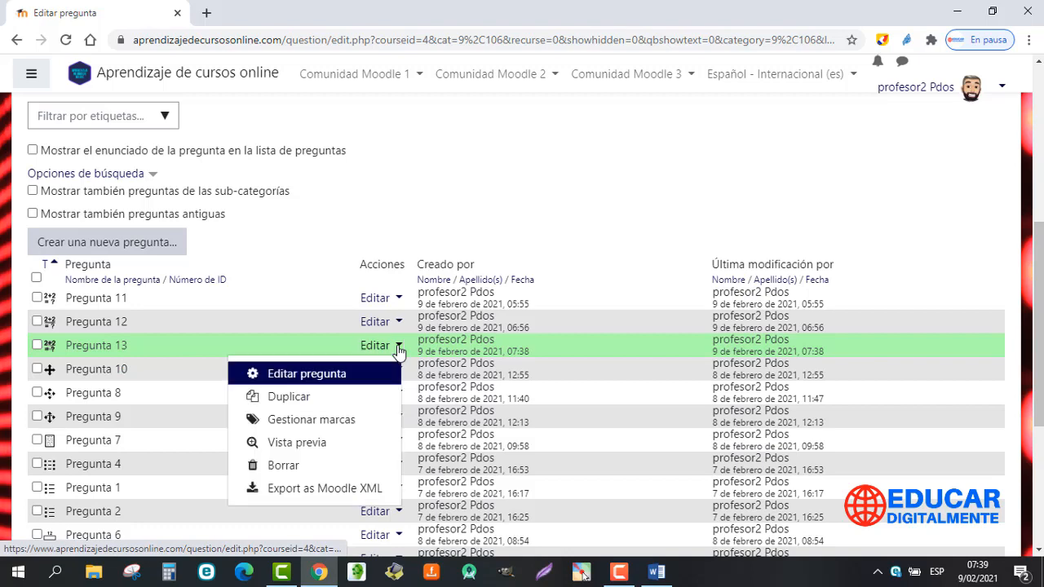
{"action": "left_click", "coordinate": [318, 449]}
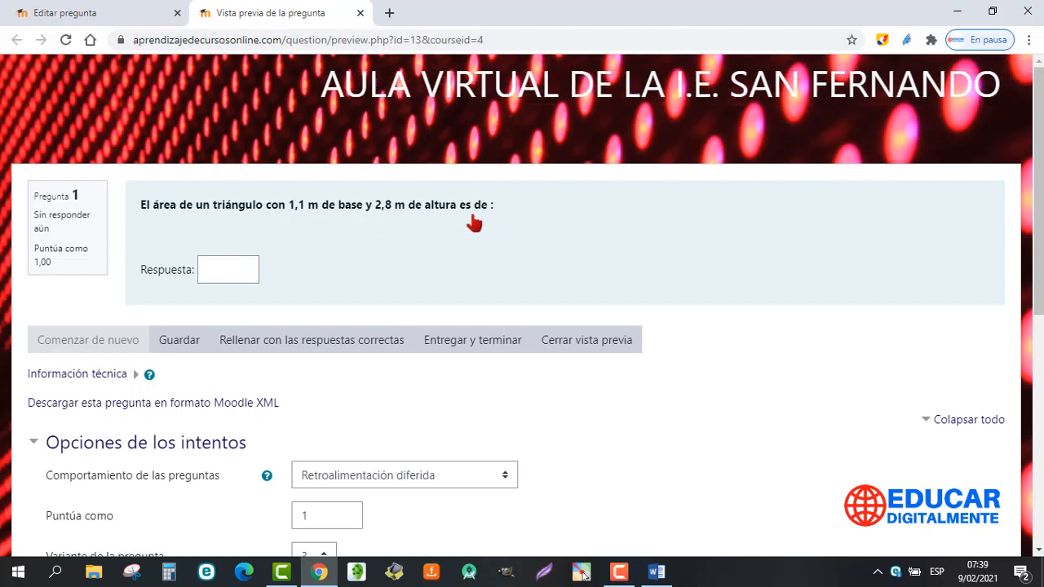
{"action": "left_click", "coordinate": [304, 340]}
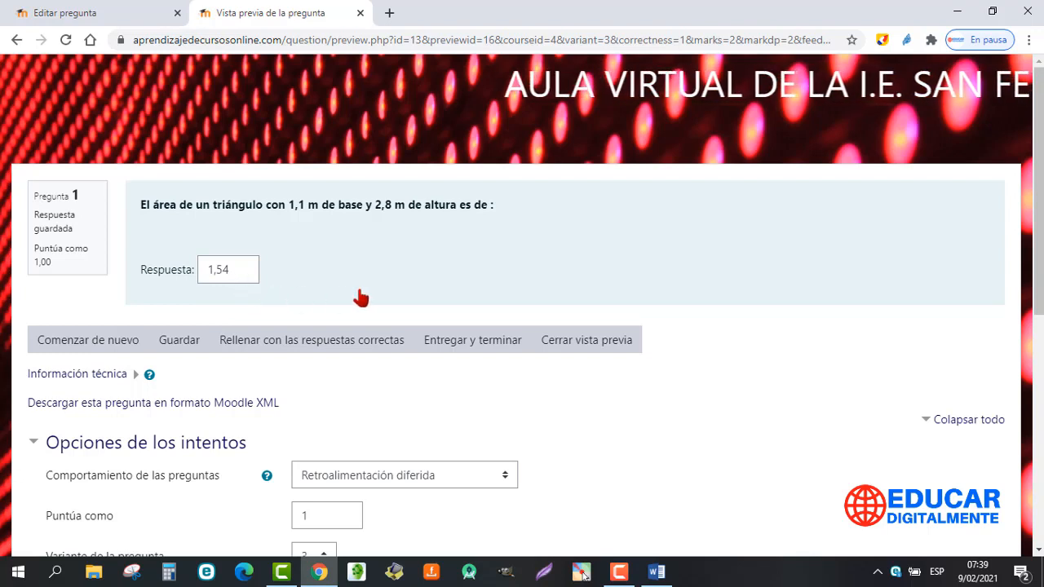
{"action": "left_click", "coordinate": [459, 347]}
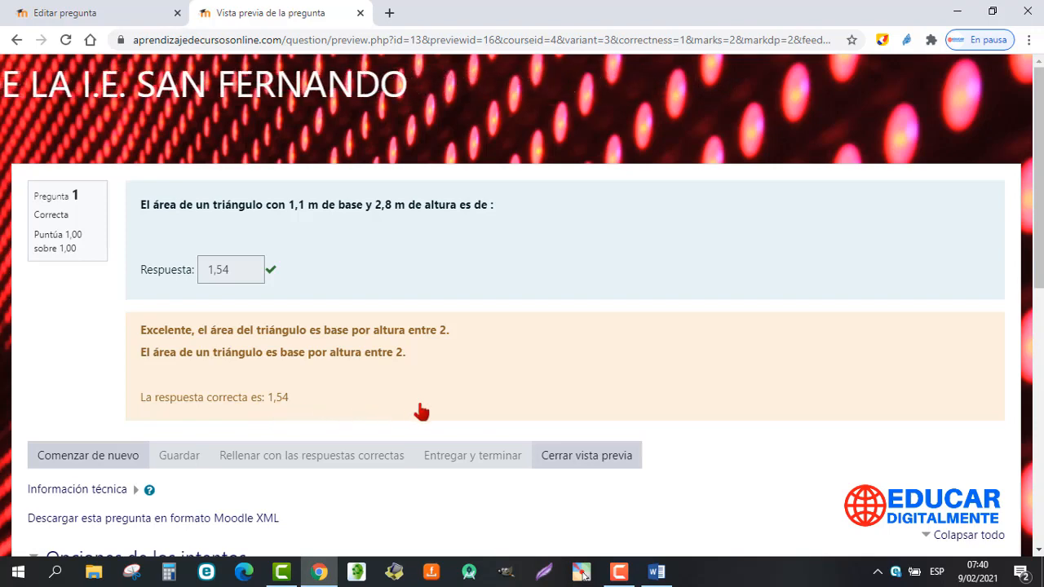
{"action": "left_click", "coordinate": [585, 458]}
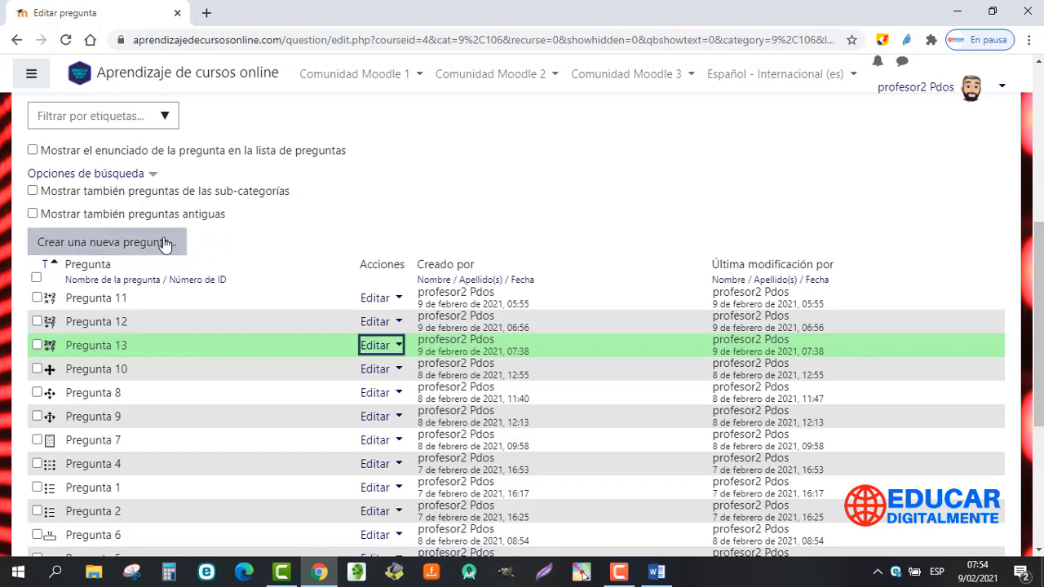
- Start a new question of the type "Elige la palabra perdida" in the question bank
{"action": "left_click", "coordinate": [162, 247]}
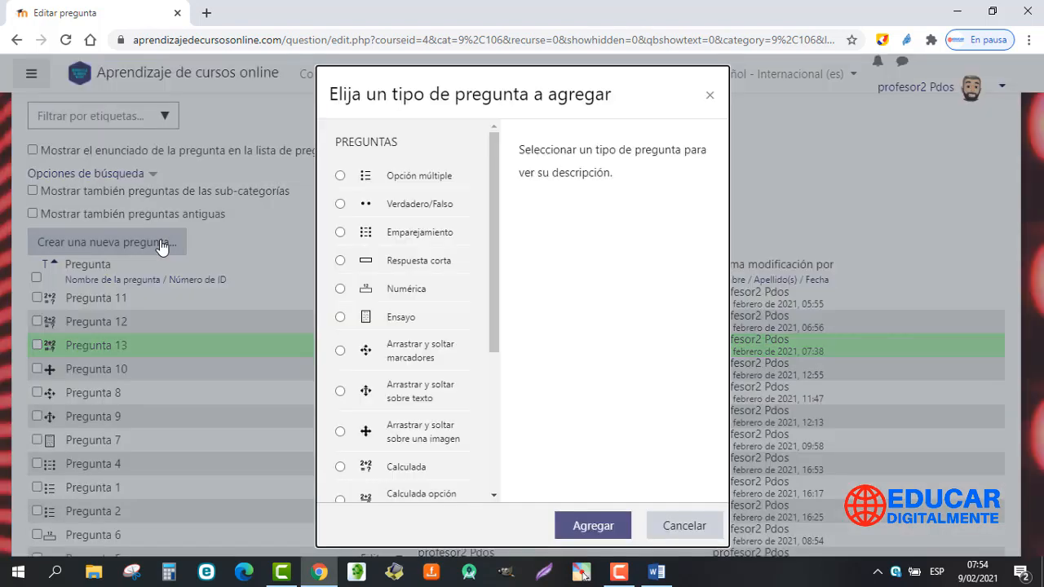
{"action": "left_click_drag", "start_coordinate": [492, 230], "coordinate": [494, 362]}
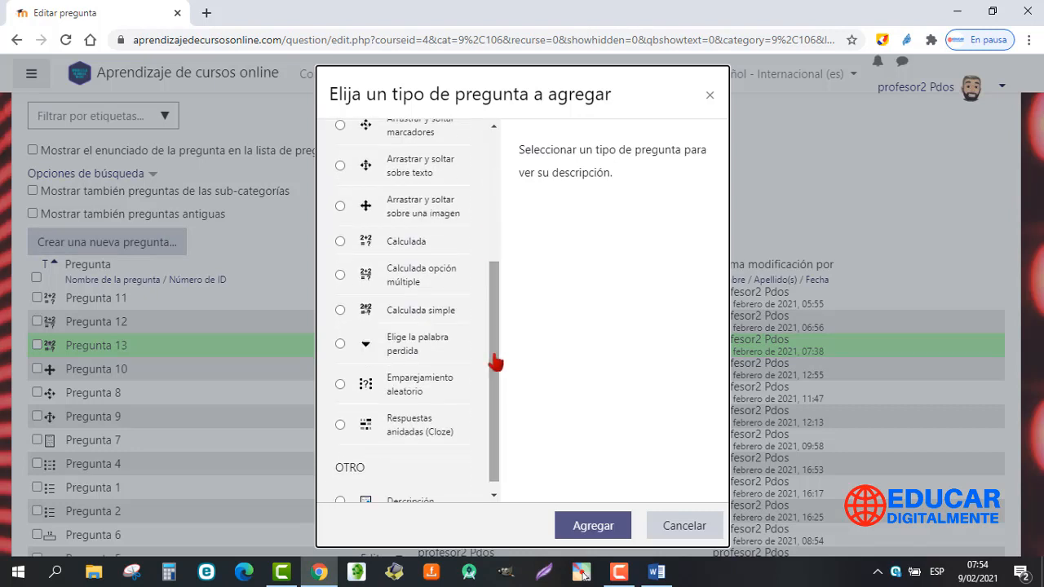
{"action": "left_click", "coordinate": [339, 344]}
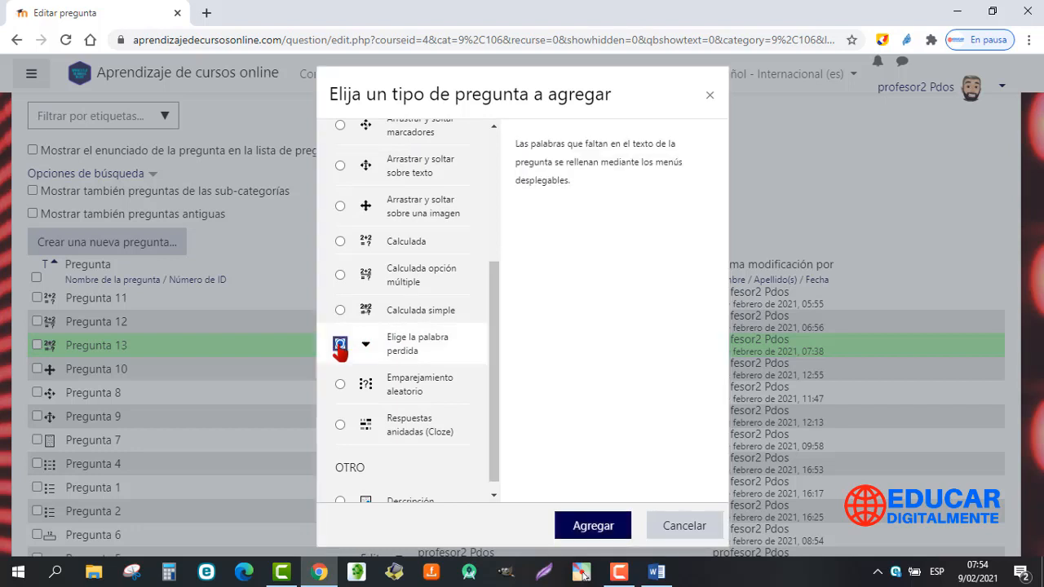
{"action": "left_click", "coordinate": [589, 529]}
{"action": "left_click", "coordinate": [588, 529]}
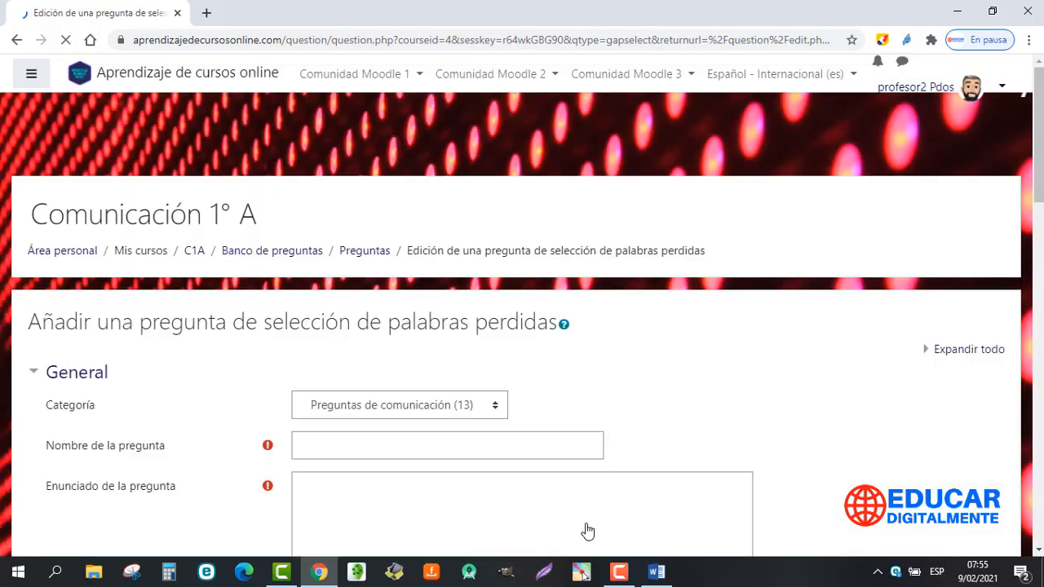
- Name the question "Pregunta 14" and enter the statement "El liderazgo transformacional es un [[1]] pensado para fomentar el [[2]] y la [[3]]..."
{"action": "left_click_drag", "start_coordinate": [1039, 150], "coordinate": [1036, 228]}
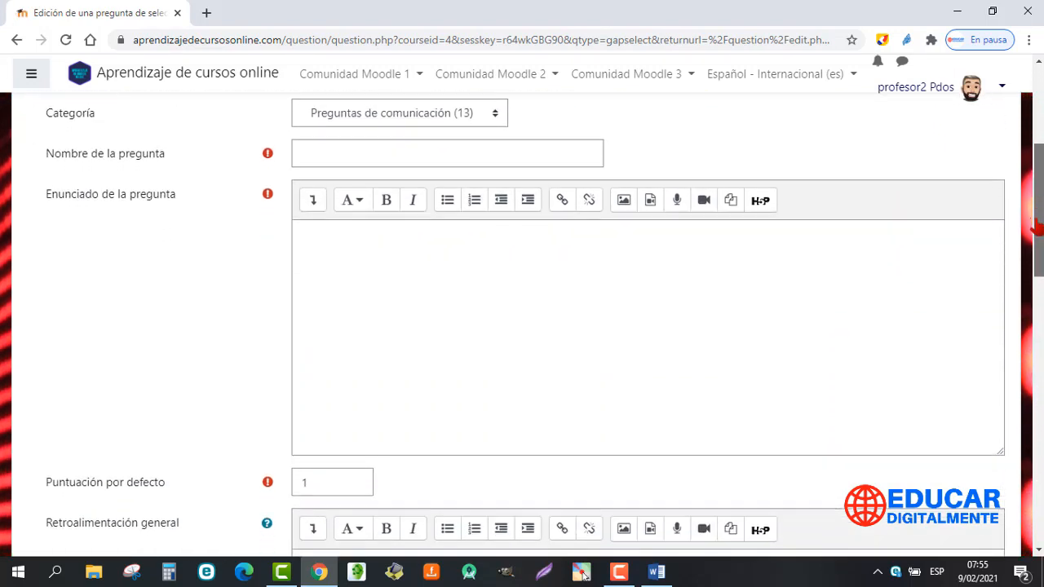
{"action": "left_click_drag", "start_coordinate": [1036, 228], "coordinate": [1037, 235]}
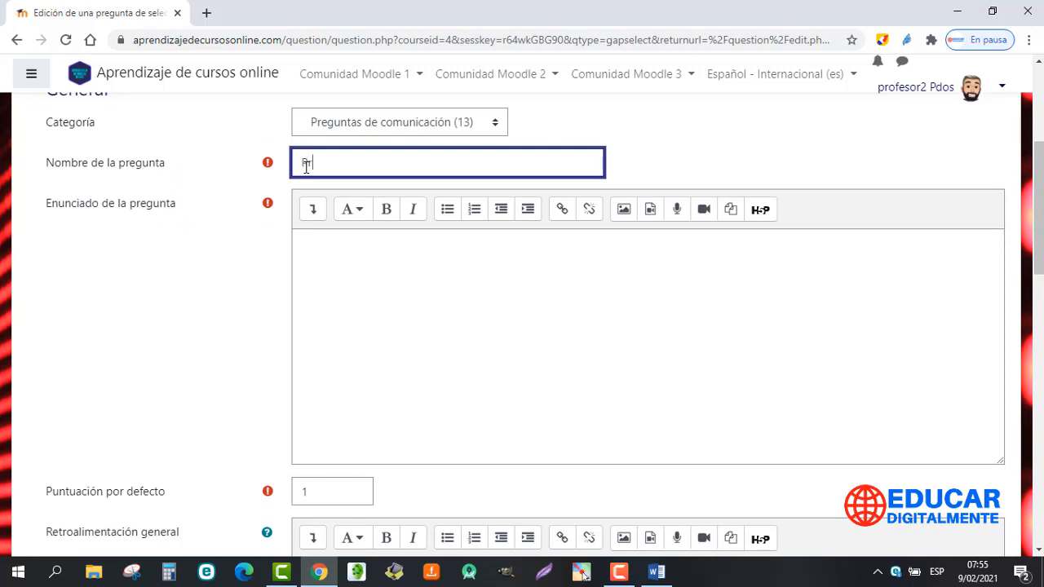
{"action": "type", "text": "egunta 14"}
{"action": "left_click", "coordinate": [327, 252]}
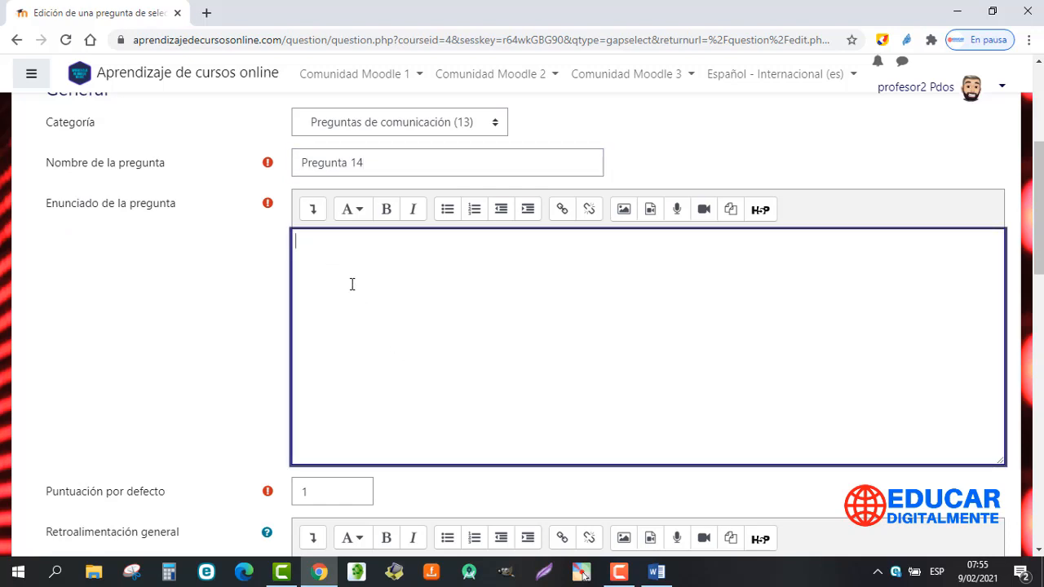
{"action": "type", "text": "El liderazgo transformacional es un [[1]] pensado para fomentar el [[2]] y la [[3]]. Se trata de un proceso que busca influir, guiar y dirigir a los miembros de una institución para seguir a su líder de forma voluntaria."}
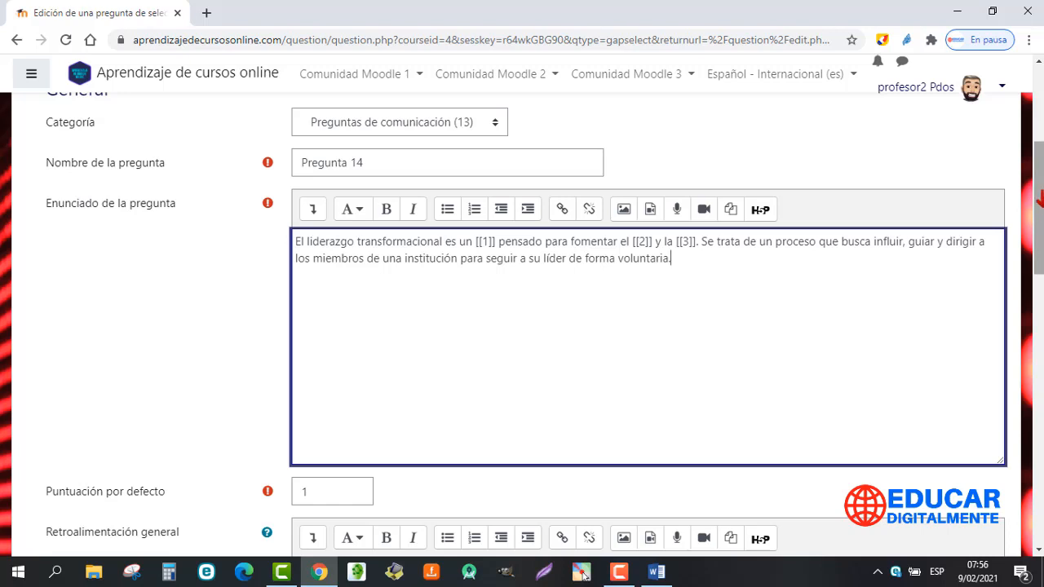
- Enter the complete leadership statement as general feedback, with "método", "cambio" and "creatividad" in place of the gaps, and compare it with the question text
{"action": "left_click_drag", "start_coordinate": [1040, 198], "coordinate": [1040, 292]}
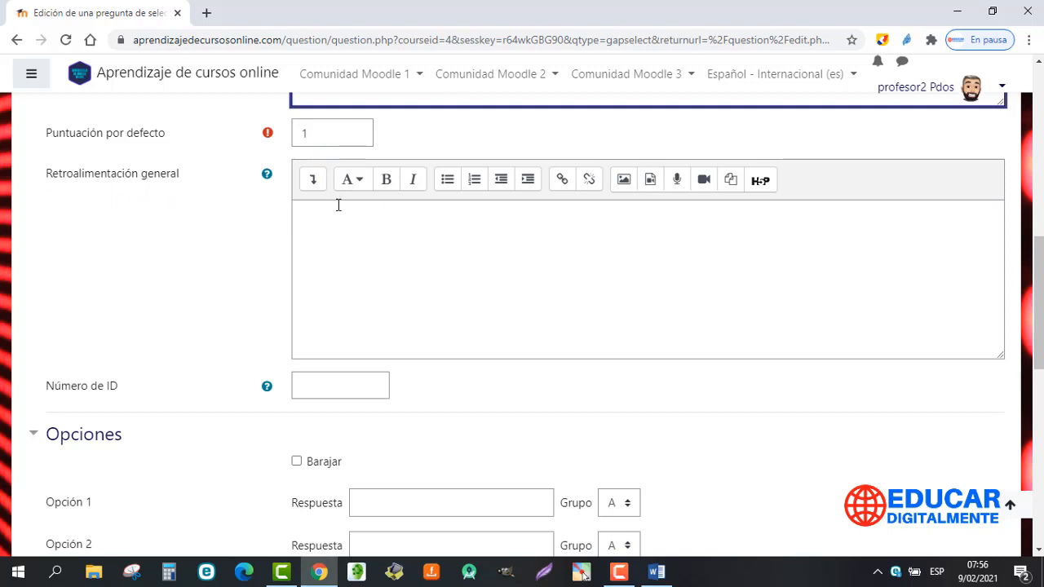
{"action": "left_click", "coordinate": [338, 205]}
{"action": "type", "text": "El liderazgo transformacional es un método pensado para fomentar el cambio y la creatividad. Se trata de un proceso que busca influir, guiar y dirigir a los miembros de una institución para seguir a su líder de forma voluntaria."}
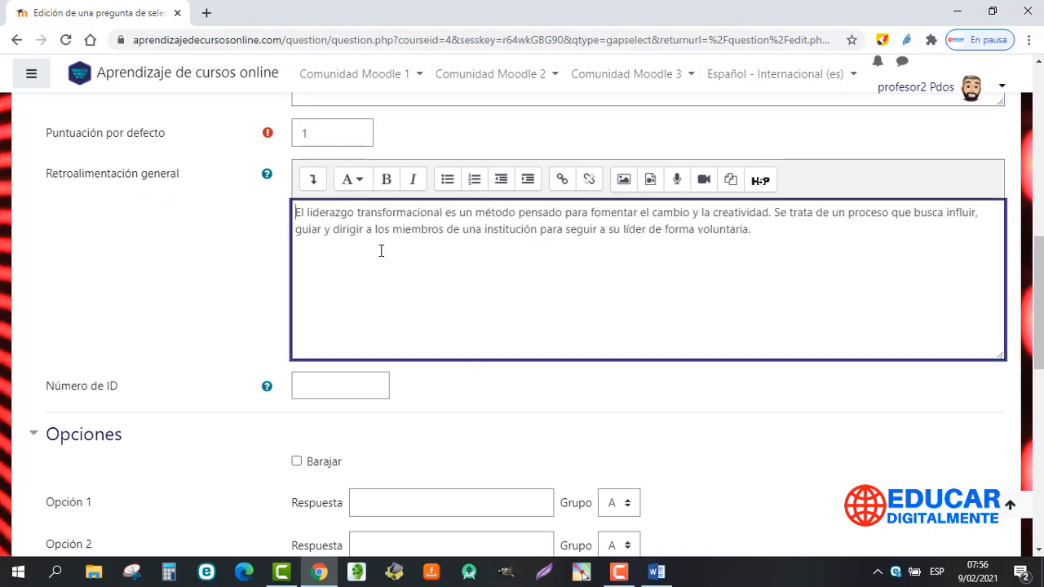
{"action": "scroll", "coordinate": [1039, 309], "scroll_direction": "up", "scroll_amount": 1}
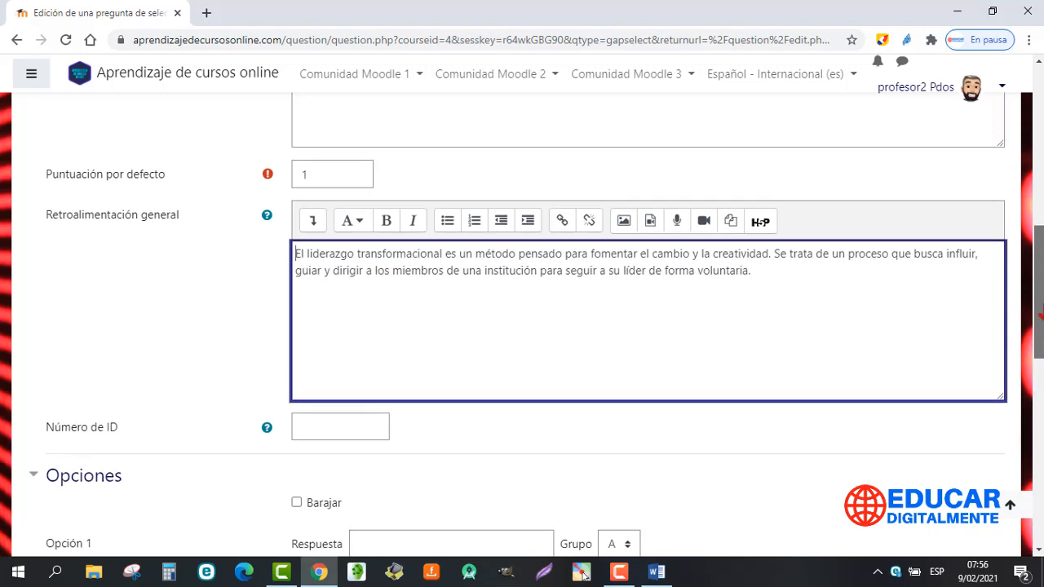
{"action": "left_click_drag", "start_coordinate": [1040, 312], "coordinate": [1040, 252]}
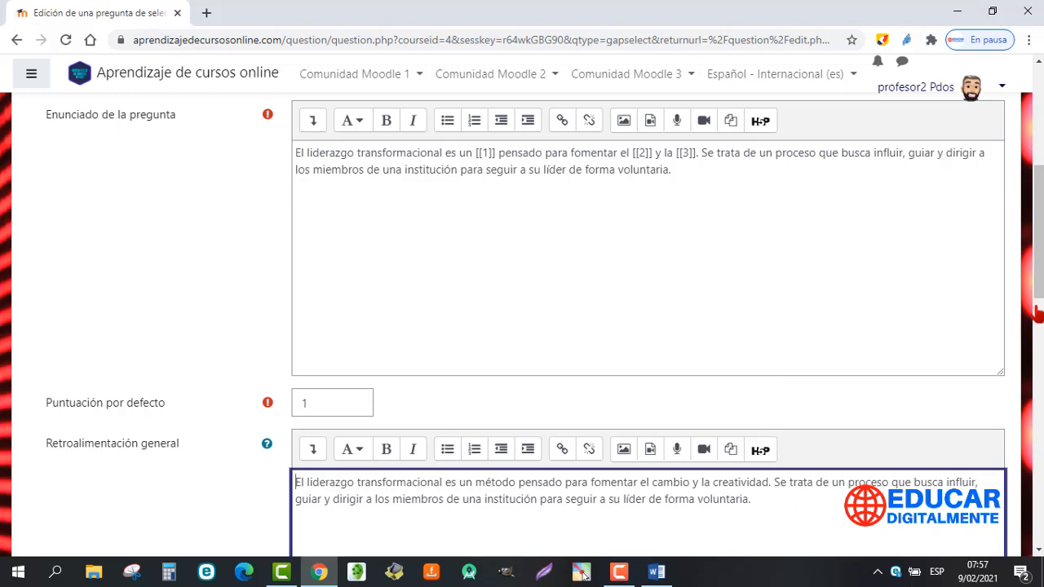
- Copy the word "método" from the general feedback into the answer of Opción 1
{"action": "left_click_drag", "start_coordinate": [1040, 278], "coordinate": [1039, 413]}
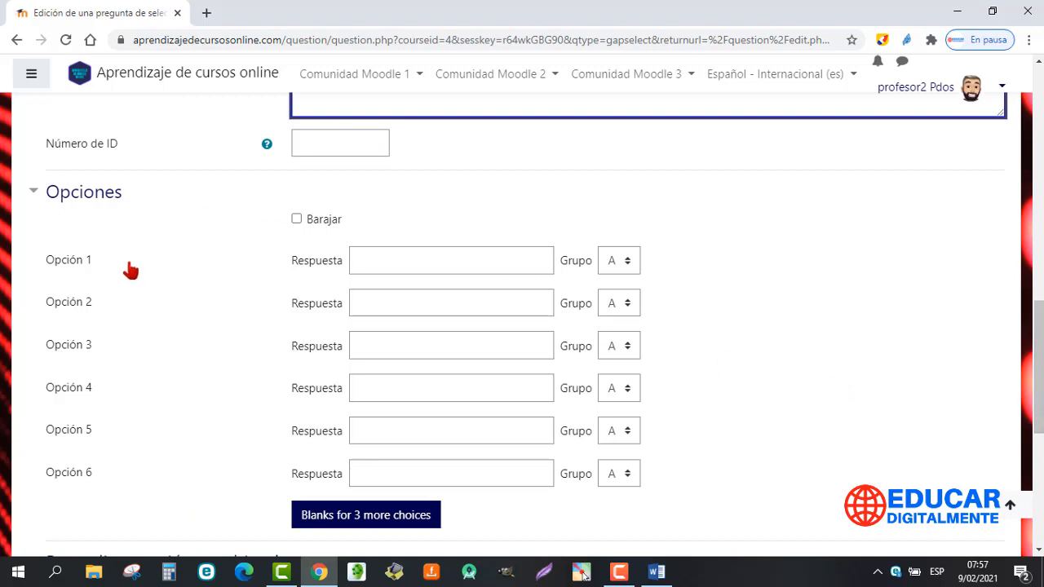
{"action": "left_click", "coordinate": [378, 262]}
{"action": "scroll", "coordinate": [478, 274], "scroll_direction": "up", "scroll_amount": 4}
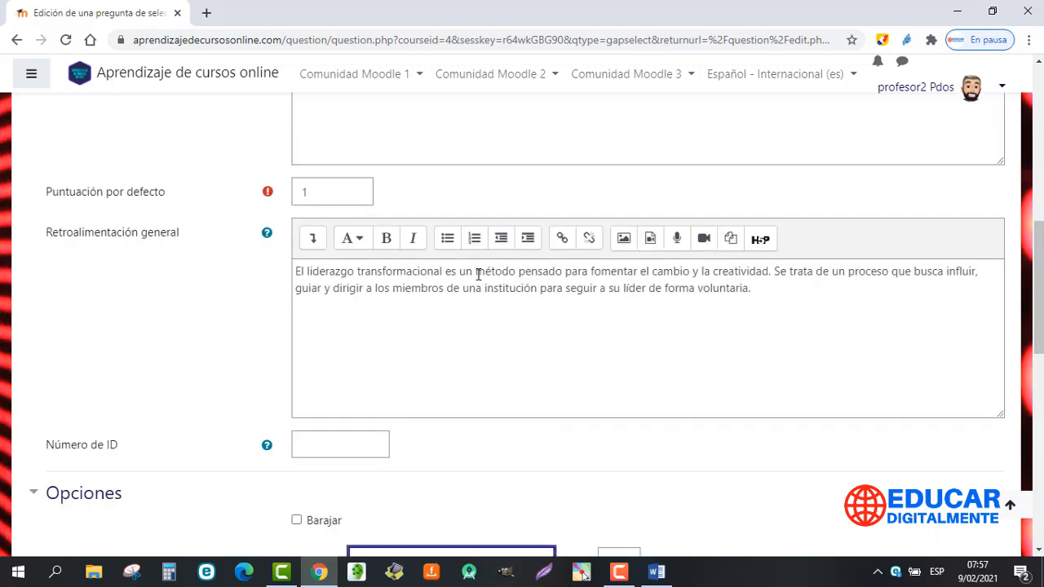
{"action": "left_click_drag", "start_coordinate": [477, 274], "coordinate": [516, 273]}
{"action": "key", "text": "ctrl+c"}
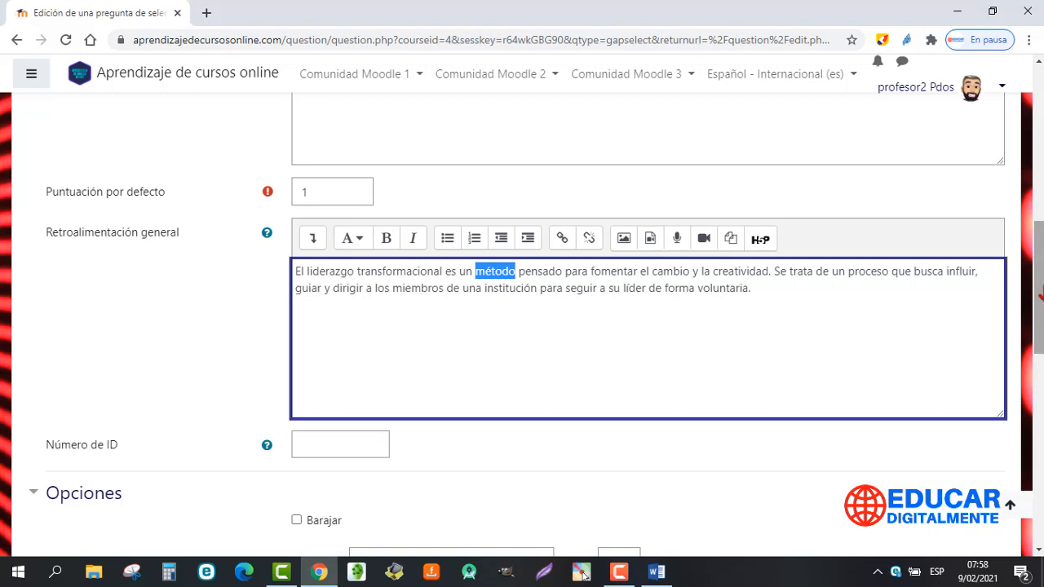
{"action": "scroll", "coordinate": [642, 401], "scroll_direction": "down", "scroll_amount": 3}
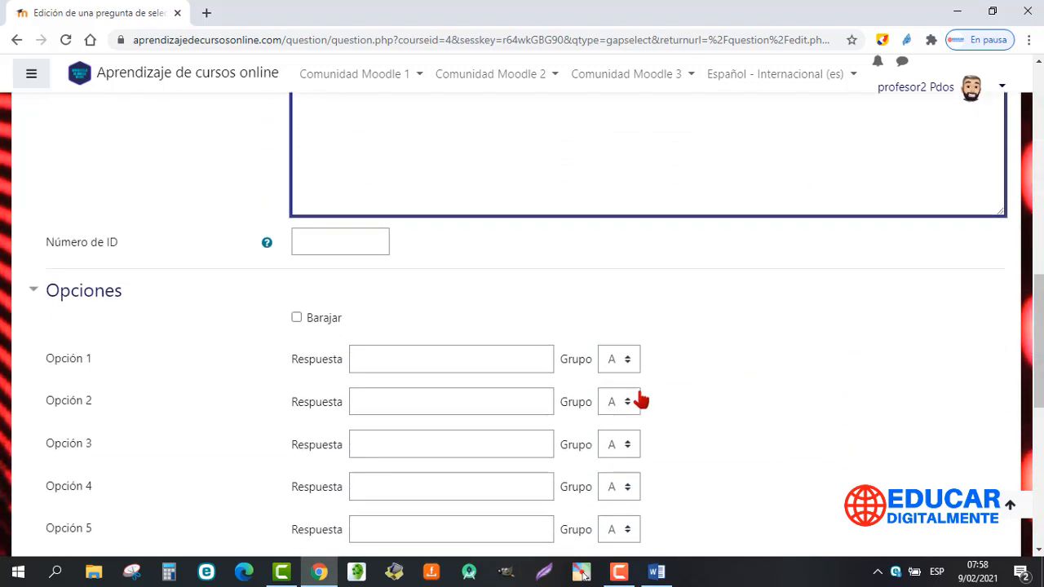
{"action": "left_click", "coordinate": [406, 358]}
{"action": "key", "text": "ctrl+v"}
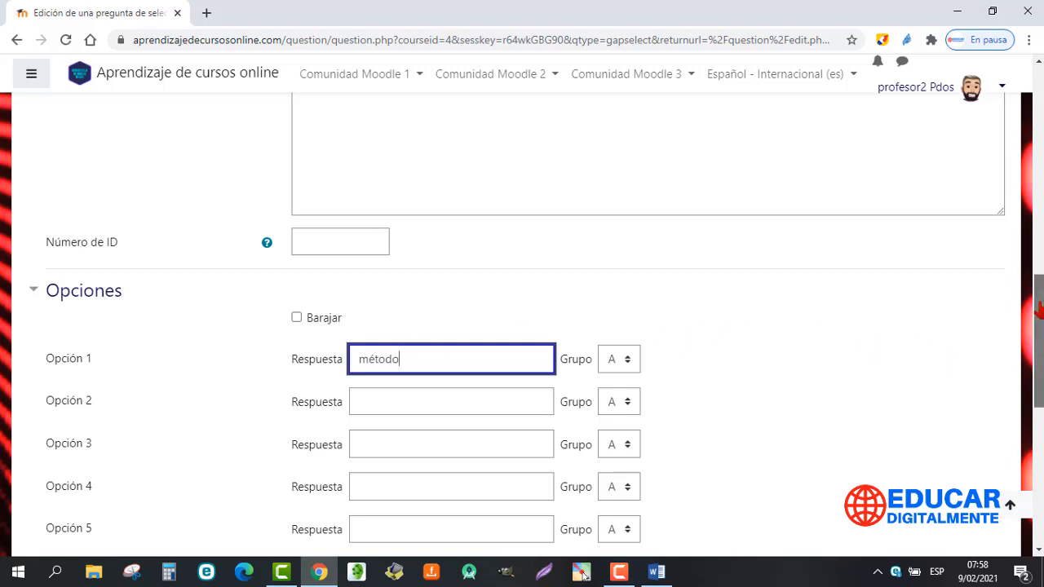
- Copy the word "cambio" from the general feedback into the answer of Opción 2
{"action": "scroll", "coordinate": [1038, 281], "scroll_direction": "up", "scroll_amount": 1}
{"action": "mouse_move", "coordinate": [1038, 289]}
{"action": "left_mouse_down"}
{"action": "mouse_move", "coordinate": [1039, 276]}
{"action": "mouse_move", "coordinate": [1039, 291]}
{"action": "left_mouse_up"}
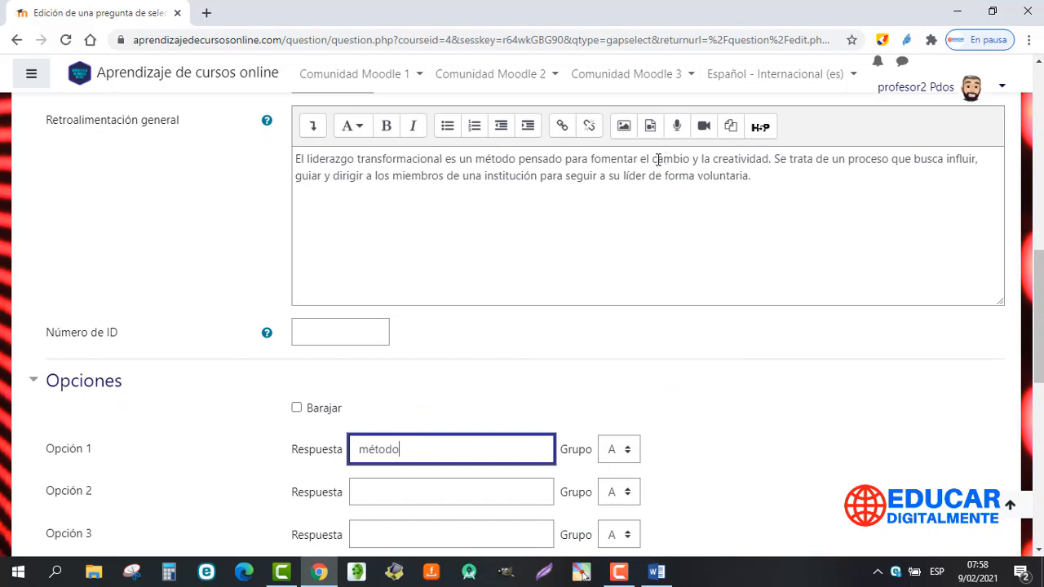
{"action": "left_click_drag", "start_coordinate": [654, 159], "coordinate": [690, 159]}
{"action": "key", "text": "ctrl+c"}
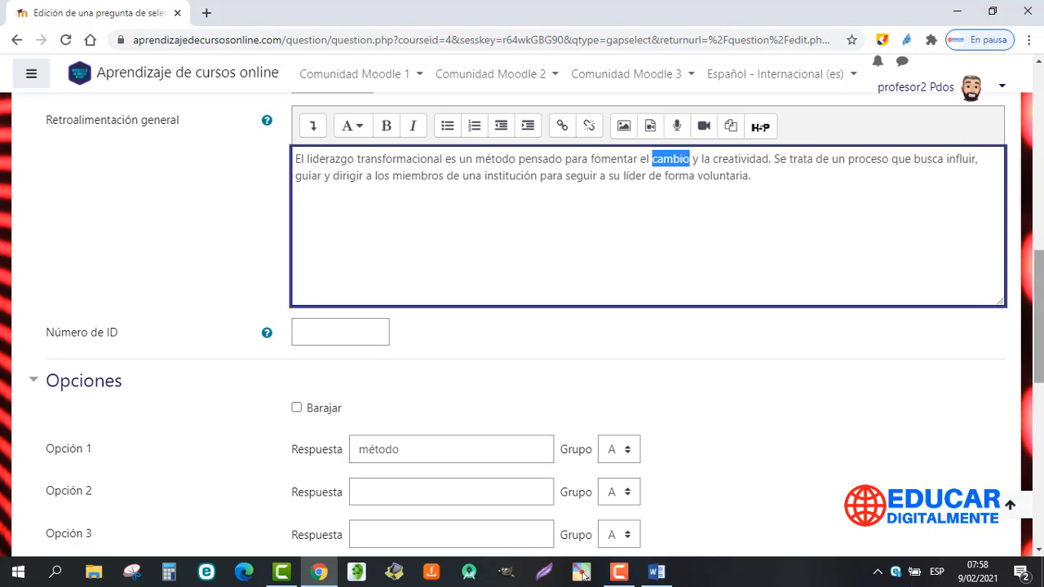
{"action": "scroll", "coordinate": [1039, 277], "scroll_direction": "down", "scroll_amount": 2}
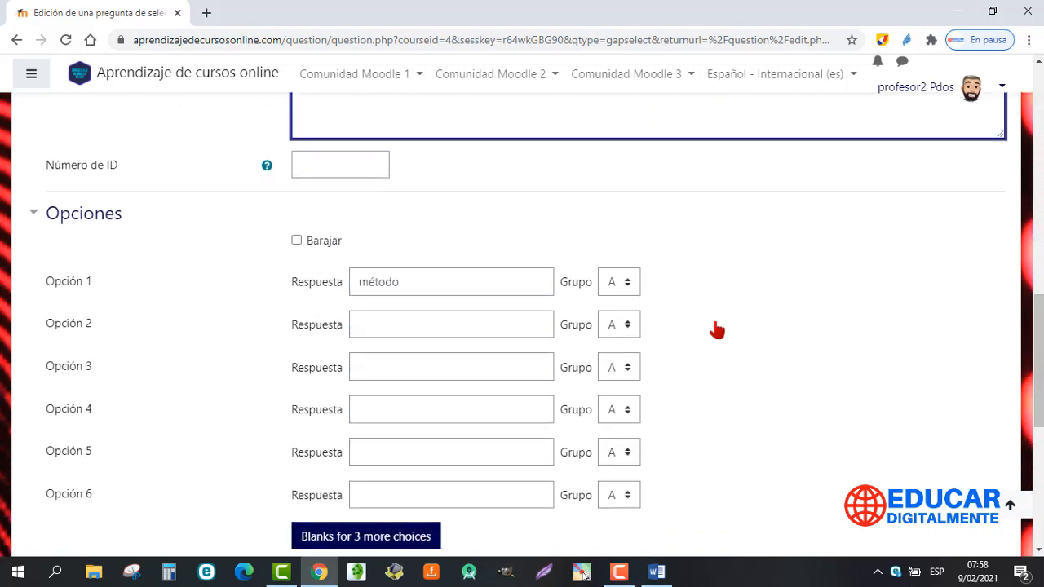
{"action": "left_click", "coordinate": [402, 330]}
{"action": "key", "text": "ctrl+v"}
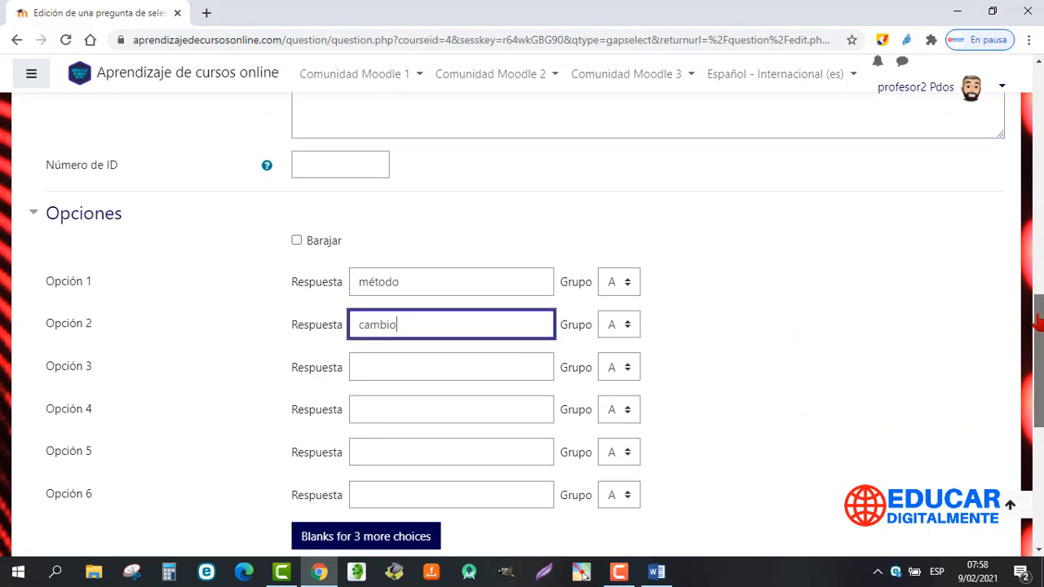
- Copy the word "creatividad" from the general feedback into the answer of Opción 3
{"action": "scroll", "coordinate": [1038, 286], "scroll_direction": "up", "scroll_amount": 2}
{"action": "scroll", "coordinate": [1038, 285], "scroll_direction": "up", "scroll_amount": 1}
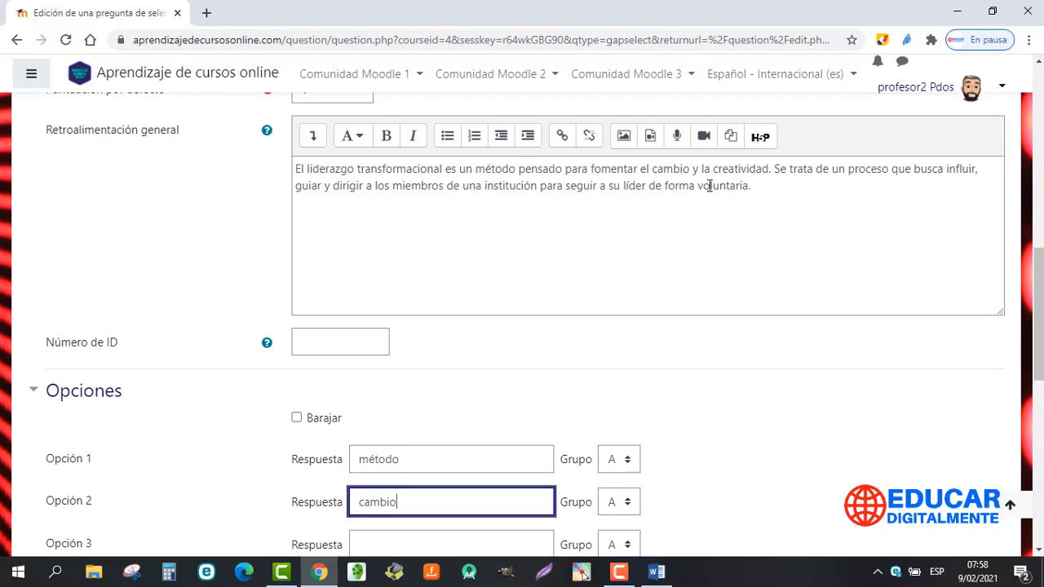
{"action": "left_click_drag", "start_coordinate": [713, 168], "coordinate": [769, 169]}
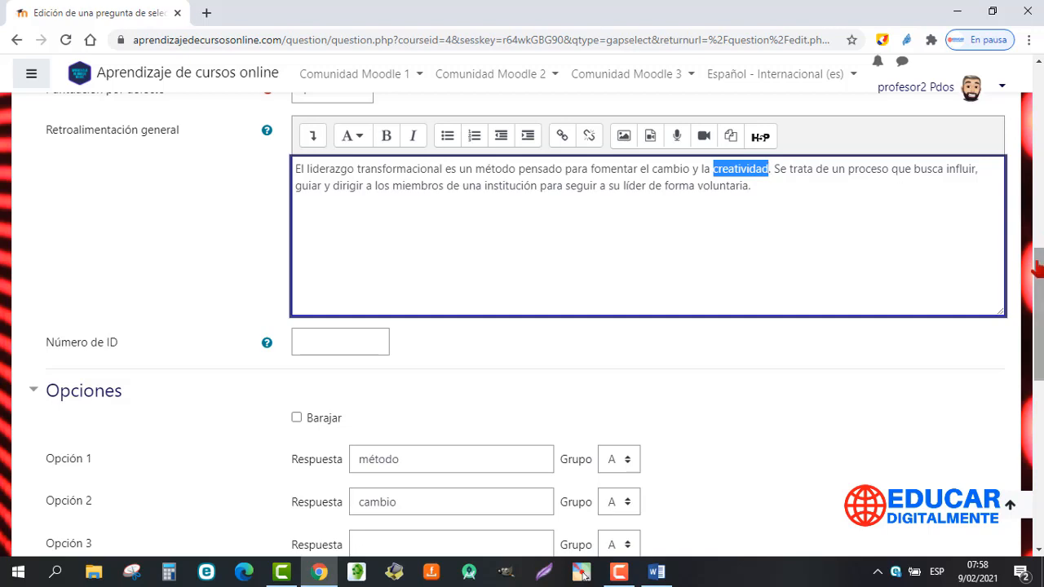
{"action": "scroll", "coordinate": [1037, 302], "scroll_direction": "down", "scroll_amount": 1}
{"action": "scroll", "coordinate": [679, 300], "scroll_direction": "down", "scroll_amount": 1}
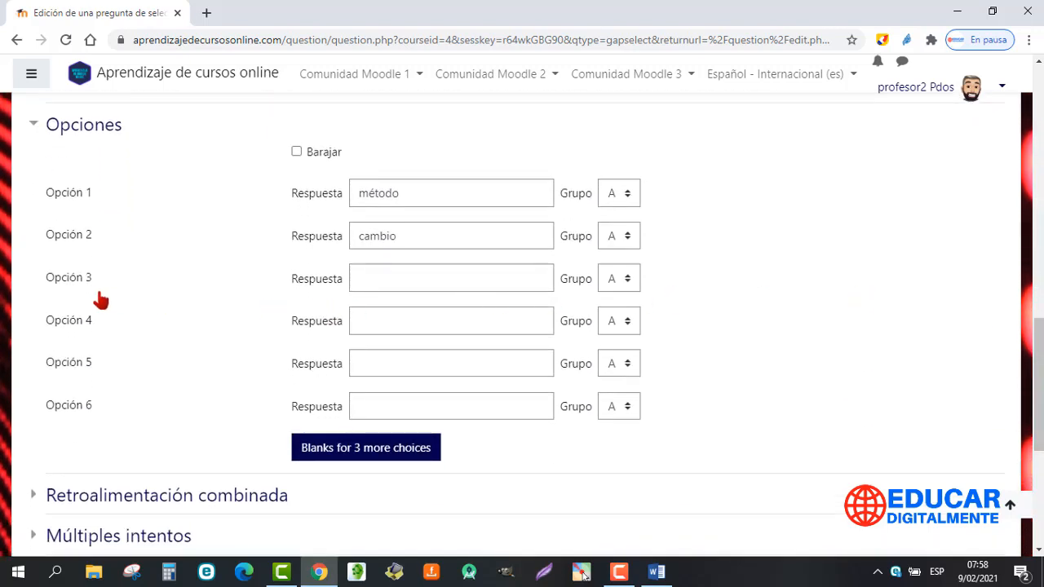
{"action": "left_click", "coordinate": [382, 279]}
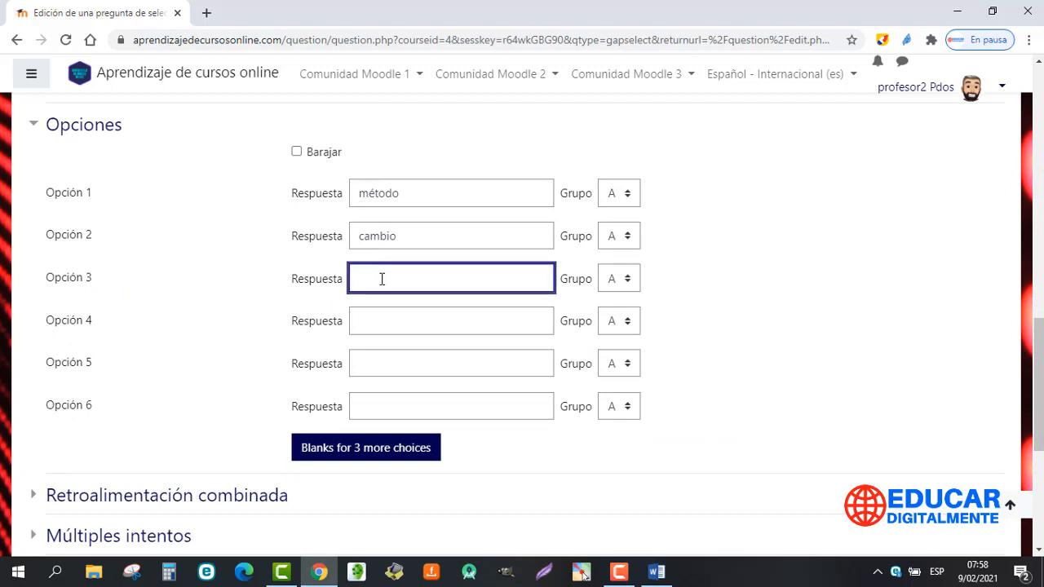
- Enable shuffling (Barajar) of the answer options and save the question
{"action": "left_click", "coordinate": [655, 188]}
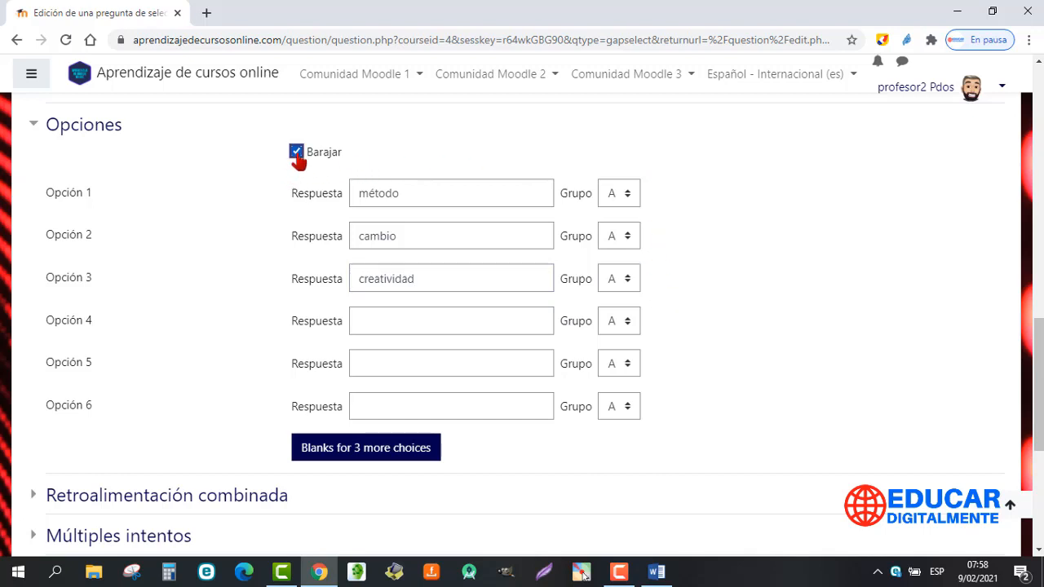
{"action": "left_click_drag", "start_coordinate": [1037, 332], "coordinate": [1036, 388]}
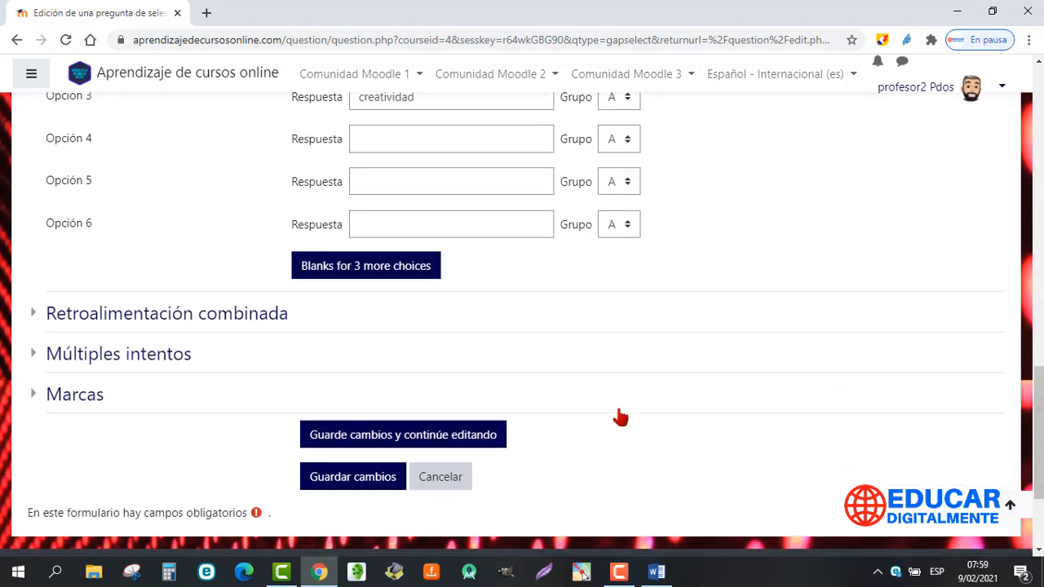
{"action": "left_click", "coordinate": [337, 486]}
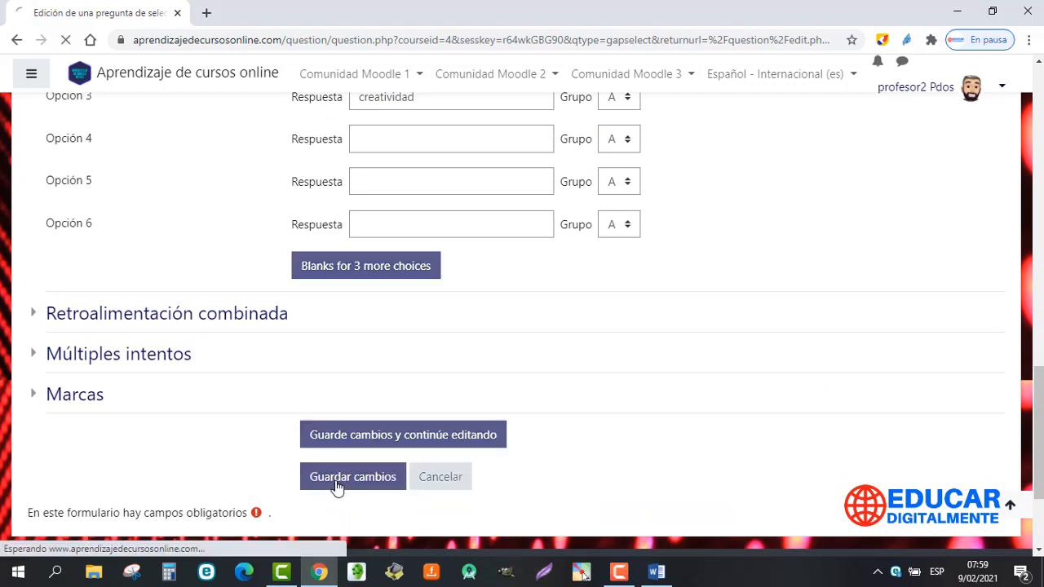
- Preview Pregunta 14 and fill its three gaps in order with "método", "cambio" and "creatividad"
{"action": "left_click_drag", "start_coordinate": [1035, 216], "coordinate": [1032, 373]}
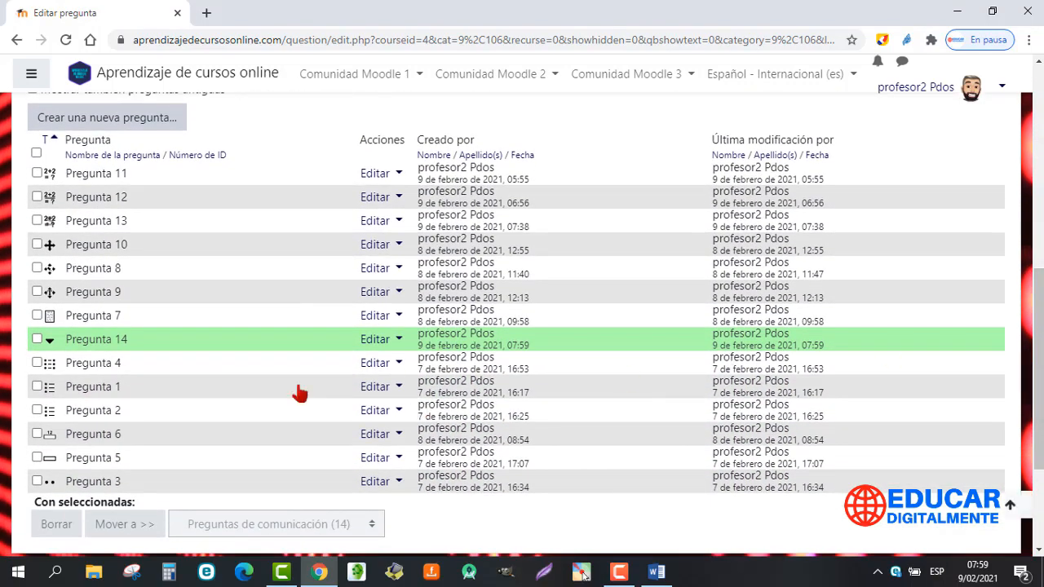
{"action": "left_click", "coordinate": [399, 342]}
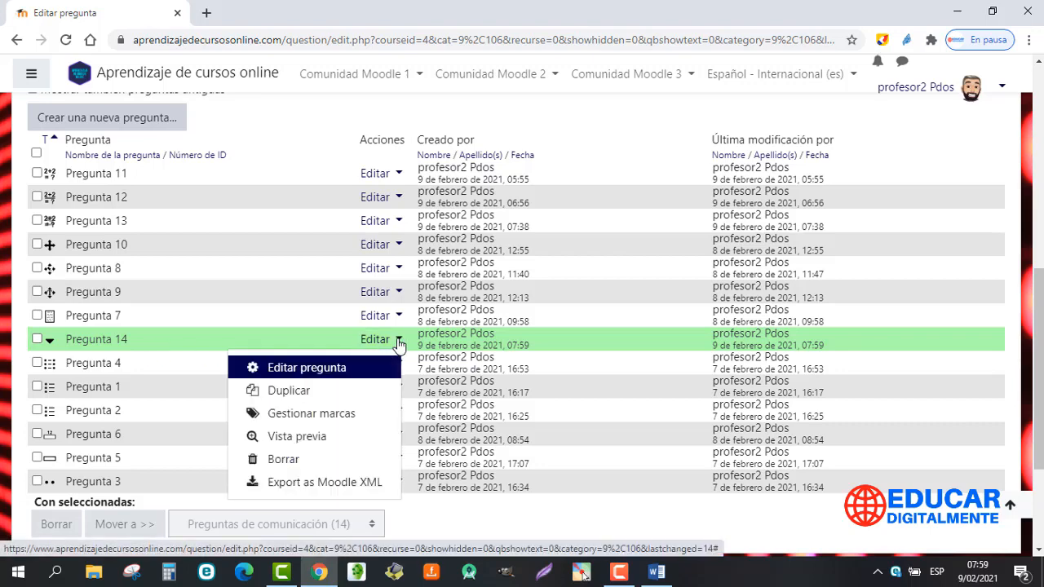
{"action": "left_click", "coordinate": [316, 448]}
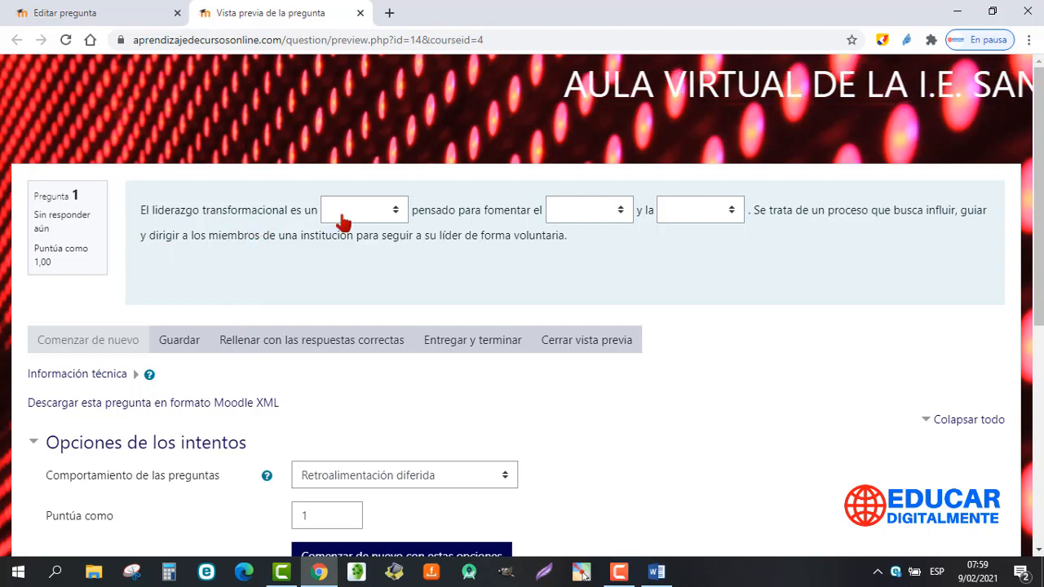
{"action": "left_click", "coordinate": [397, 213]}
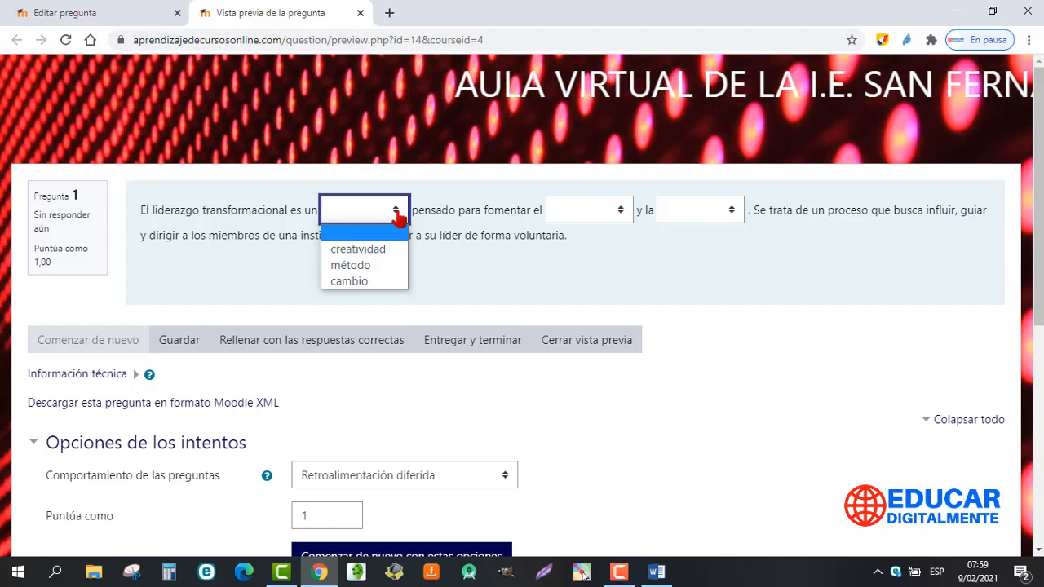
{"action": "left_click", "coordinate": [350, 266]}
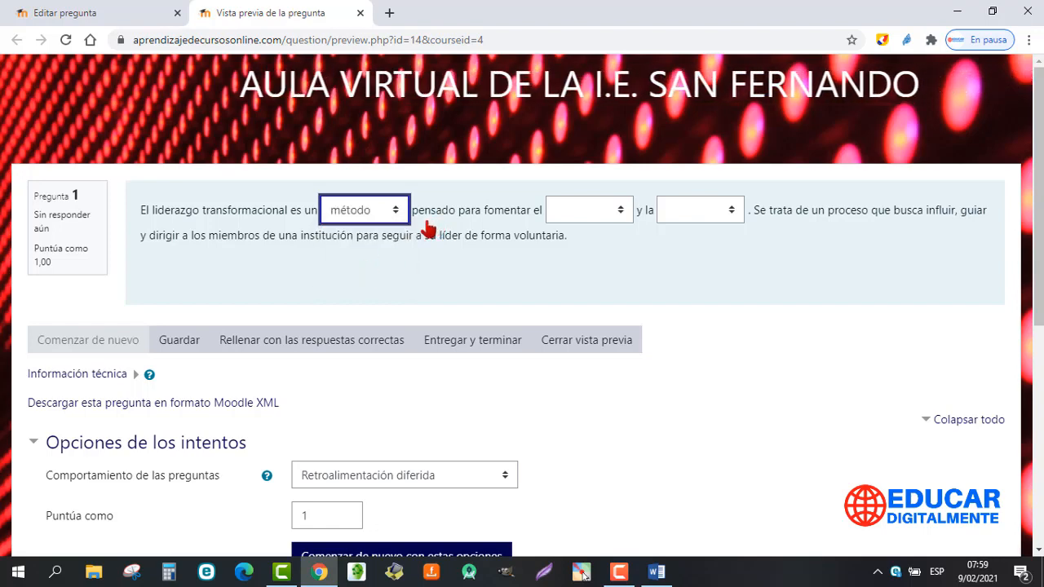
{"action": "left_click", "coordinate": [622, 214]}
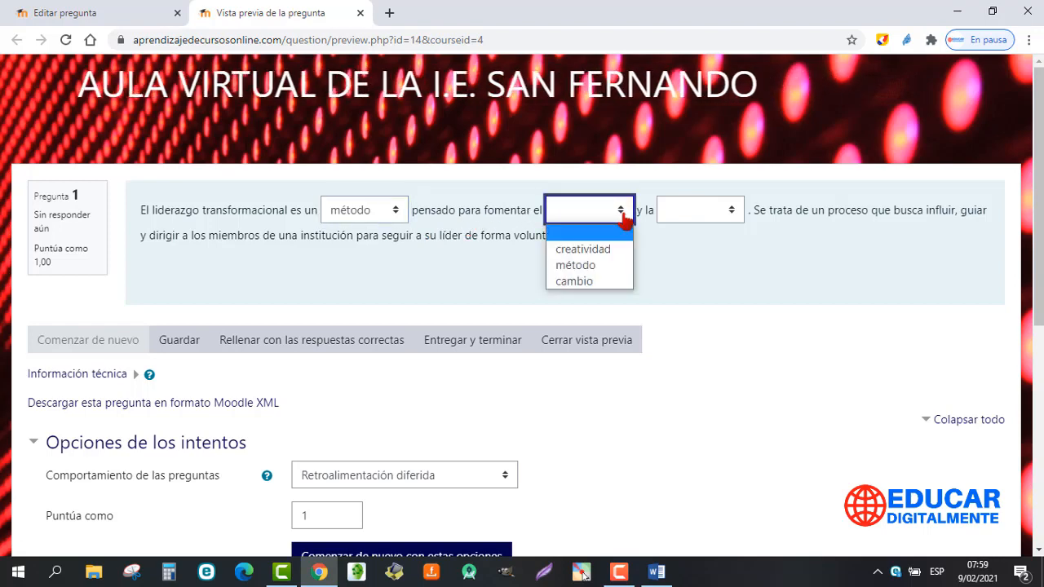
{"action": "left_click", "coordinate": [594, 283]}
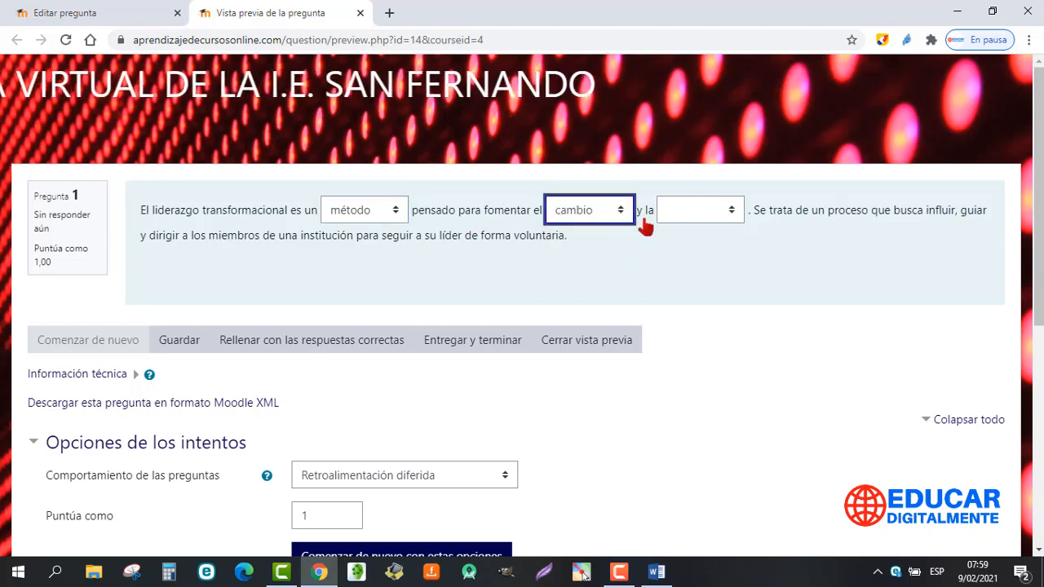
{"action": "left_click", "coordinate": [733, 216]}
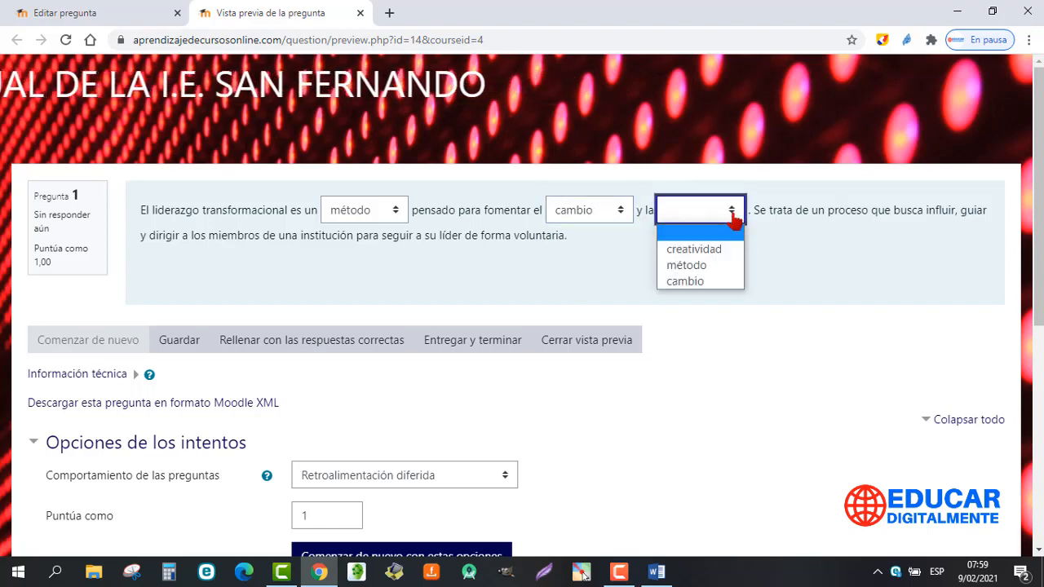
{"action": "left_click", "coordinate": [717, 252]}
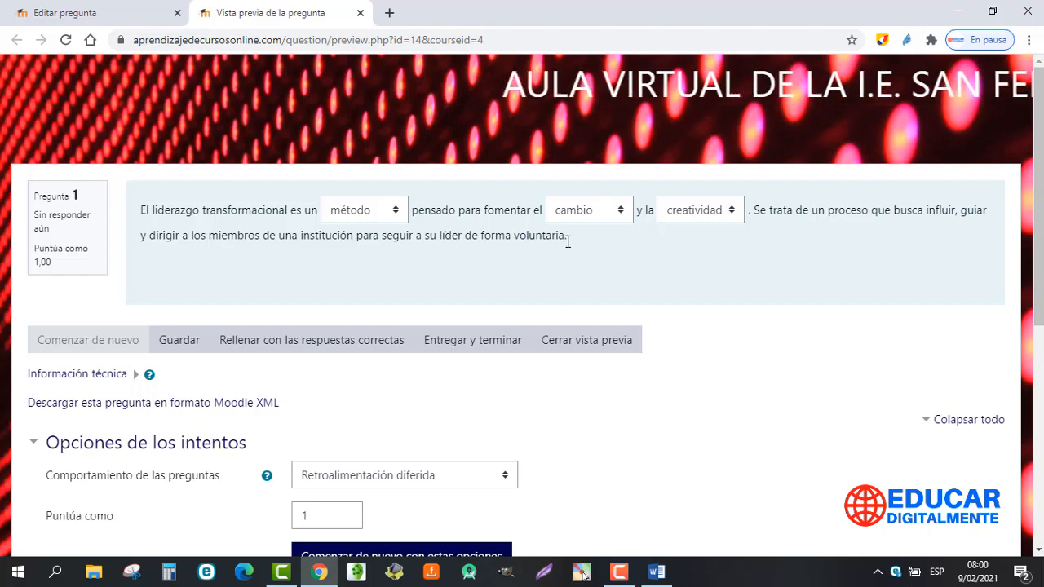
- Submit and finish the preview attempt, review the feedback, and close the preview
{"action": "left_click", "coordinate": [453, 348]}
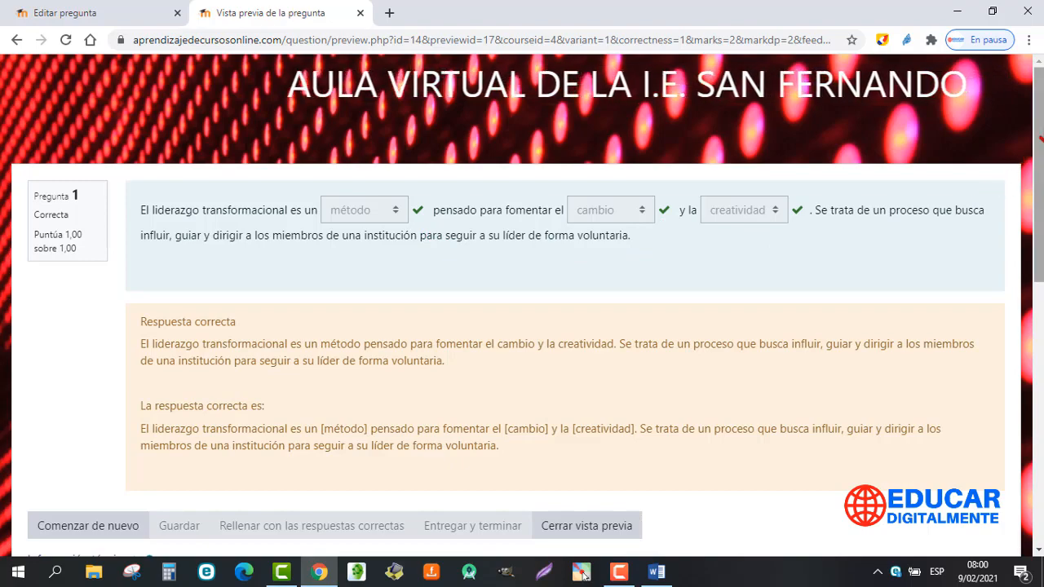
{"action": "scroll", "coordinate": [1034, 149], "scroll_direction": "down", "scroll_amount": 1}
{"action": "left_click_drag", "start_coordinate": [1041, 149], "coordinate": [1041, 185]}
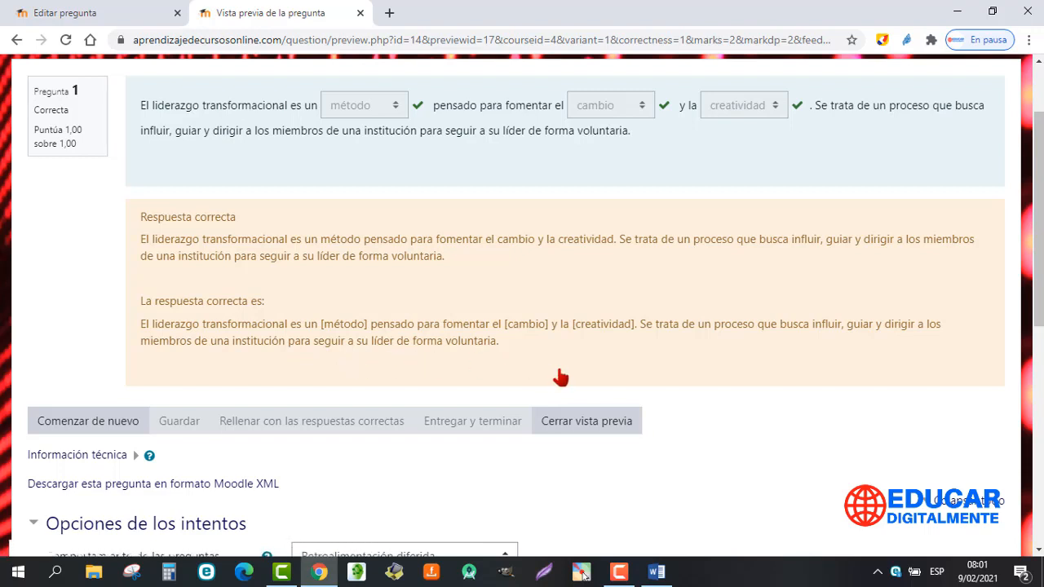
{"action": "left_click", "coordinate": [585, 423]}
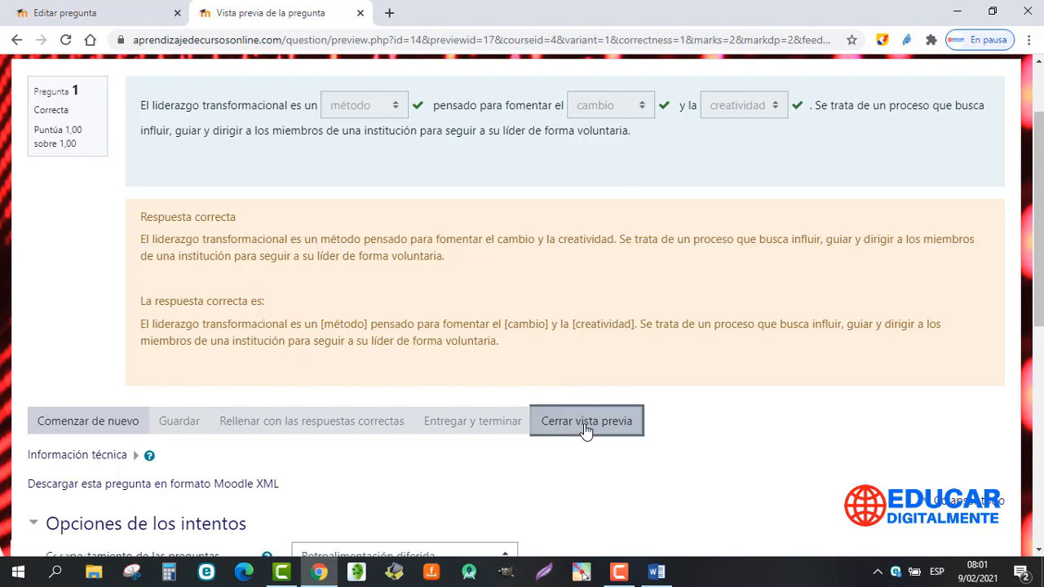